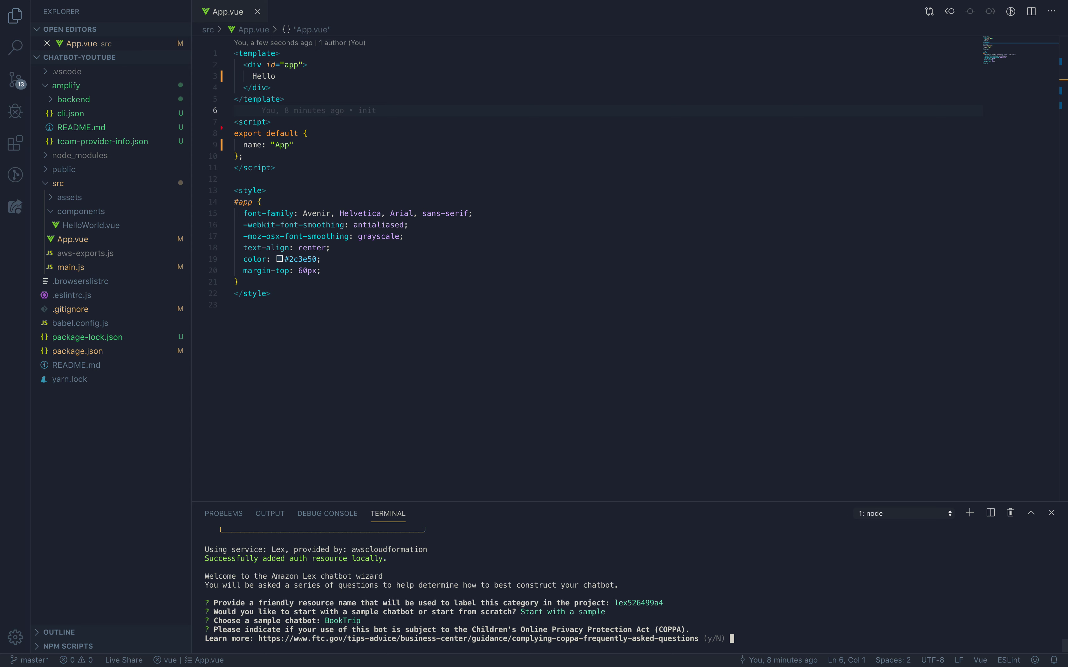
Answer No to the COPPA question for the BookTrip sample chatbot and run amplify push in the project terminal
key("Return")
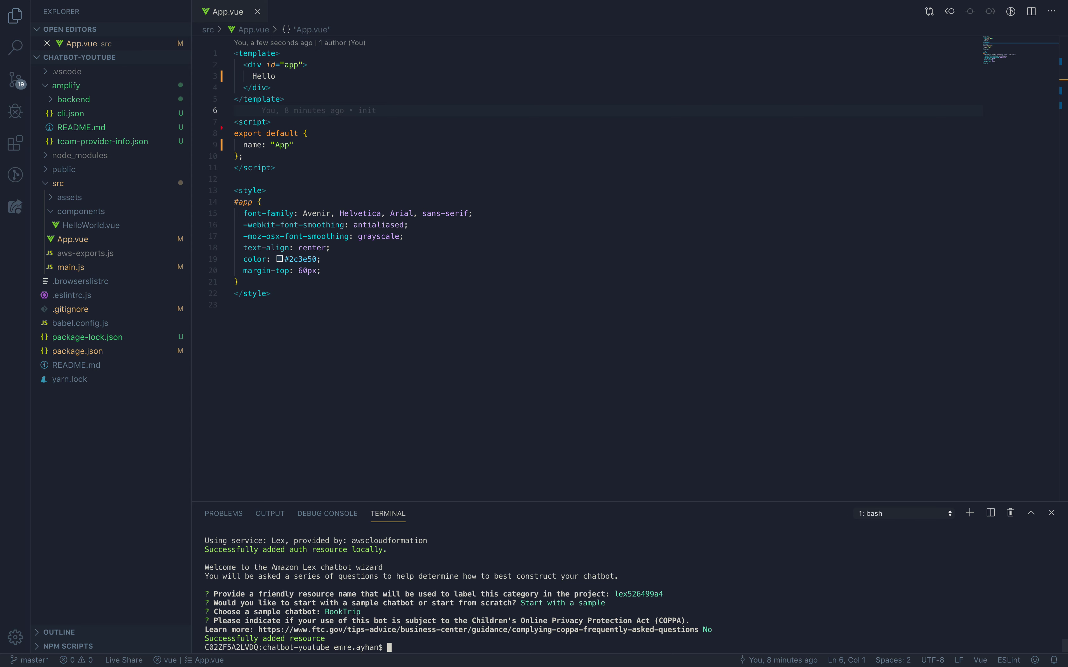
key("super+Tab")
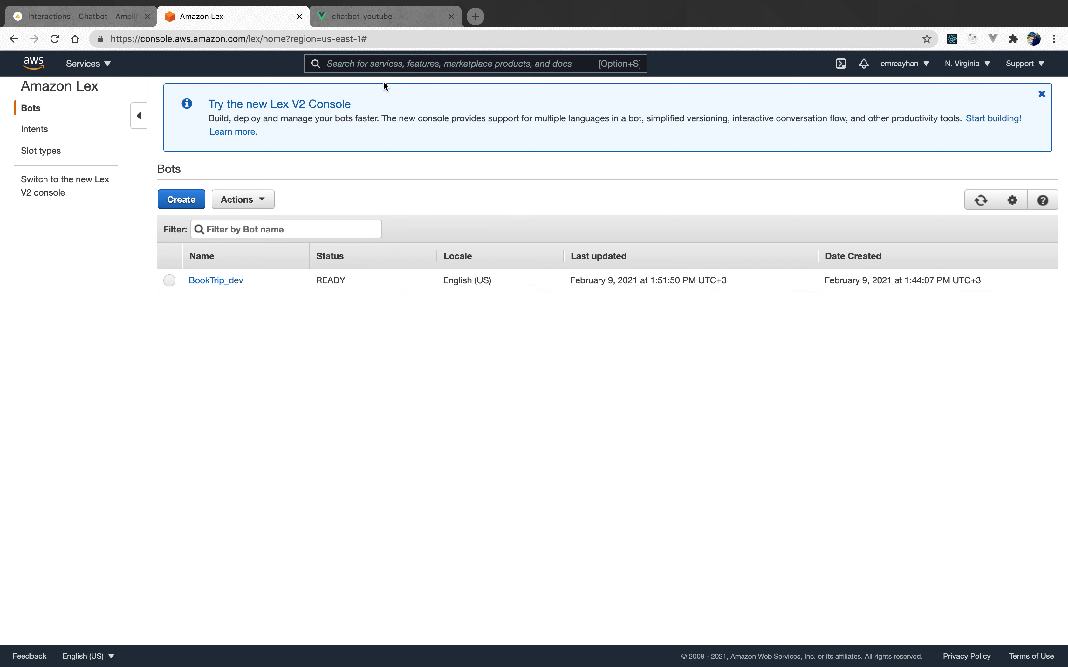
key("super+Tab")
type("a")
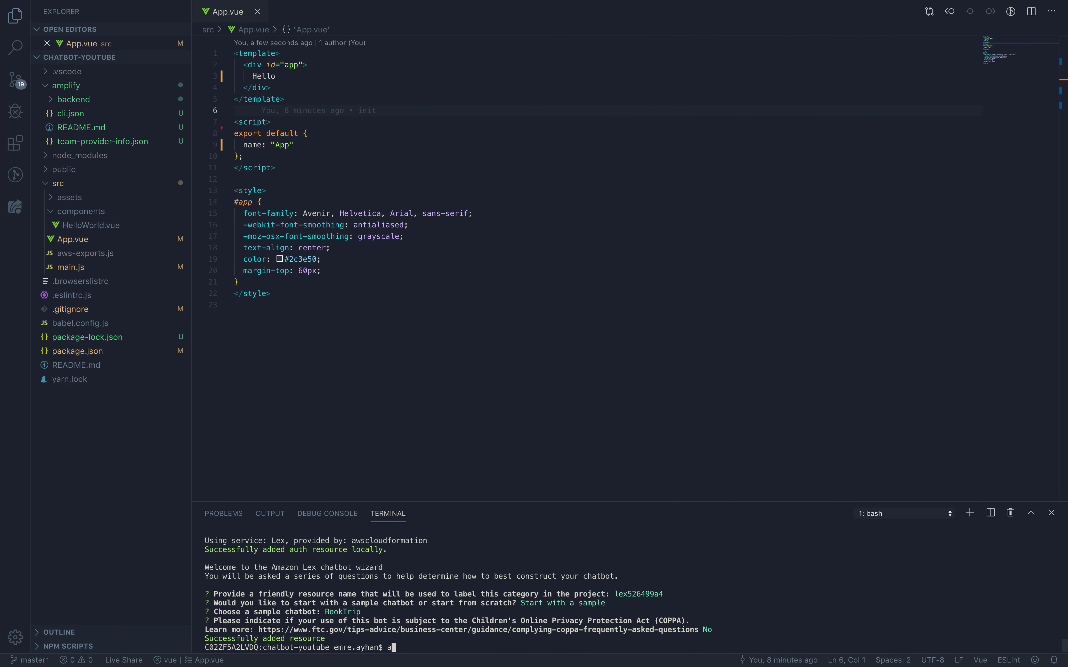
type("mplify push")
key("Return")
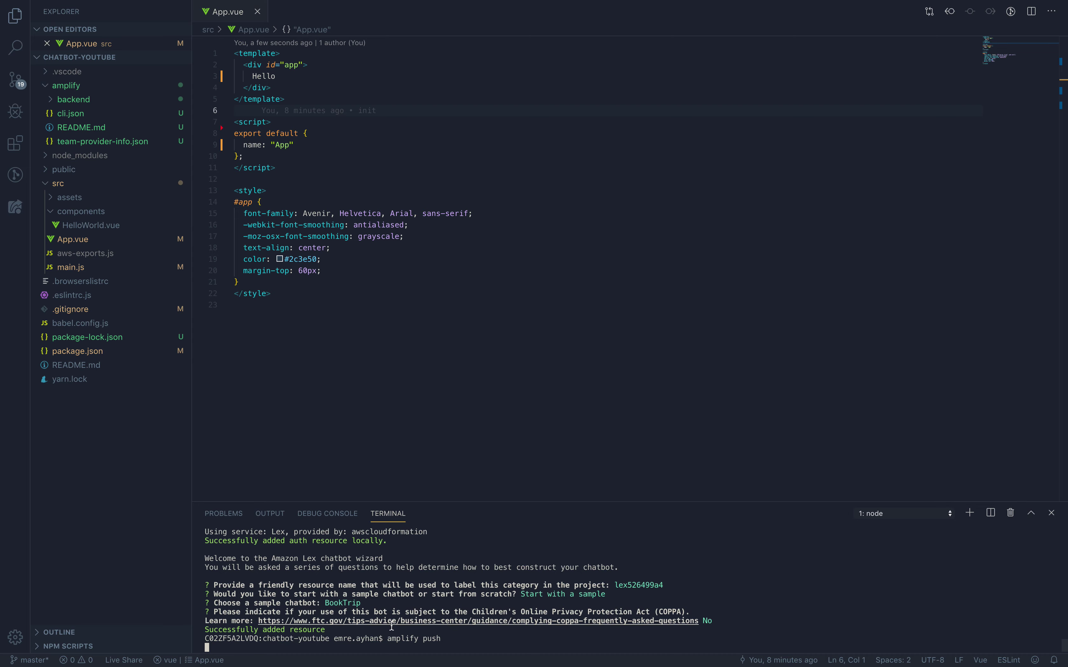
Switch to the browser and check the Amazon Lex bots list, the Amplify Chatbot documentation and the local app page
key("ctrl+Left")
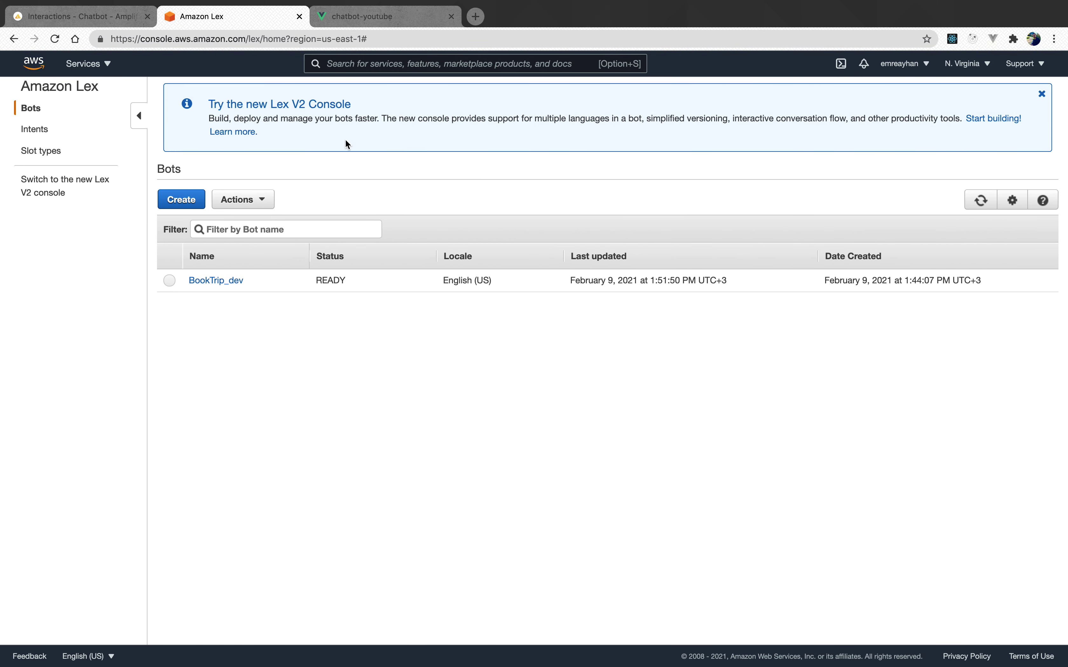
key("ctrl+Right")
key("ctrl+Left")
left_click_drag(140, 39, 229, 39)
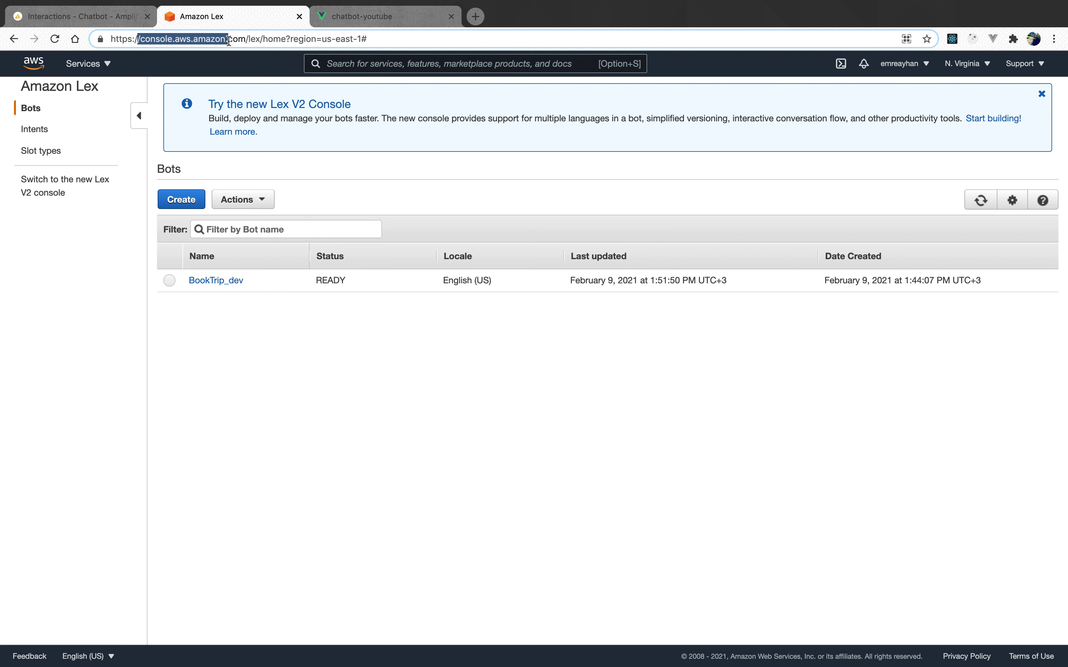
left_click(237, 419)
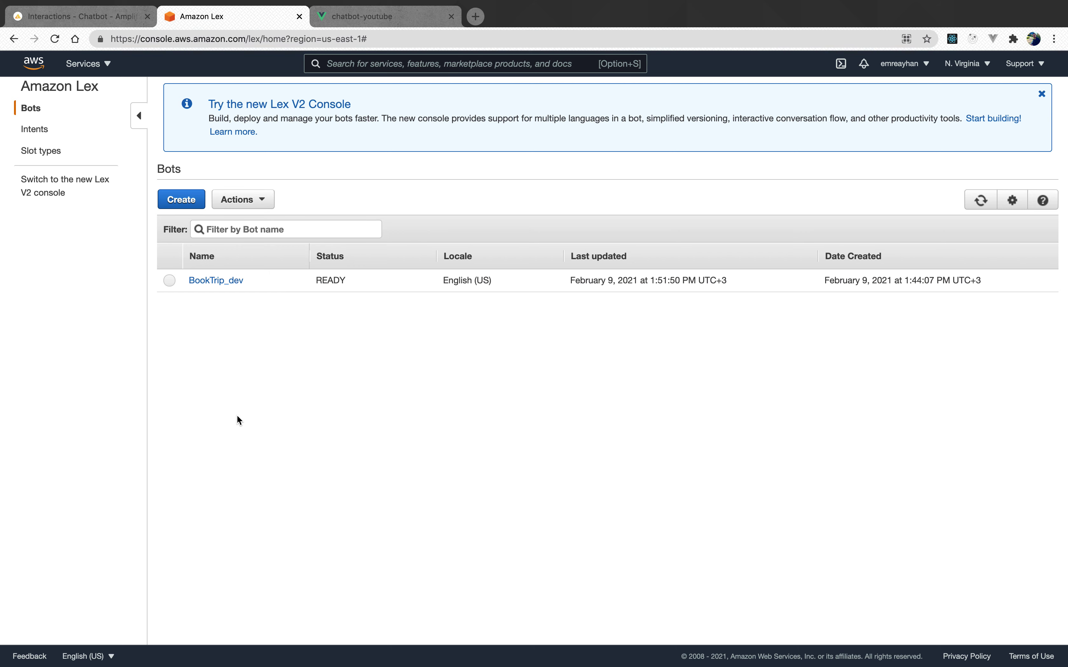
left_click(82, 20)
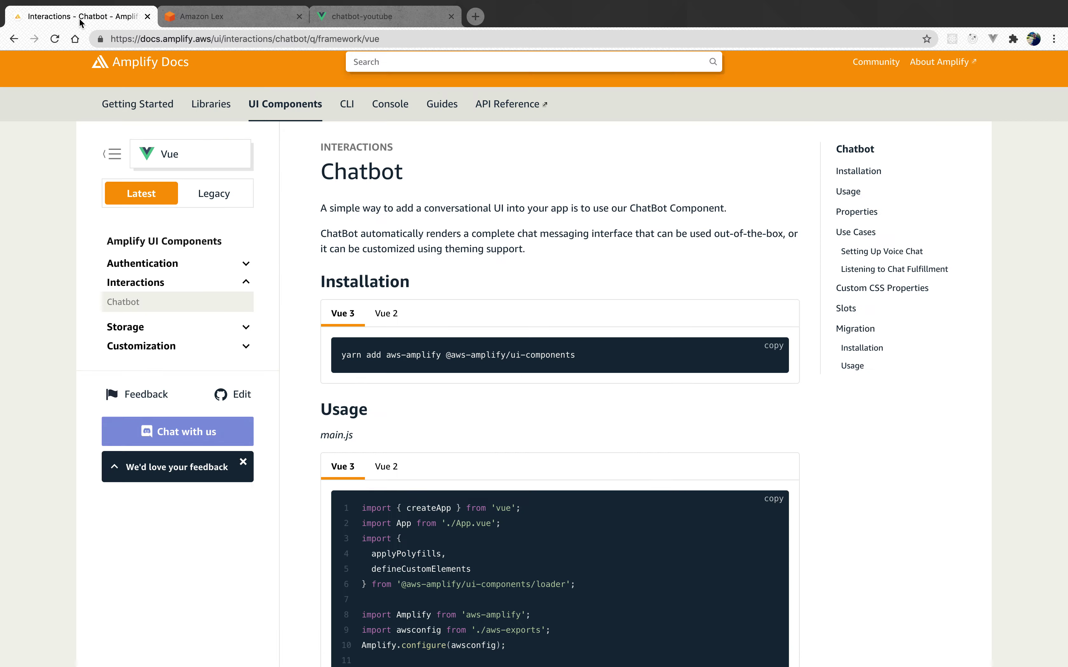
left_click(372, 20)
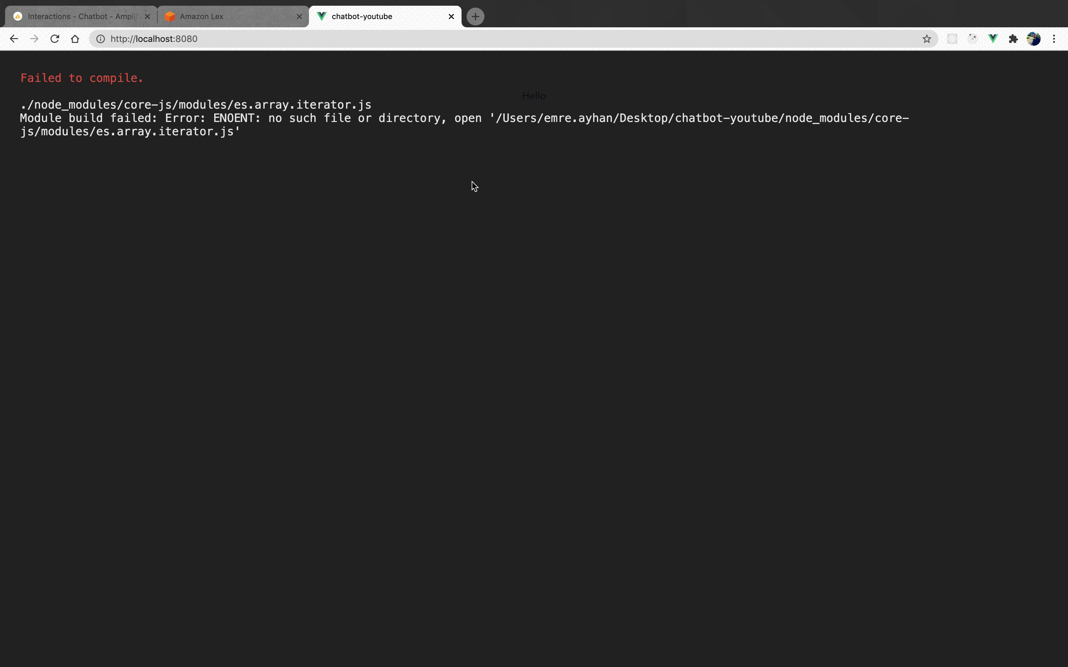
key("ctrl+Right")
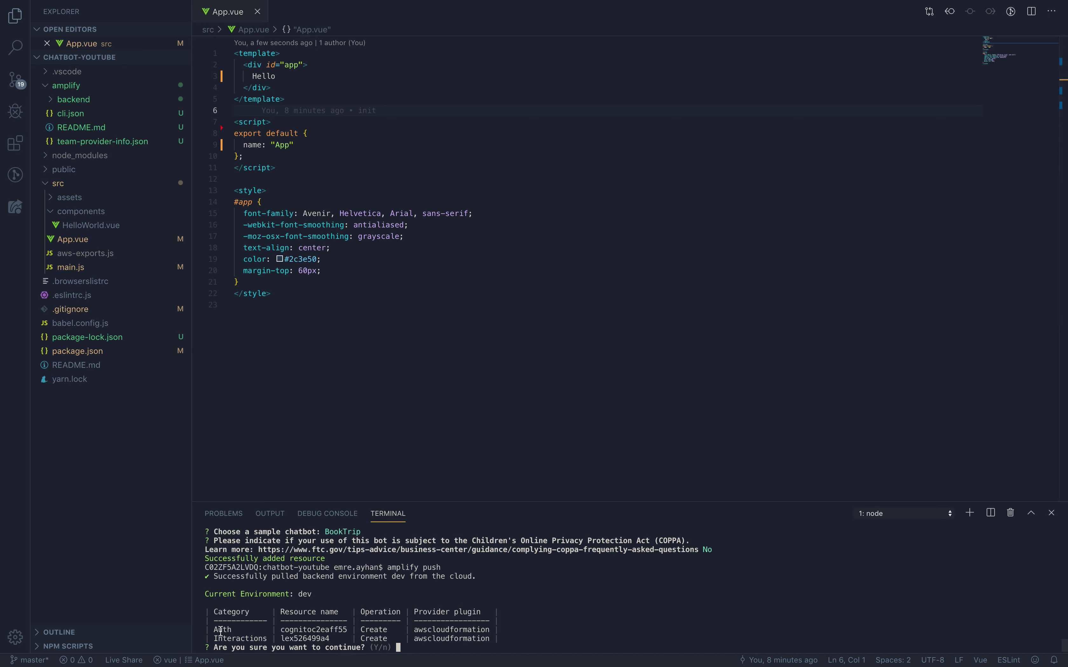
Review the Auth and Interactions resources listed for creation in the dev environment and confirm the push
left_click_drag(215, 630, 264, 629)
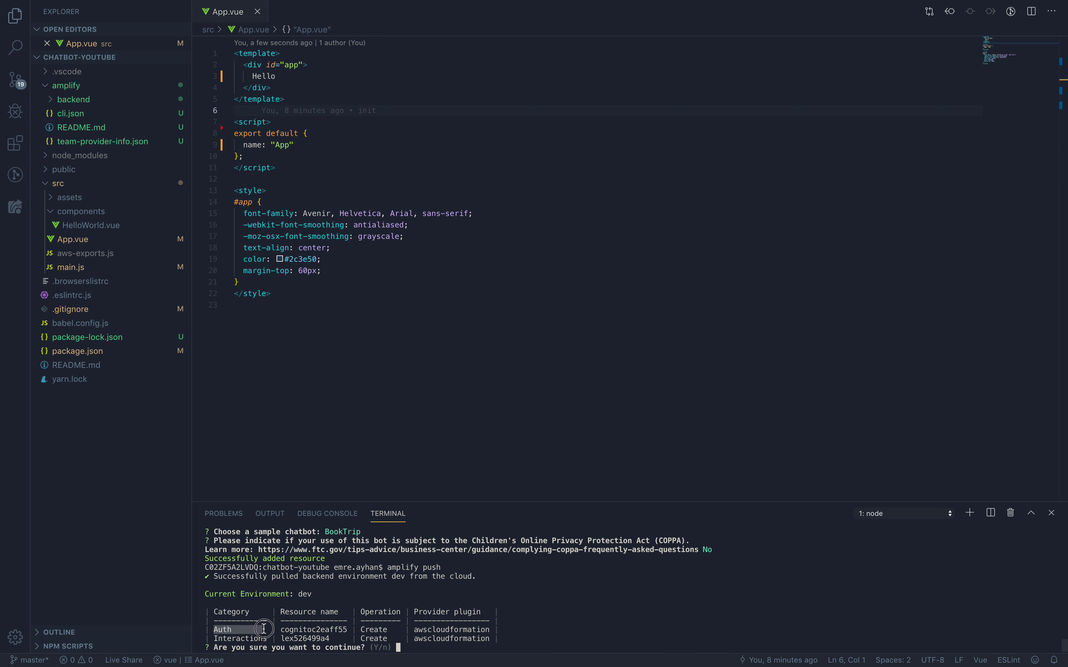
left_click(226, 639)
left_click_drag(392, 630, 356, 630)
left_click(359, 631)
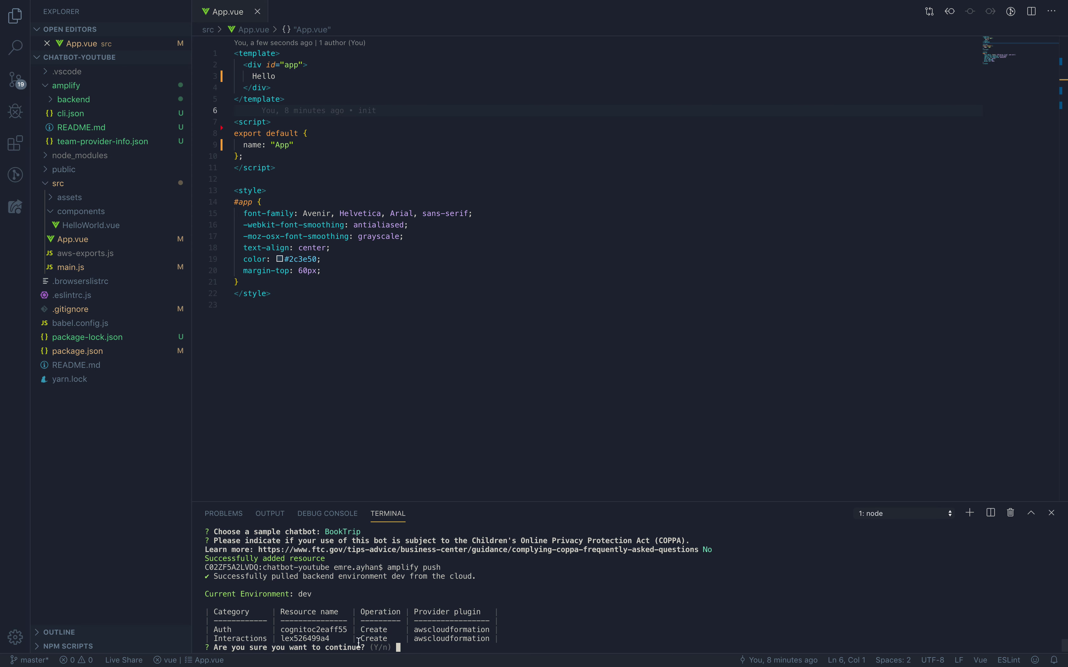
key("Return")
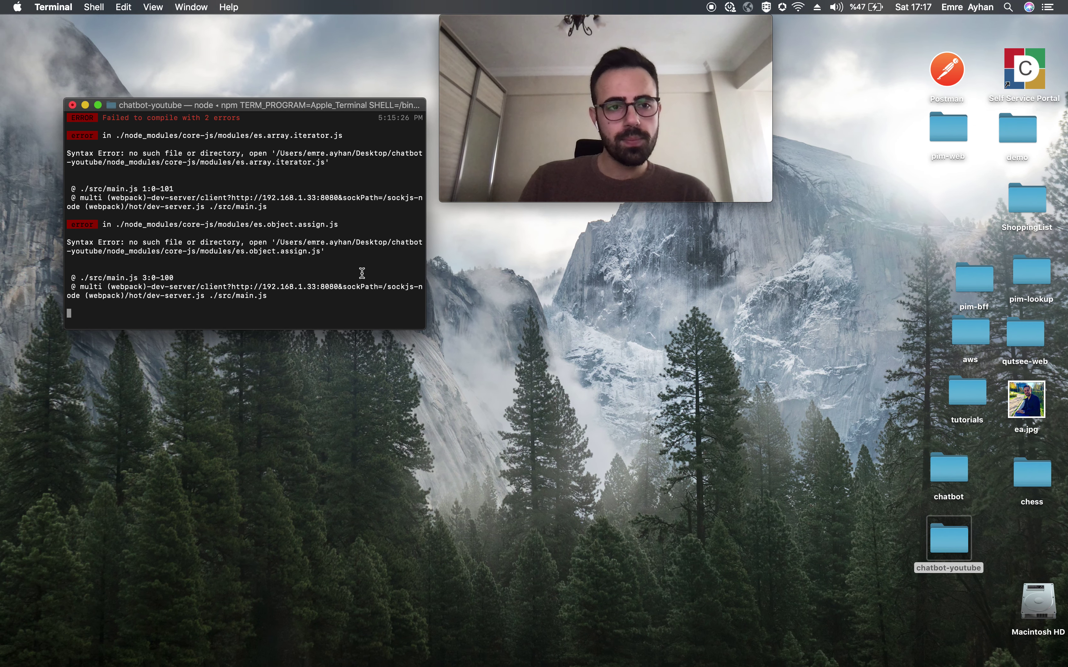
Restart the development server in the Terminal app with npm run serve and reload localhost:8080 in the browser
key("ctrl+c")
key("Return")
key("Return")
key("Up")
key("Return")
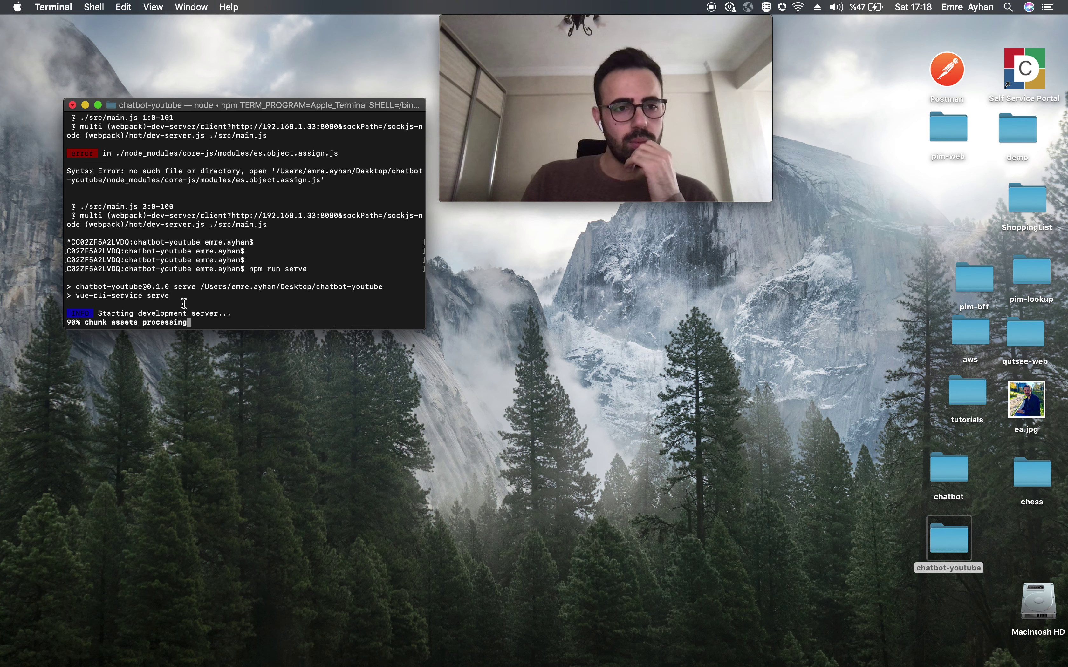
key("ctrl+Right")
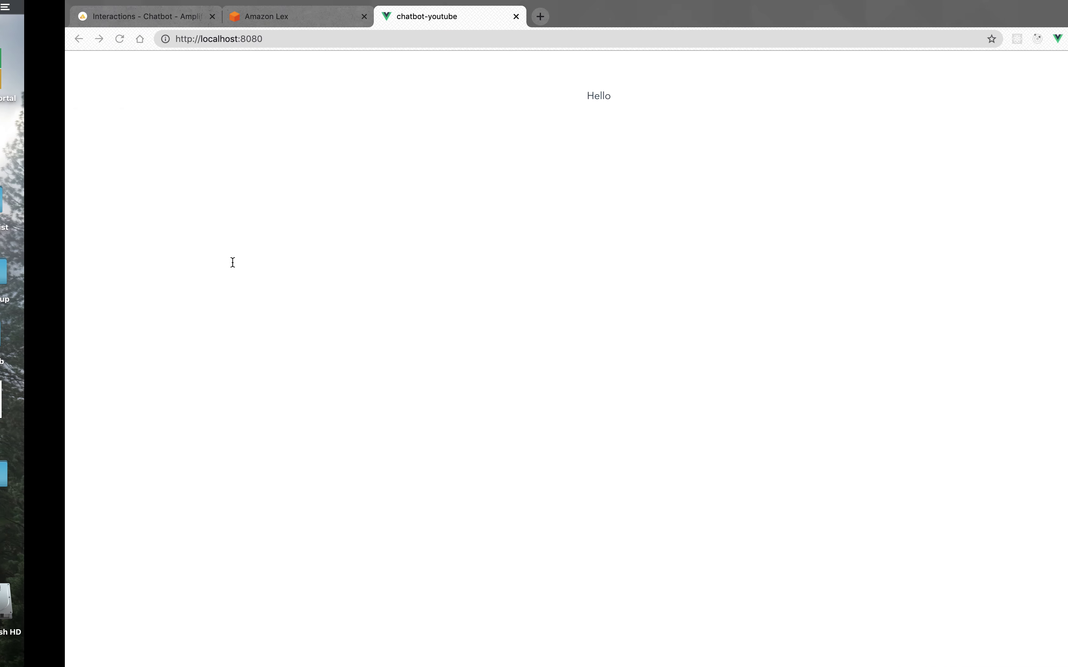
left_click(236, 39)
key("Return")
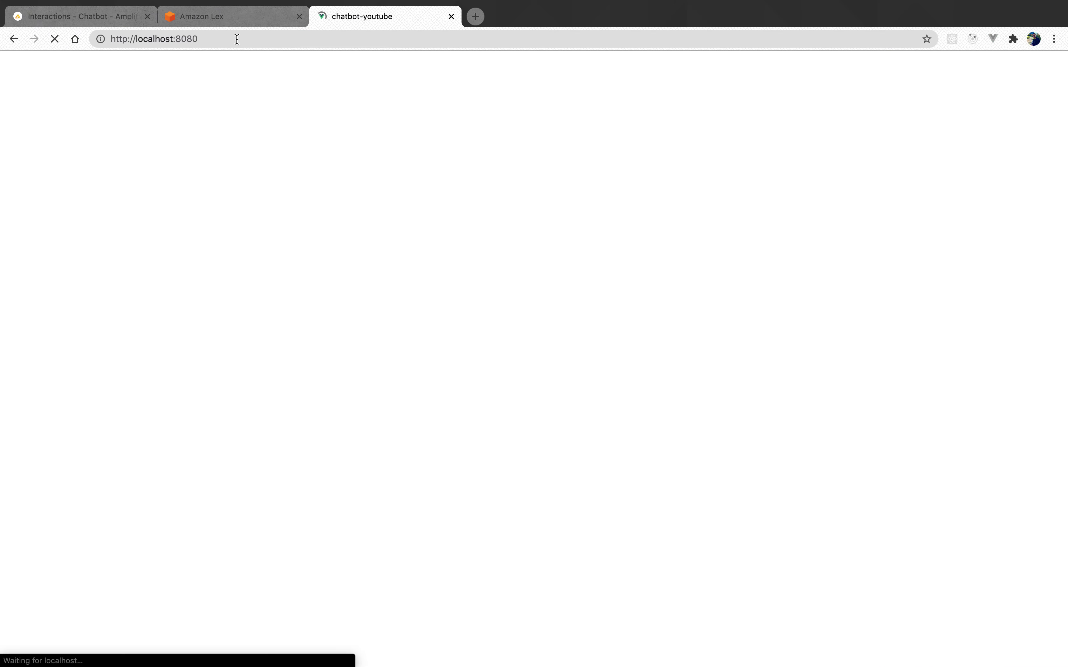
Check the push progress in the VS Code terminal and reload the Amazon Lex console in the browser
key("ctrl+Left")
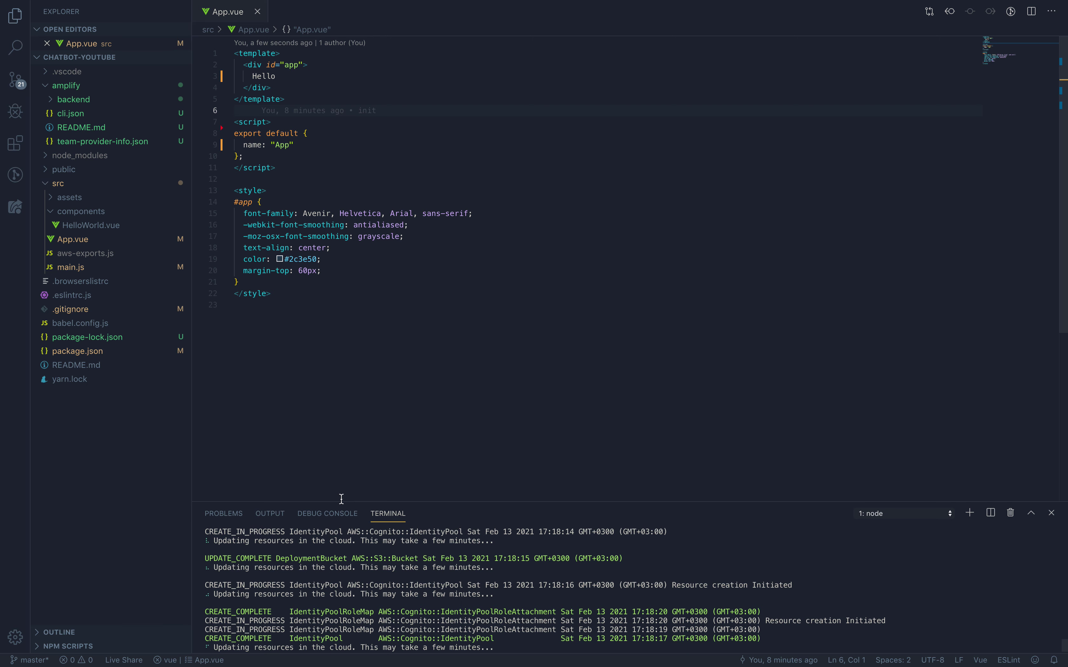
key("ctrl+Left")
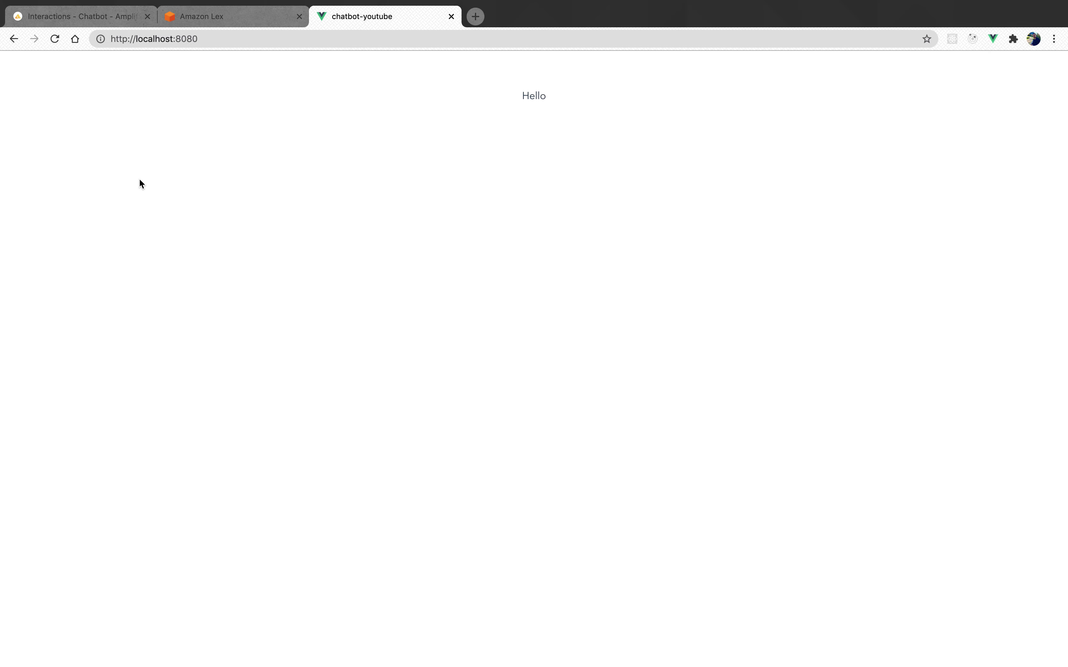
left_click(210, 18)
left_click(55, 39)
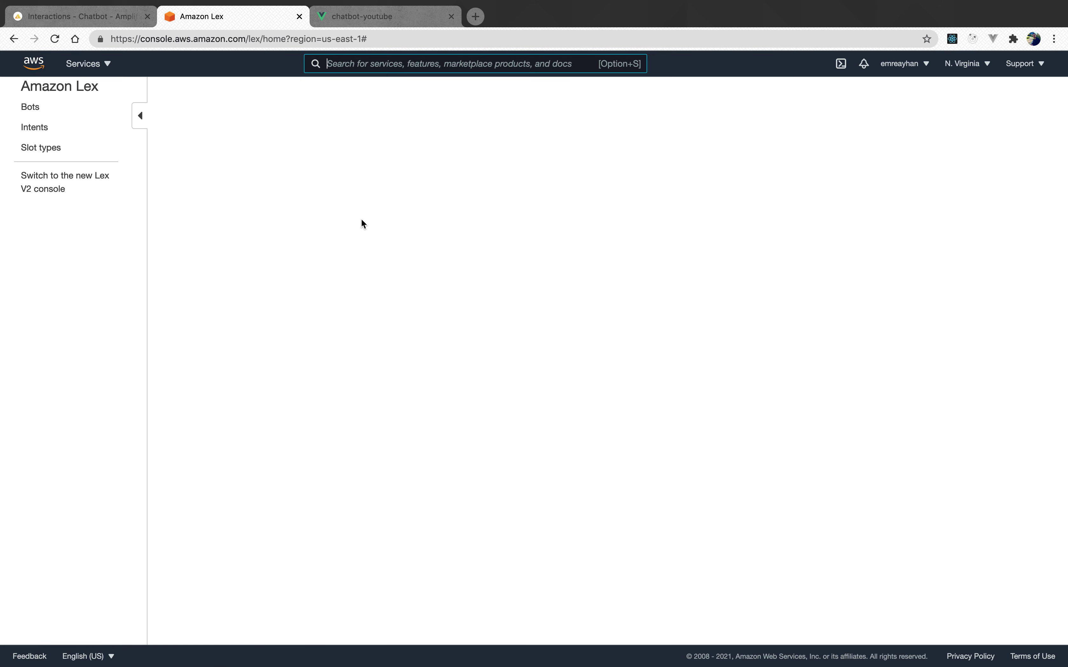
key("ctrl+Right")
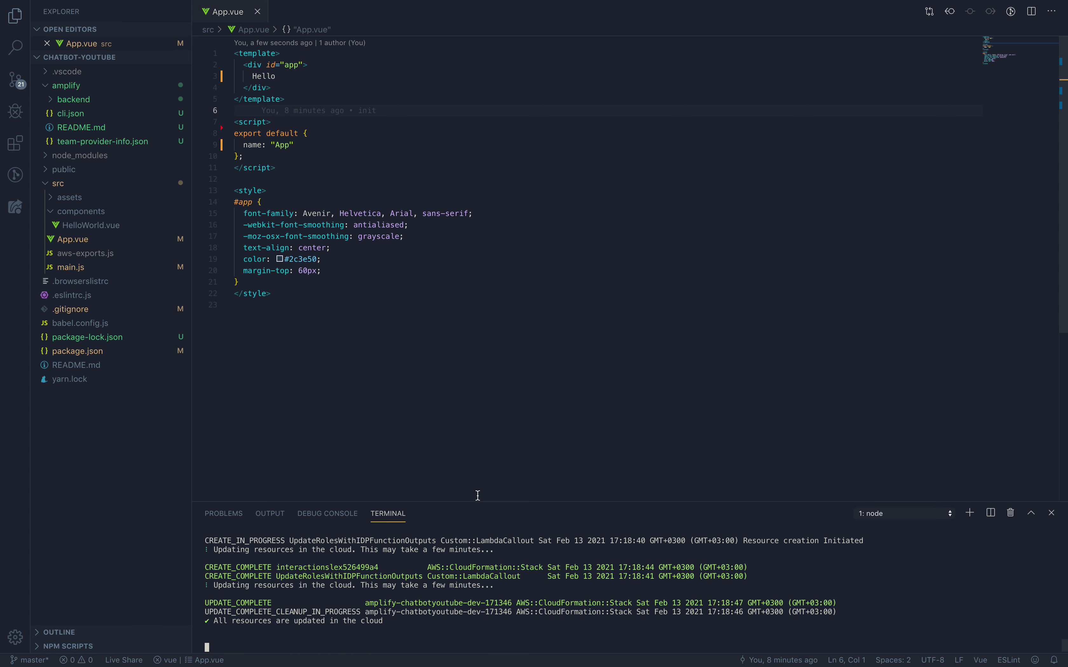
Reload the Lex bots list and compare the last updated date of BookTrip_dev with the push output in VS Code
key("ctrl+Left")
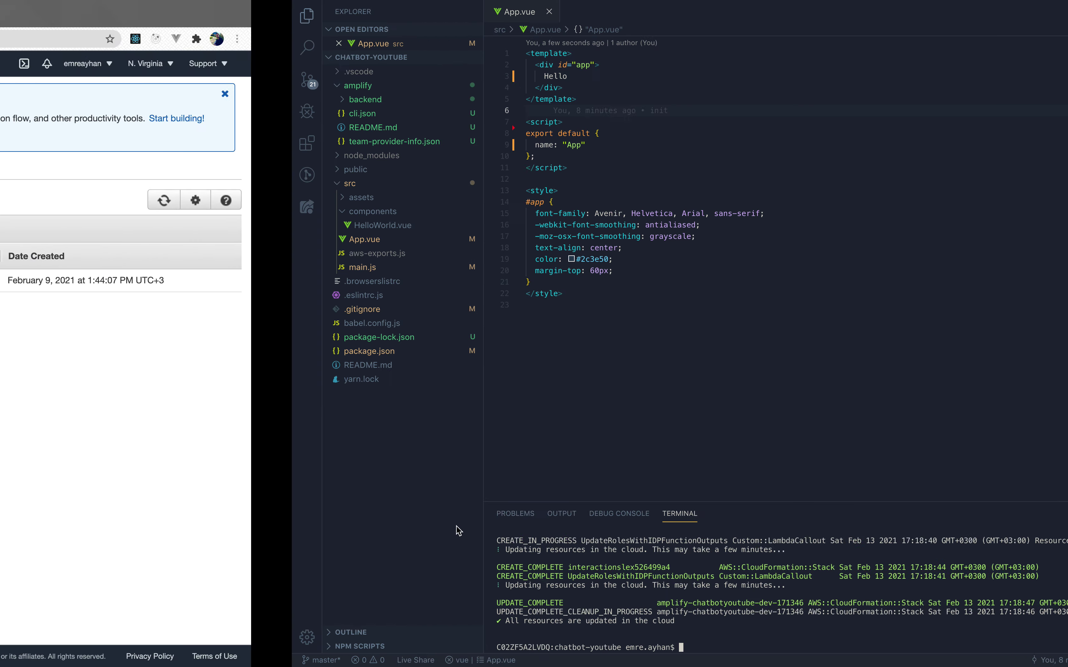
left_click(54, 38)
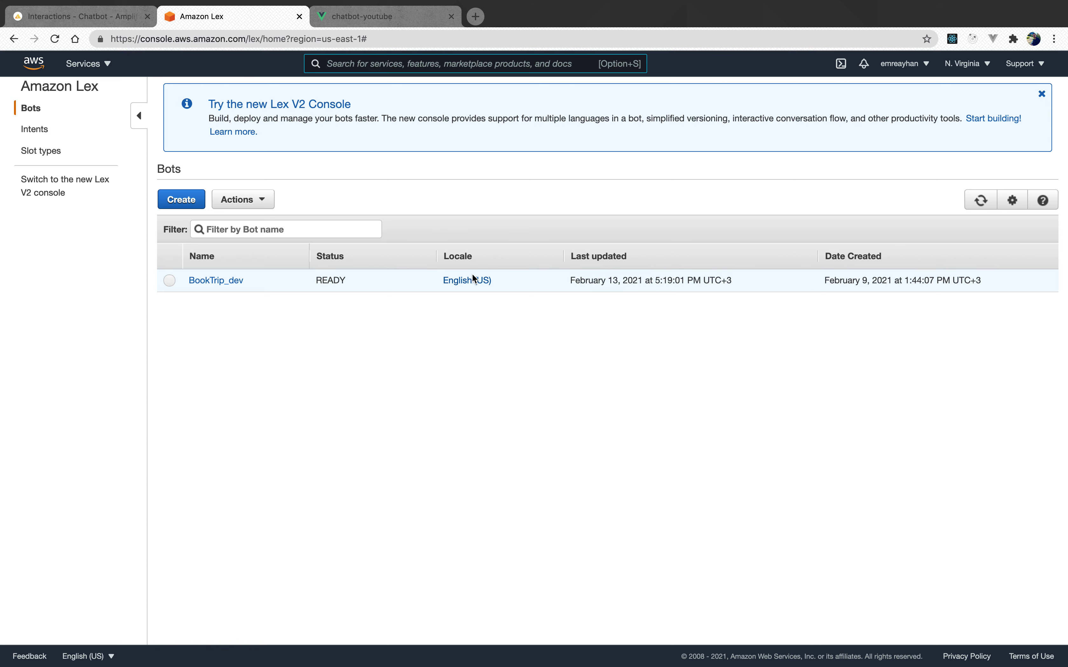
left_click_drag(572, 287, 595, 286)
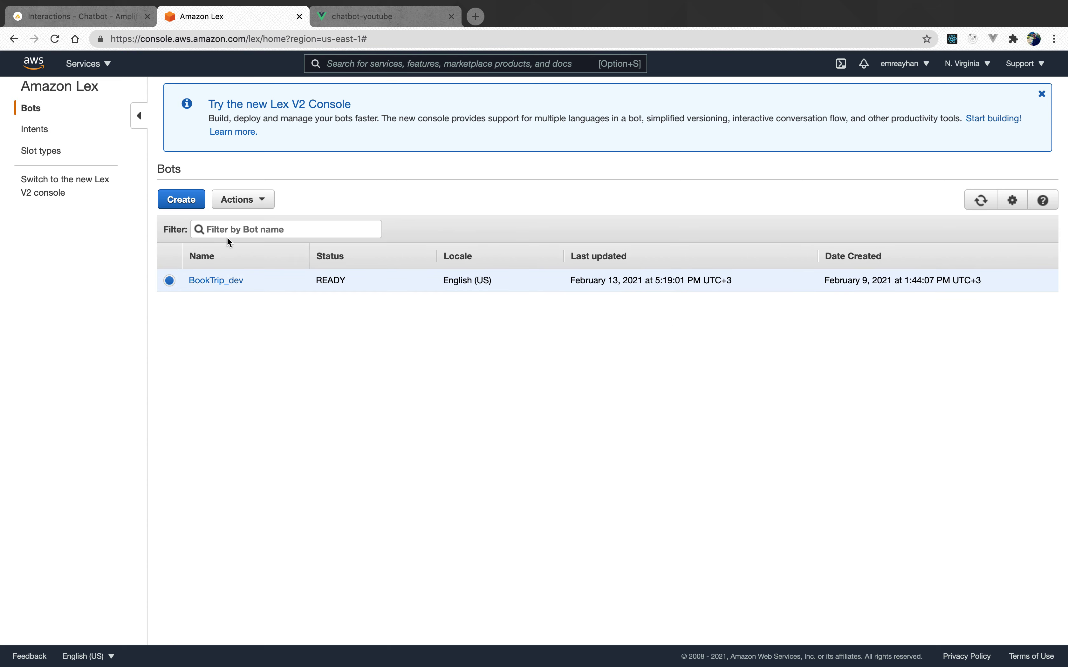
key("ctrl+Right")
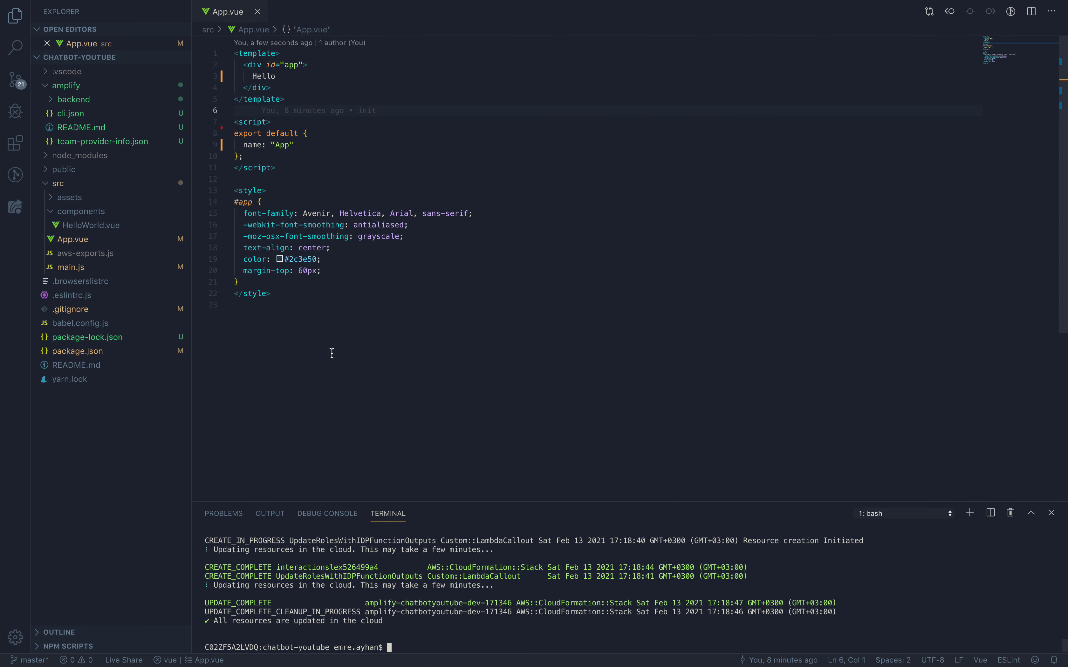
key("ctrl+Left")
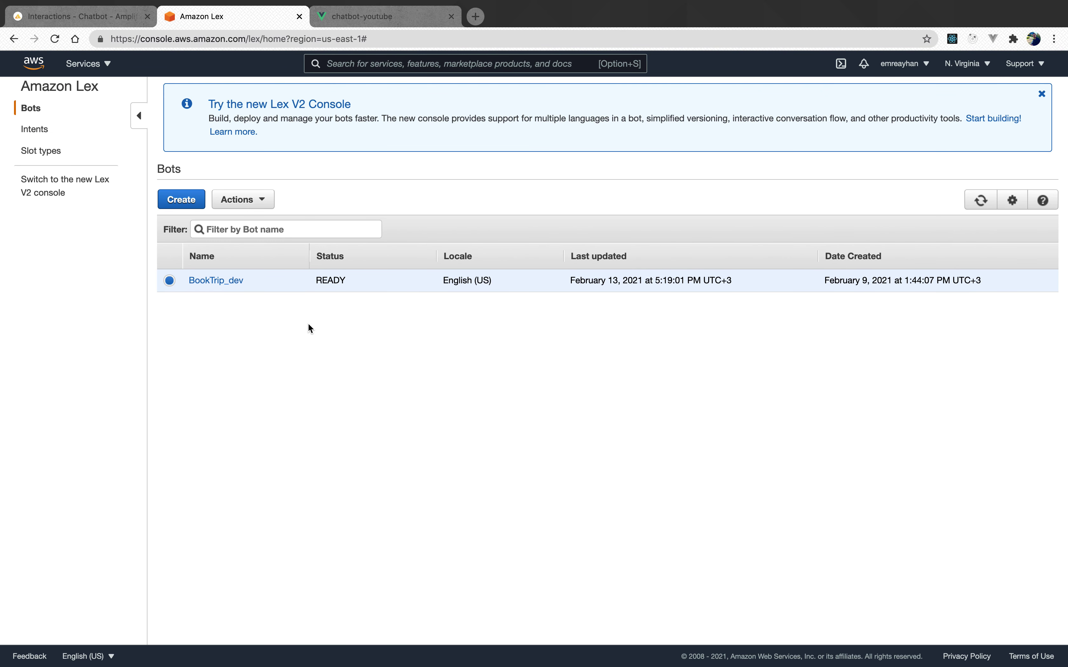
Open the BookTrip_dev bot and remove its BookHotel intent
left_click(219, 285)
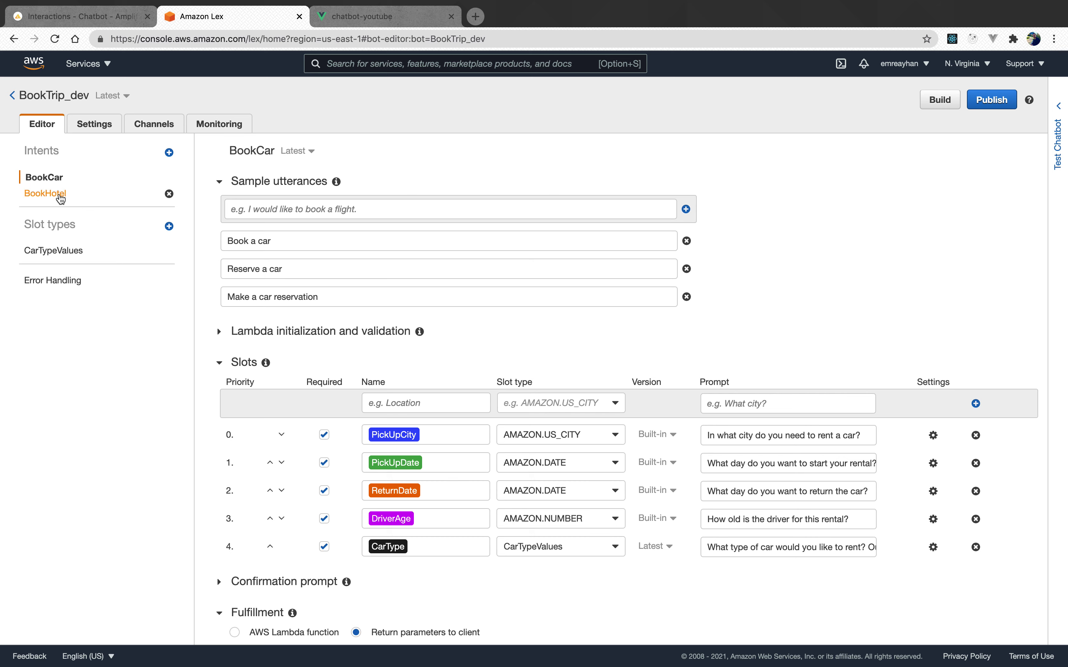
left_click(169, 194)
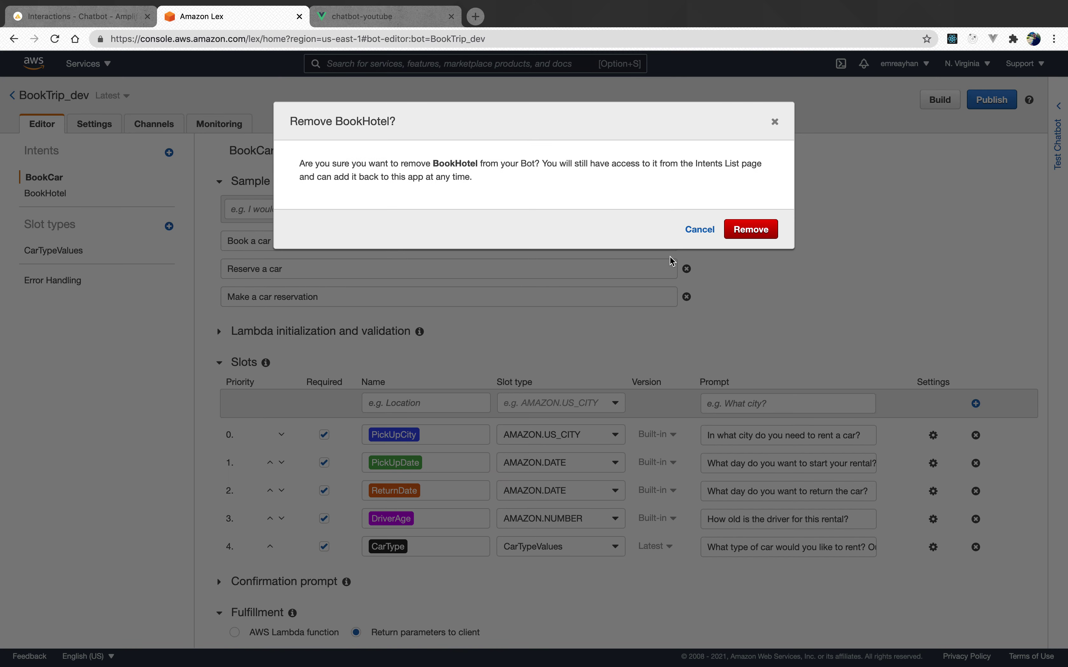
left_click(751, 218)
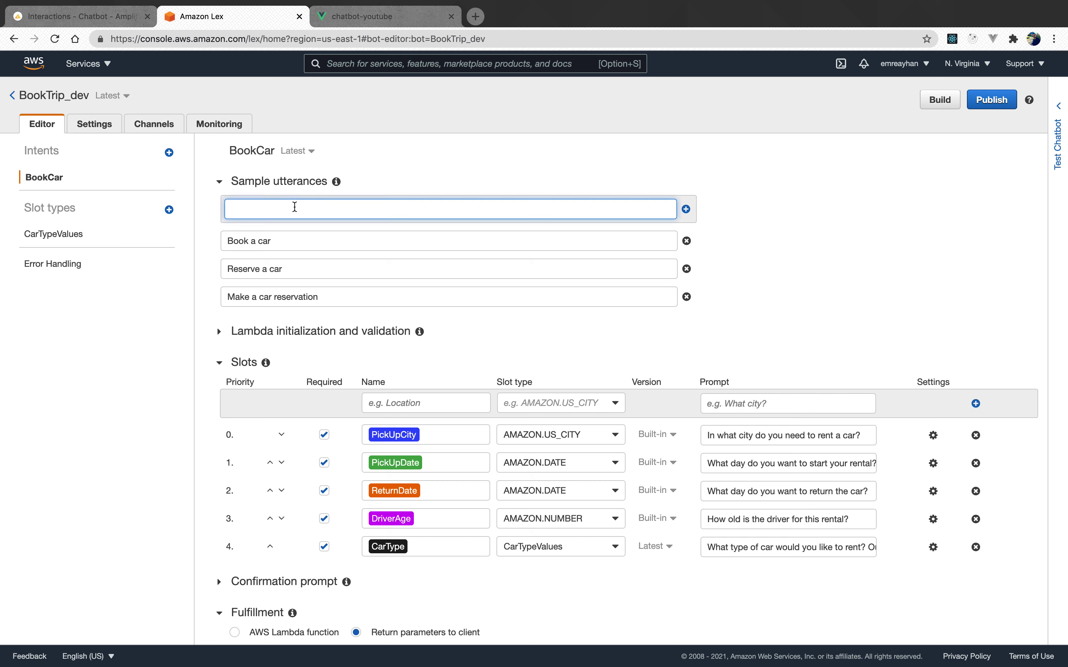
Add the sample utterance "I want to book a car for my trip" to the BookCar intent
key("Return")
left_click(294, 211)
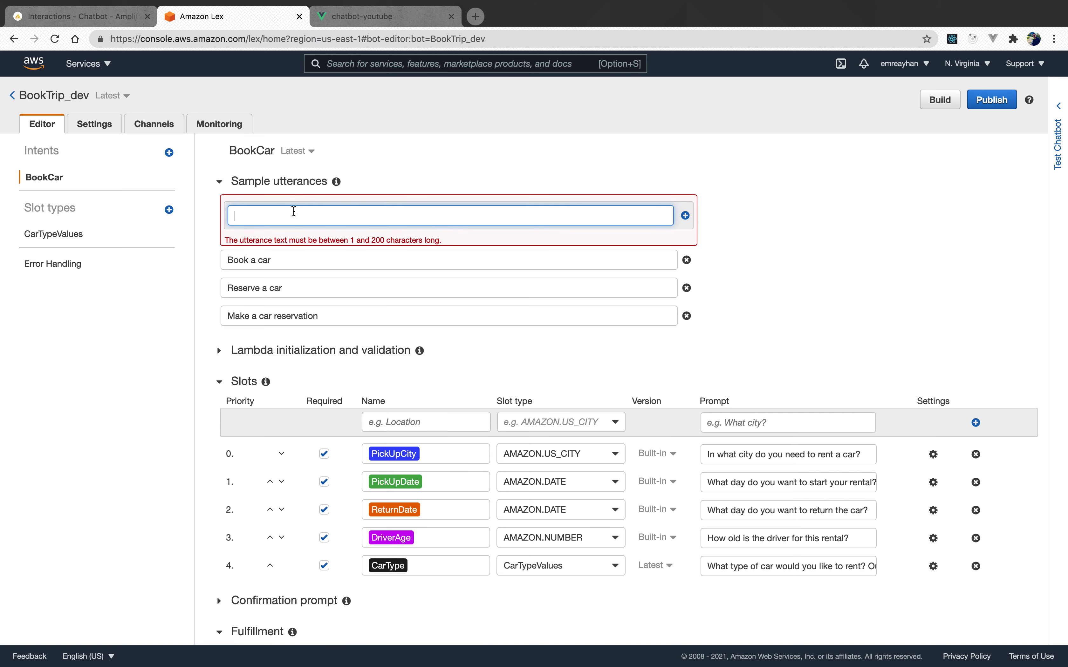
type("I")
key("BackSpace")
type("I wa")
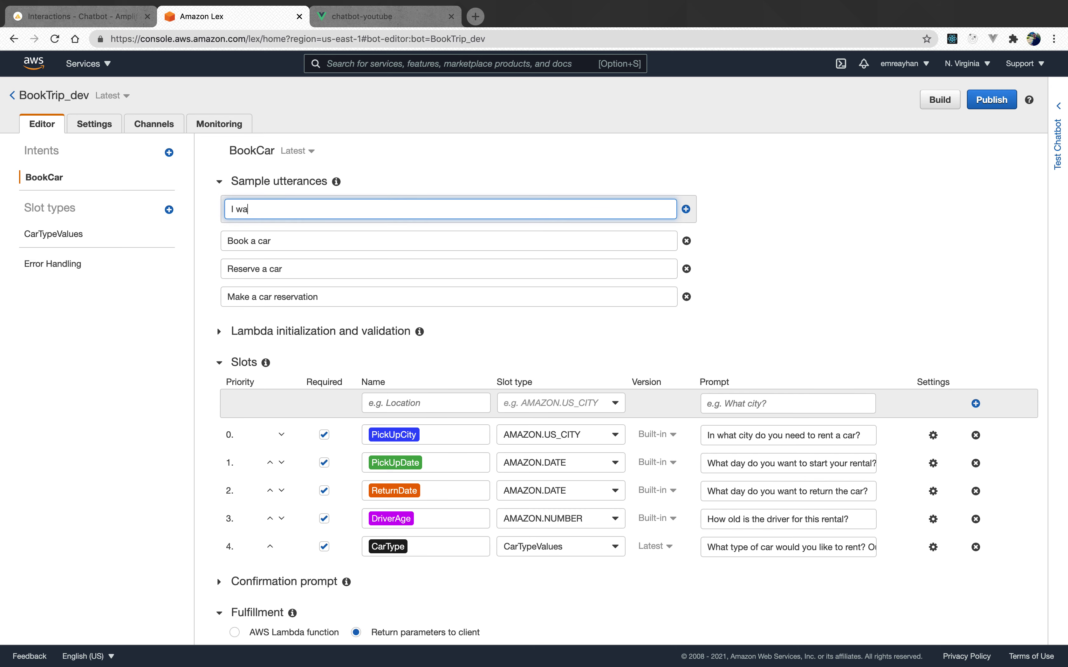
type("nt to book a car for my trip")
left_click(747, 202)
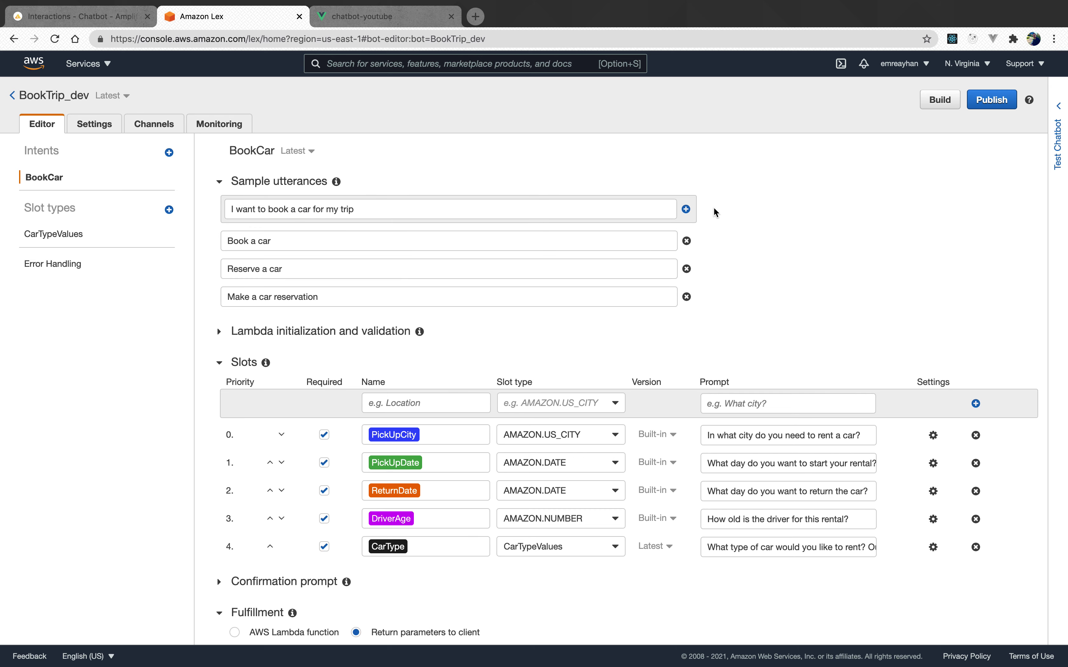
left_click(685, 209)
Add a DriverName slot of type AMAZON.US_FIRST_NAME with the prompt "What is the driver name?" to the BookCar intent
scroll(487, 314, "down", 5)
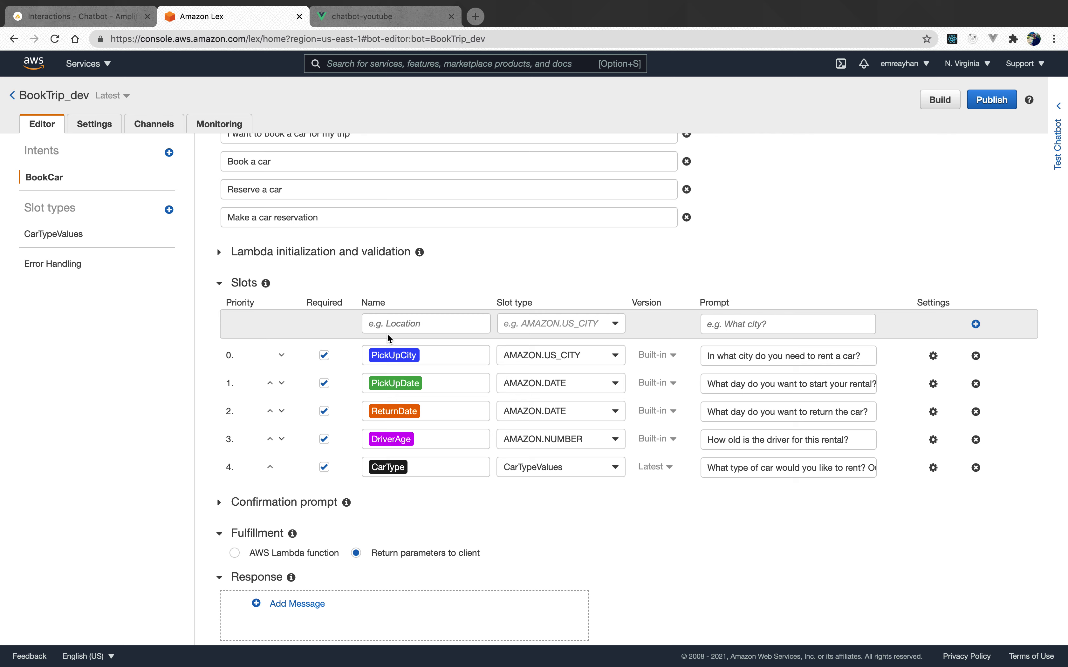
left_click(430, 325)
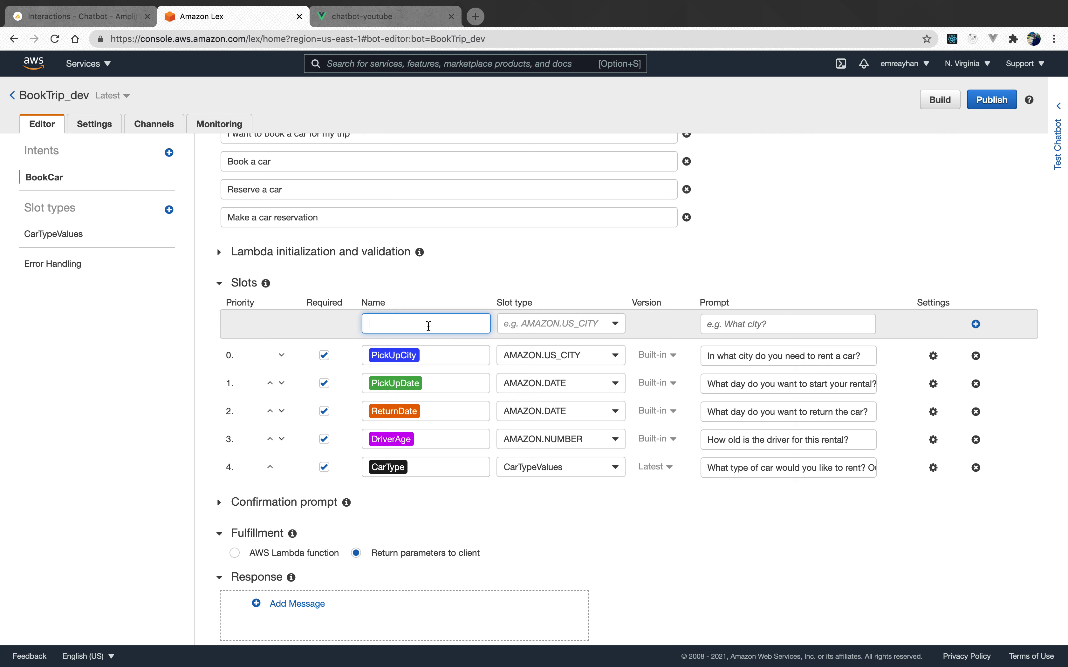
type("DriverName")
left_click(560, 324)
type("first")
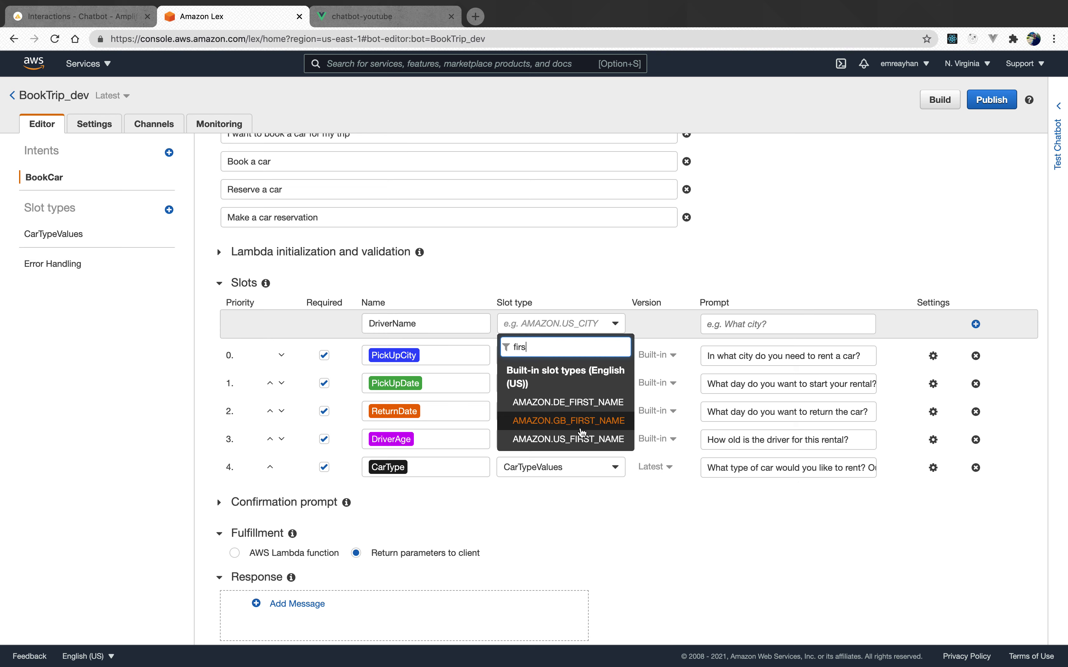
left_click(579, 439)
left_click(744, 324)
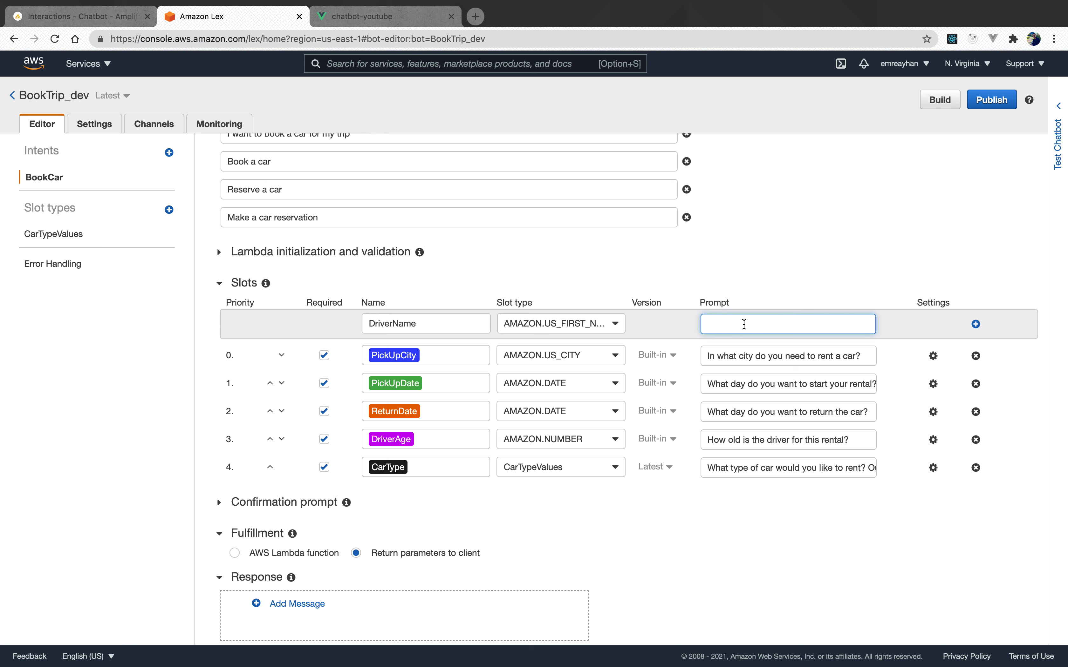
scroll(744, 325, "down", 4)
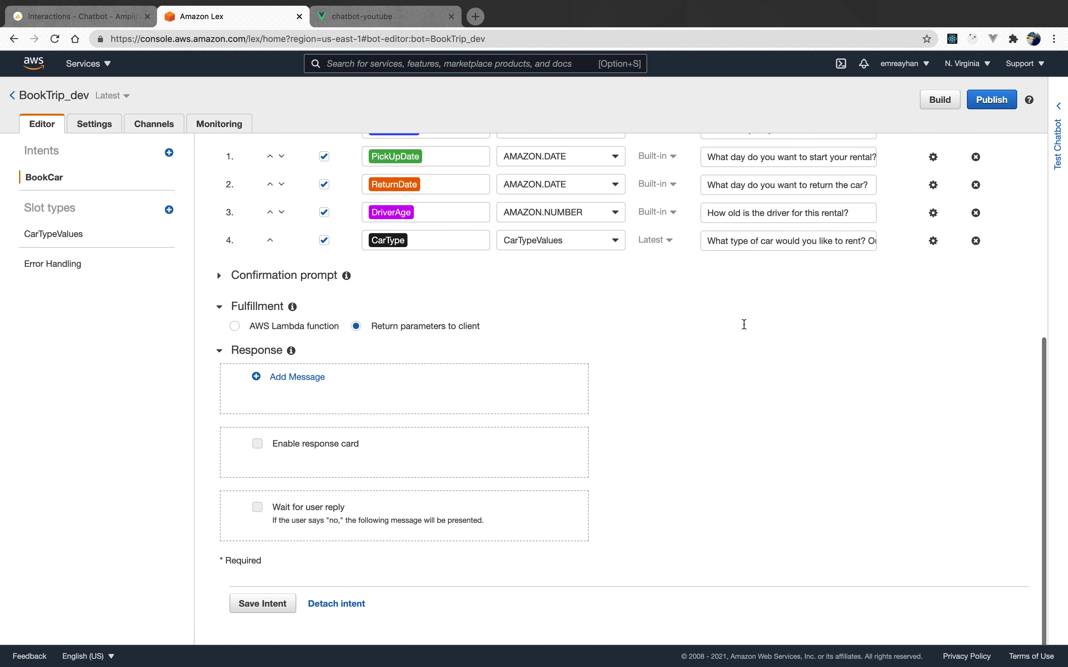
scroll(744, 322, "up", 2)
type("W")
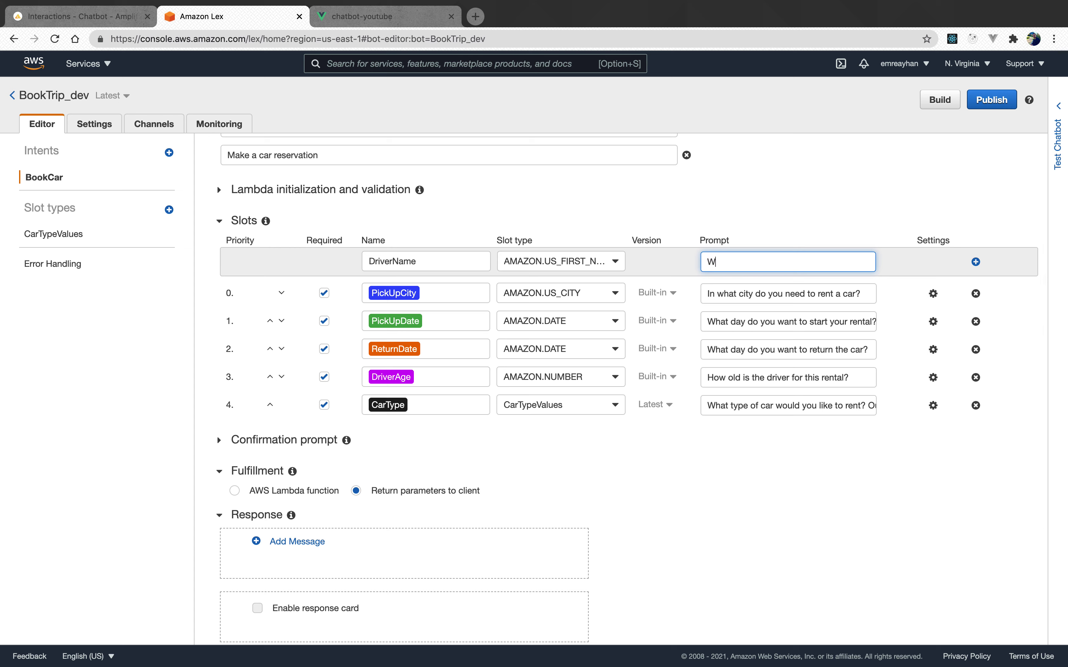
type("hat is the driver name?")
left_click(975, 262)
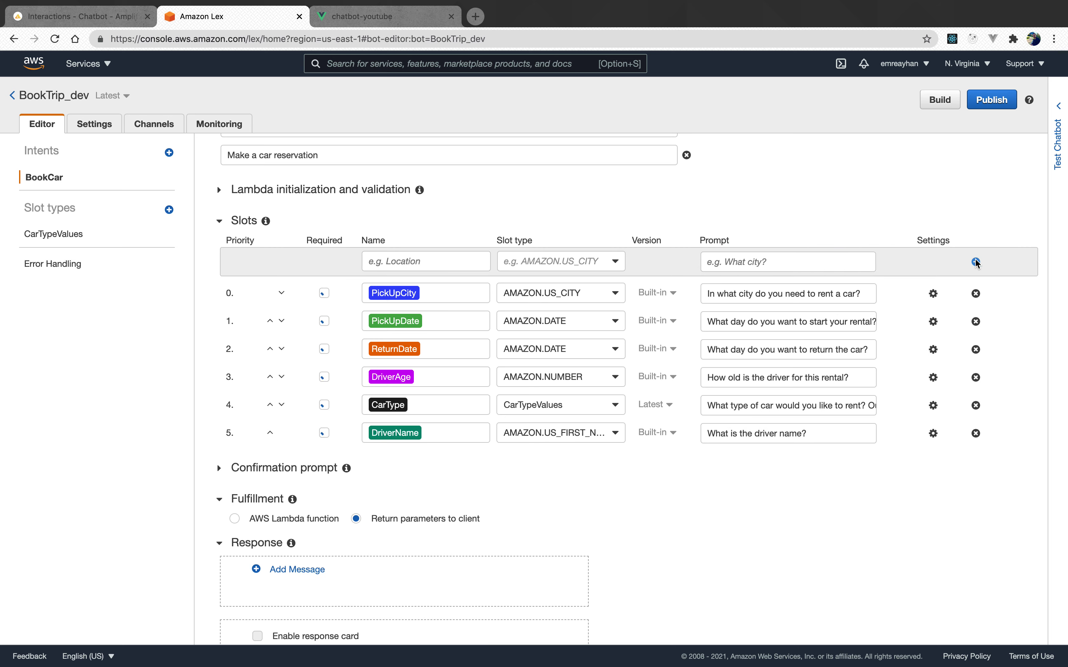
Add a required DriverLastName slot of type AMAZON.US_LAST_NAME with the prompt "What is the driver last name?"
left_click(402, 265)
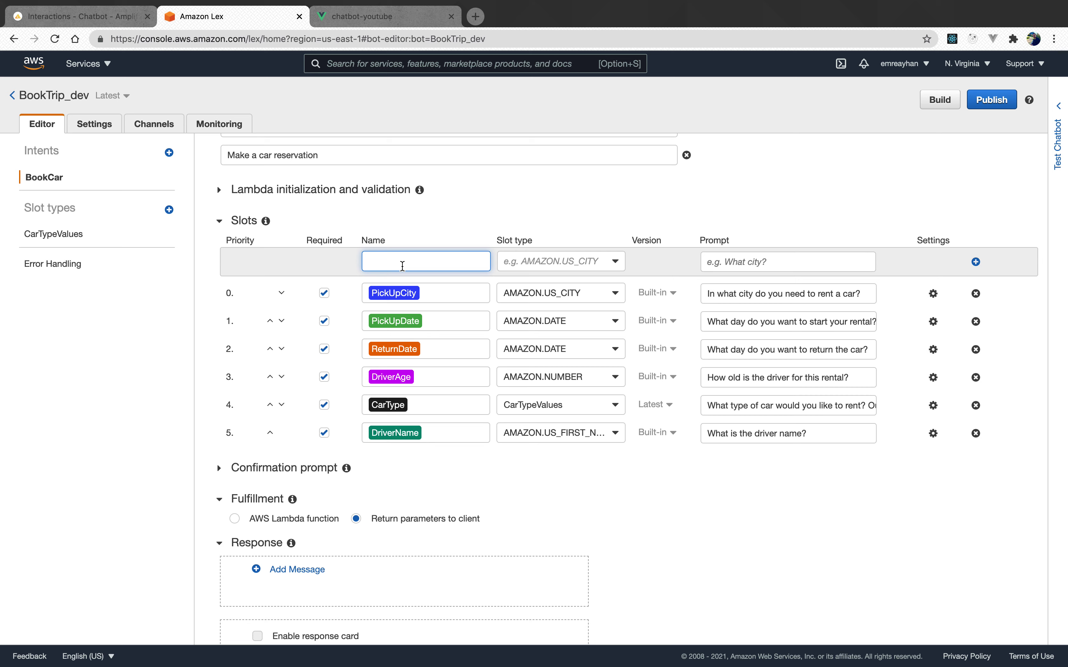
type("DriverLastName")
left_click(551, 268)
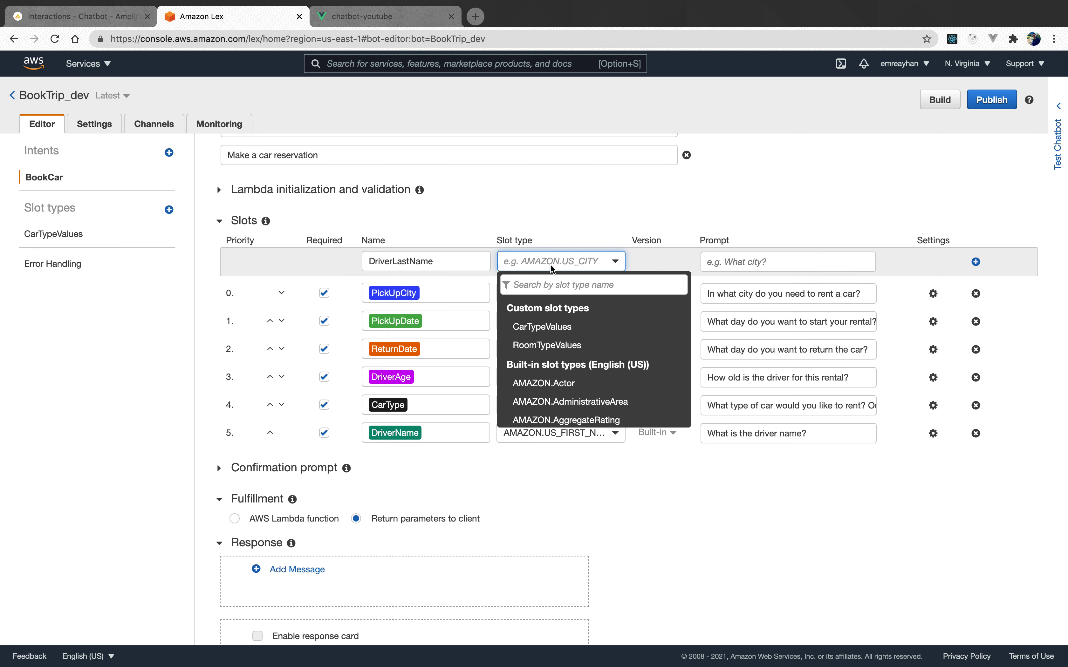
type("lastn")
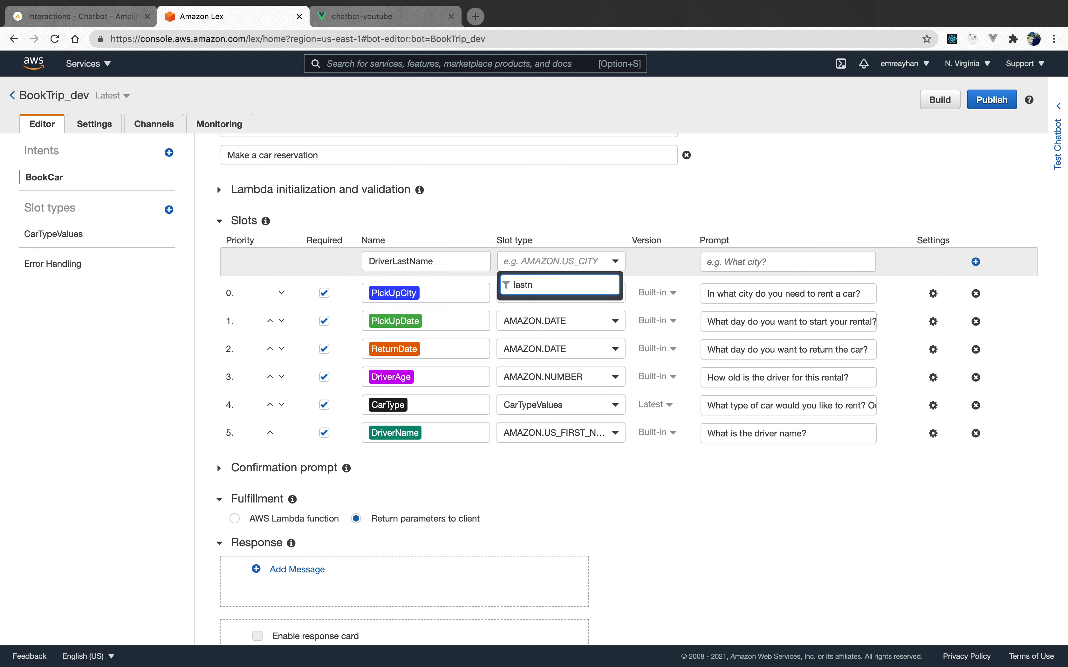
left_click(590, 337)
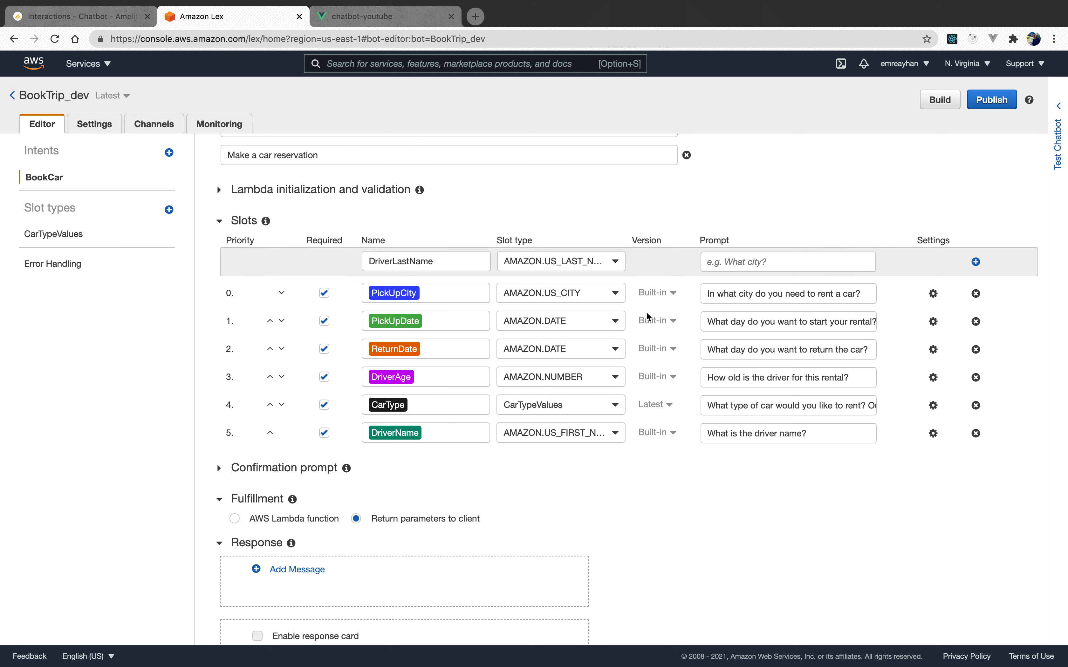
left_click(746, 262)
scroll(746, 263, "down", 4)
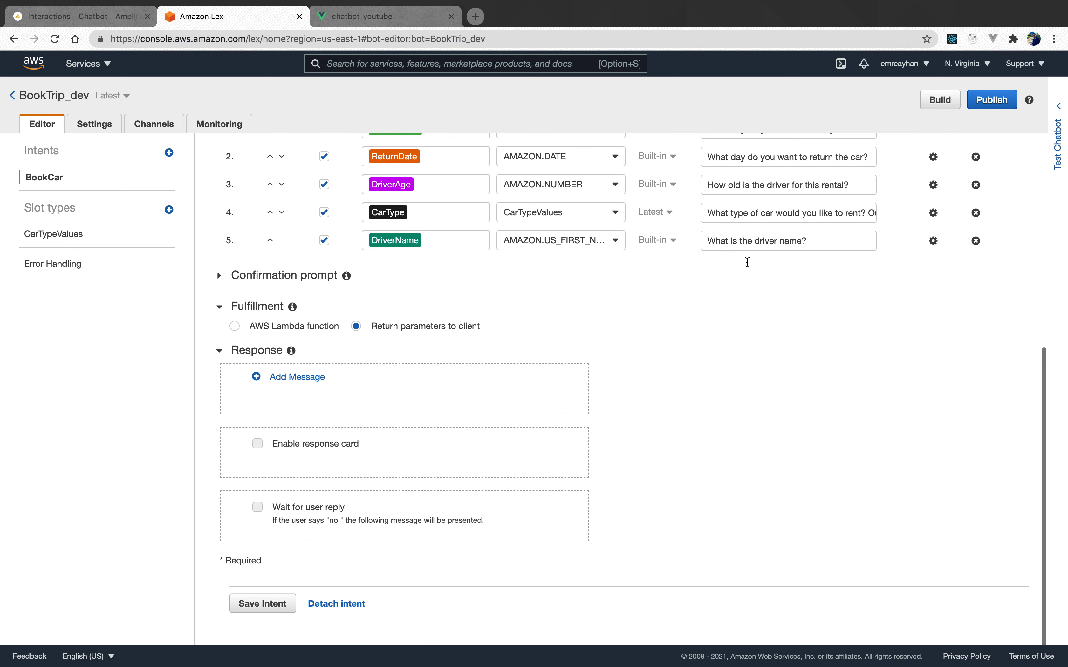
scroll(745, 262, "up", 5)
type("What is the dr")
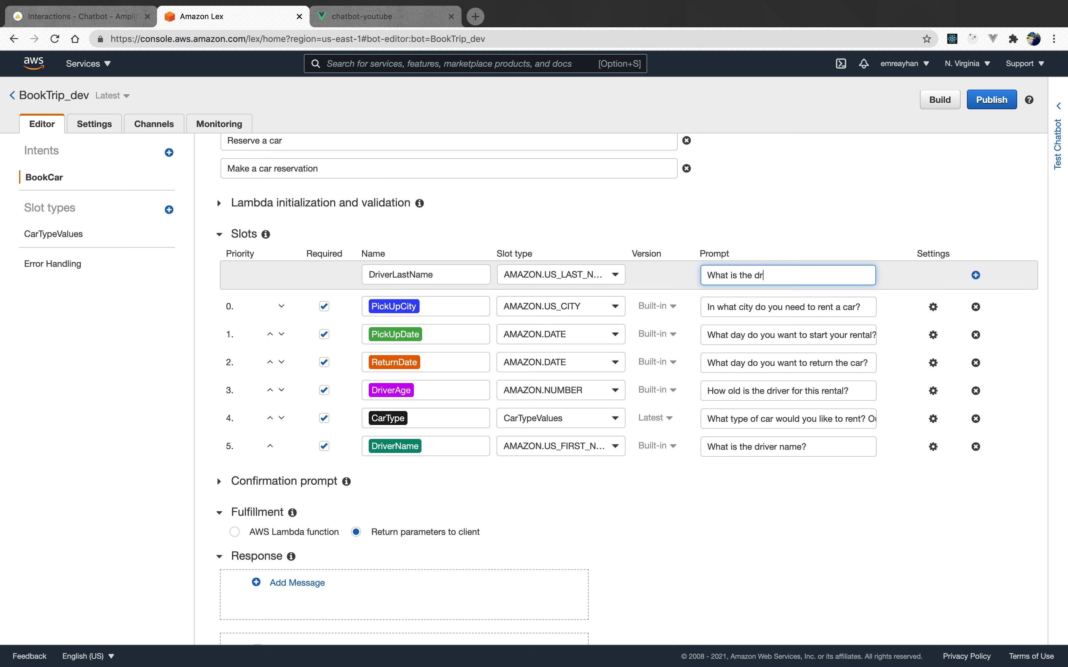
type("iver last name?")
left_click(975, 275)
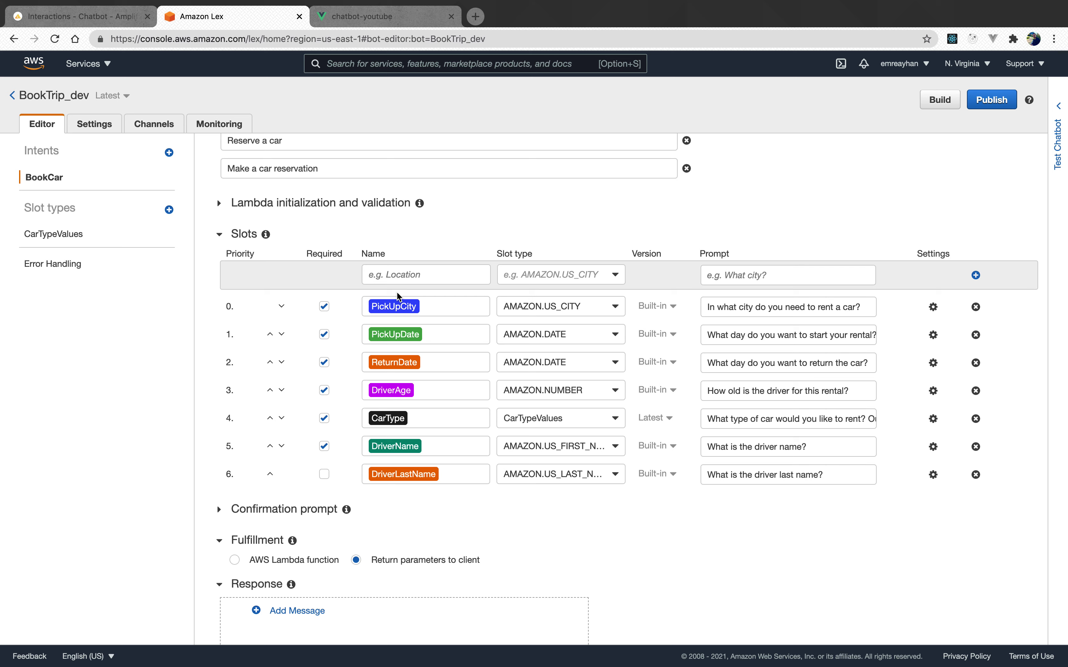
left_click(325, 475)
Raise the DriverName slot to priority 0, ahead of all the other BookCar slots
left_click(270, 445)
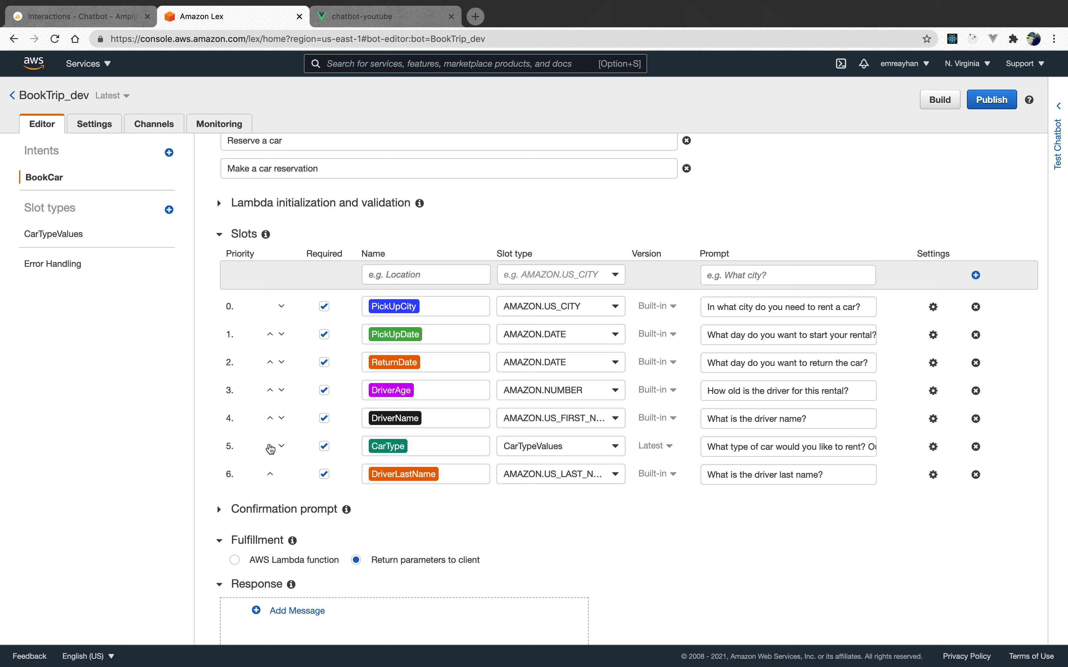
left_click(270, 418)
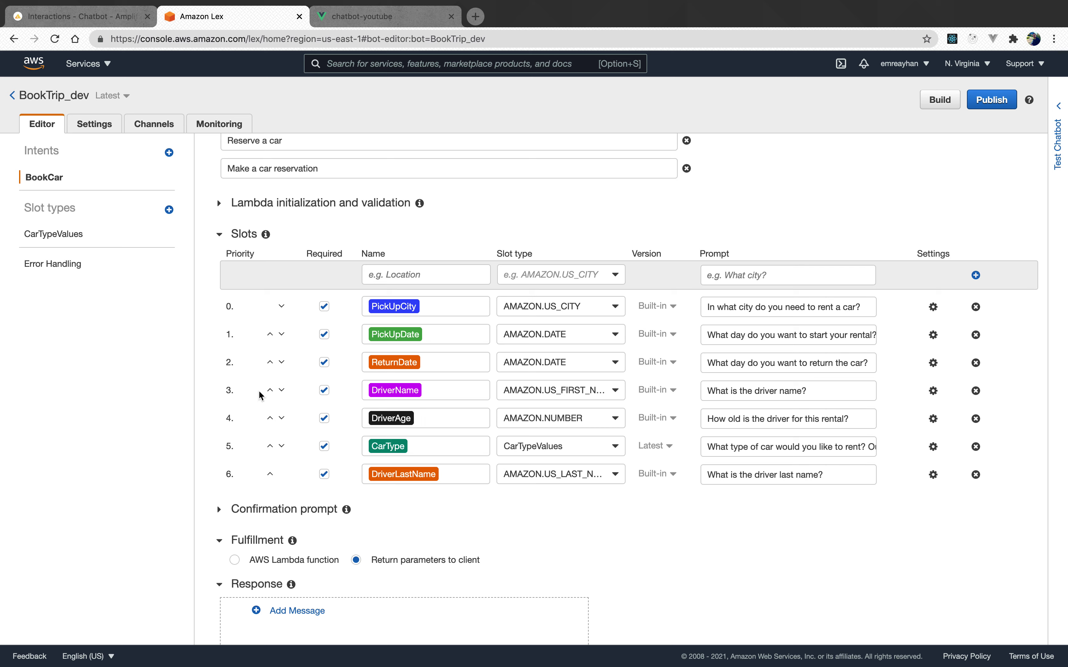
left_click(270, 390)
left_click(270, 362)
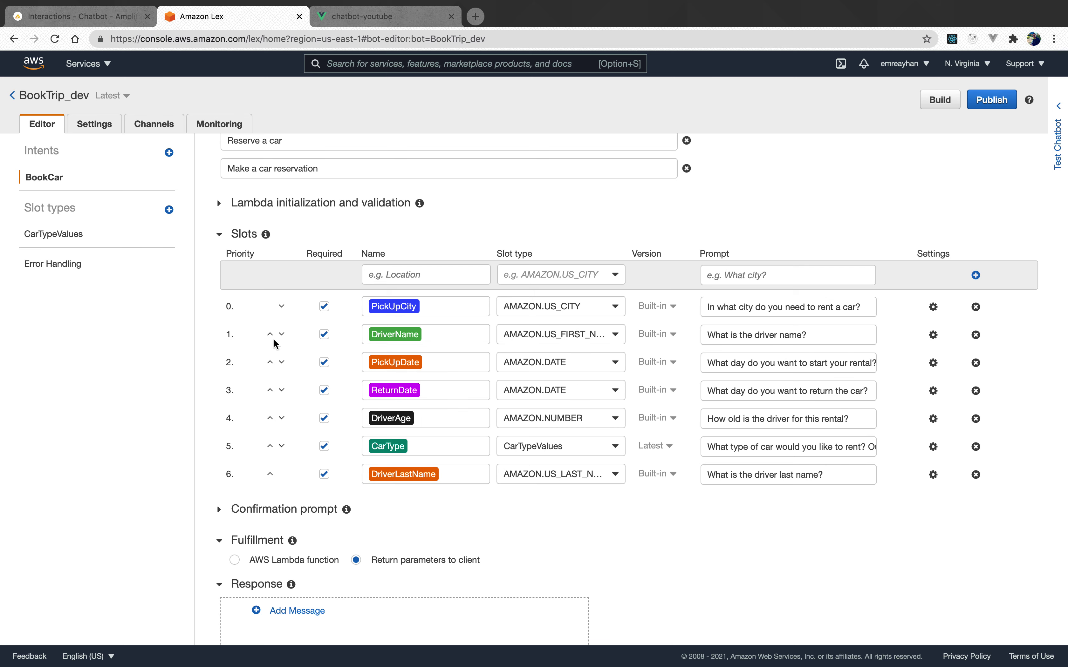
left_click(271, 335)
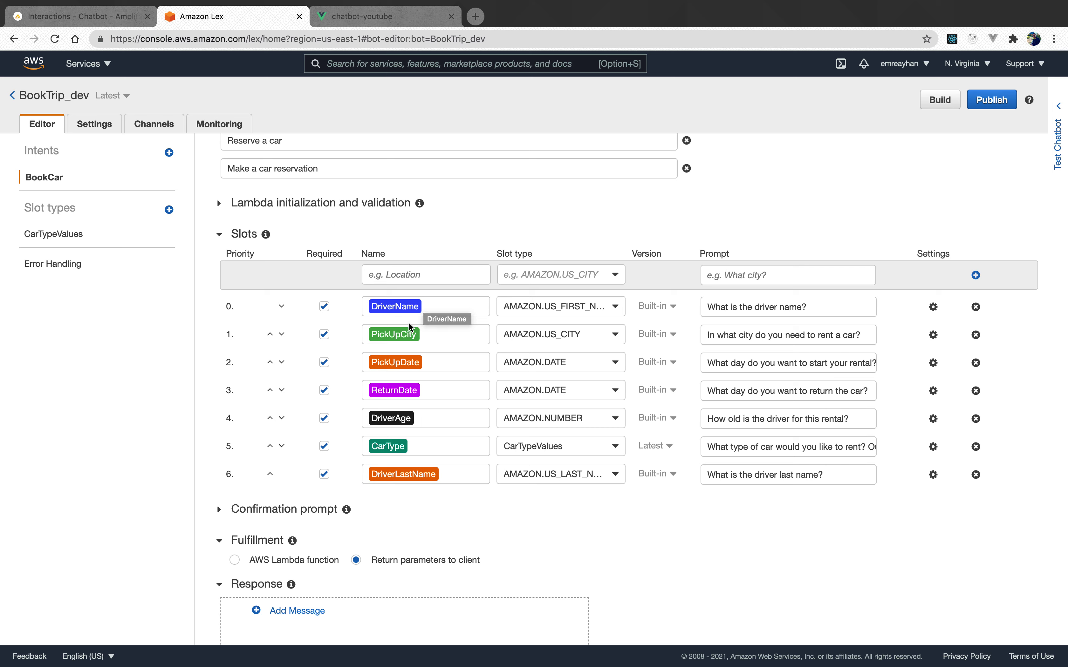
Raise the DriverLastName slot to priority 1, directly after DriverName
left_click(270, 474)
left_click(270, 446)
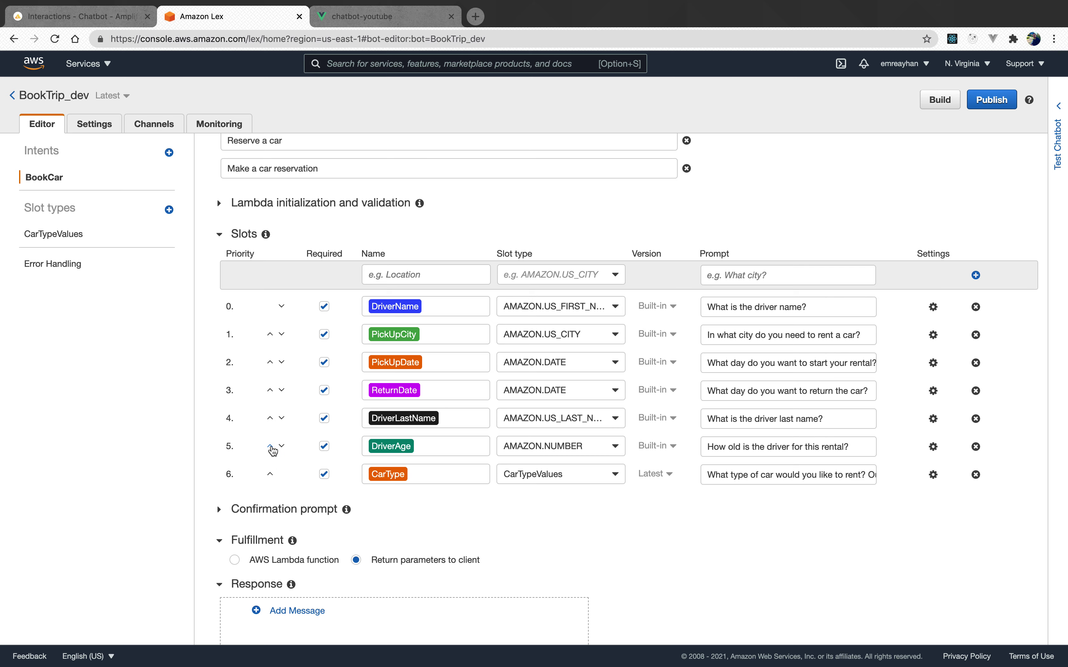
left_click(270, 417)
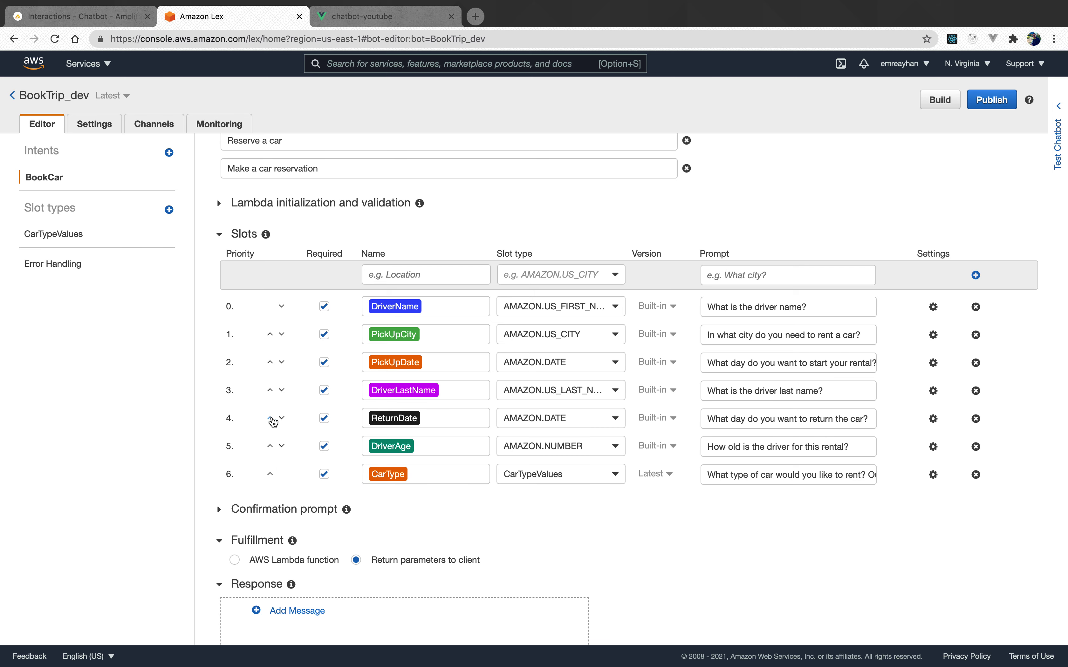
left_click(270, 391)
left_click(270, 362)
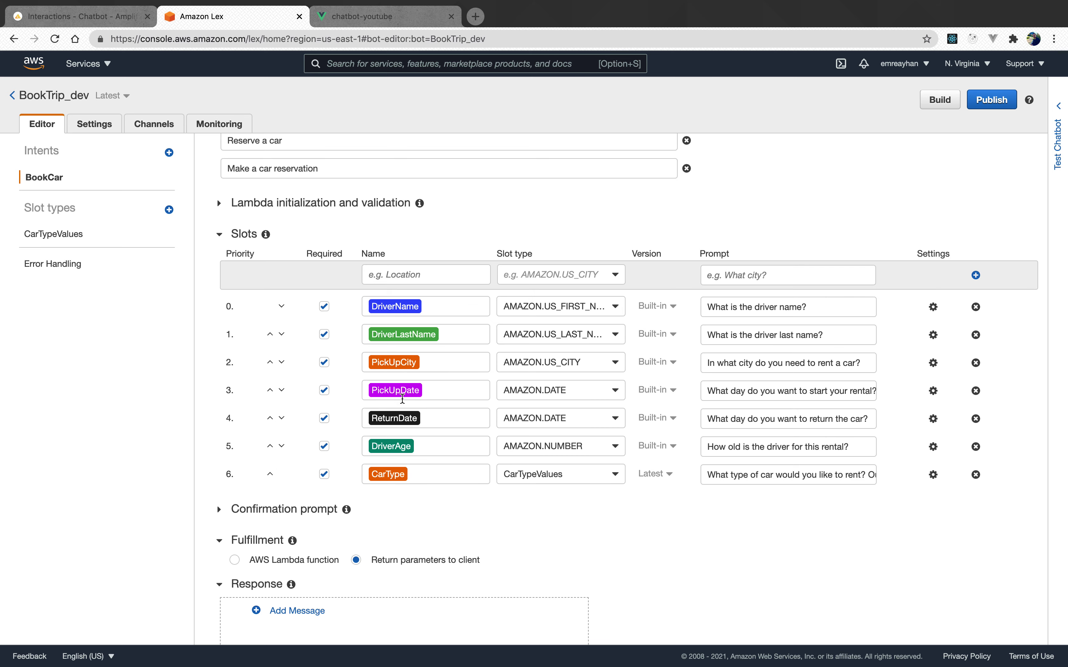
Raise the DriverAge slot to priority 2, directly after DriverLastName
left_click(270, 446)
left_click(270, 418)
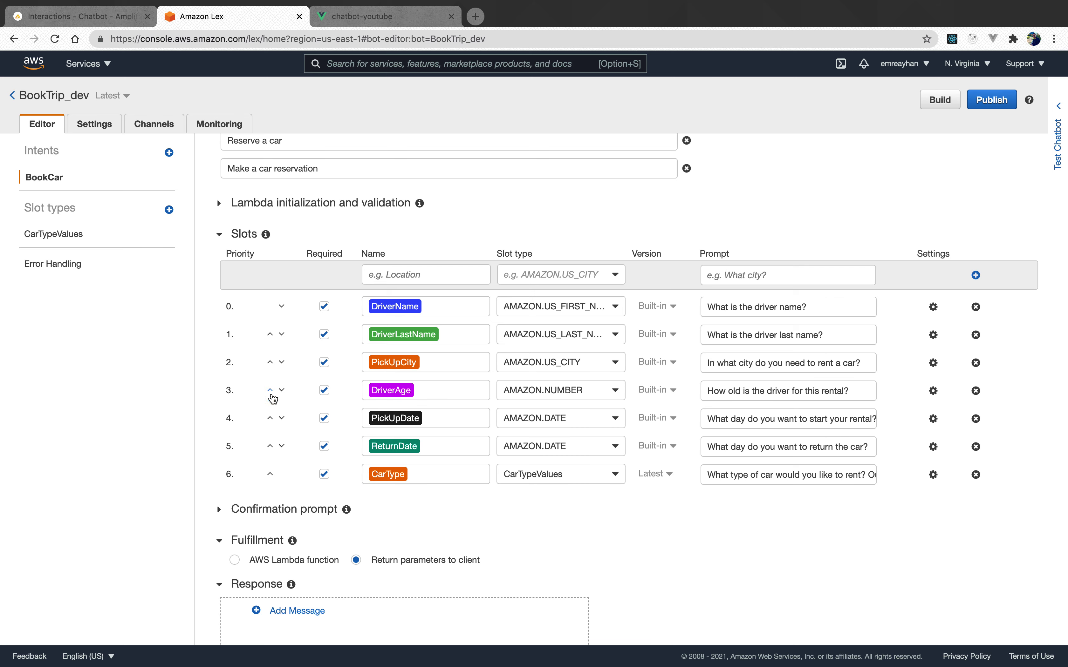
left_click(270, 390)
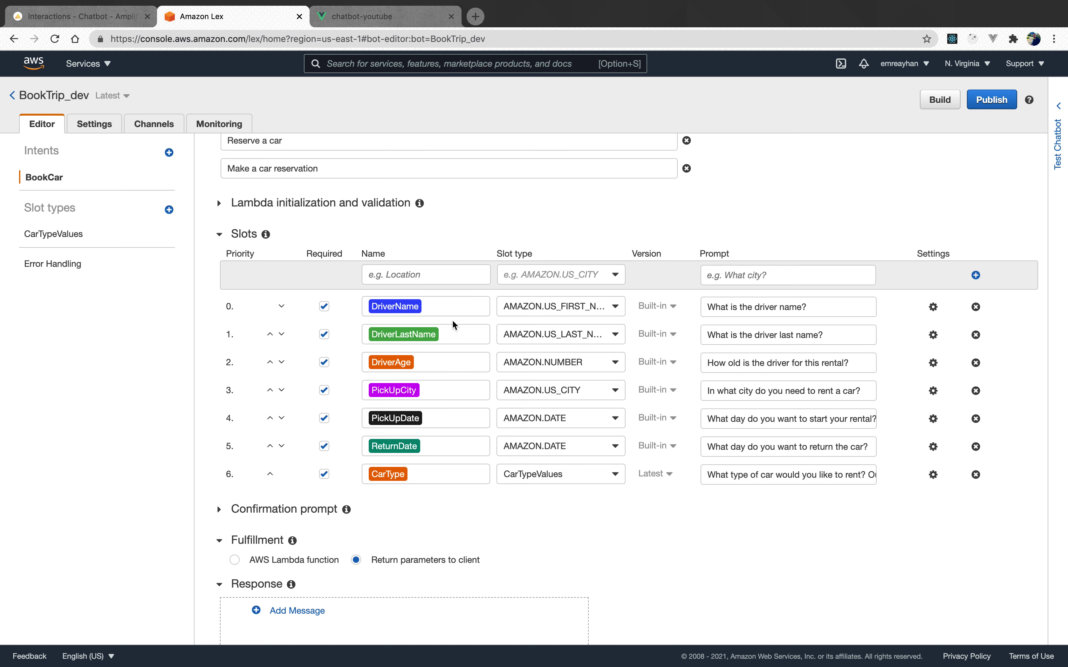
Review the BookCar sample utterances and the reordered slot list with its prompts
scroll(409, 190, "up", 4)
left_click(227, 241)
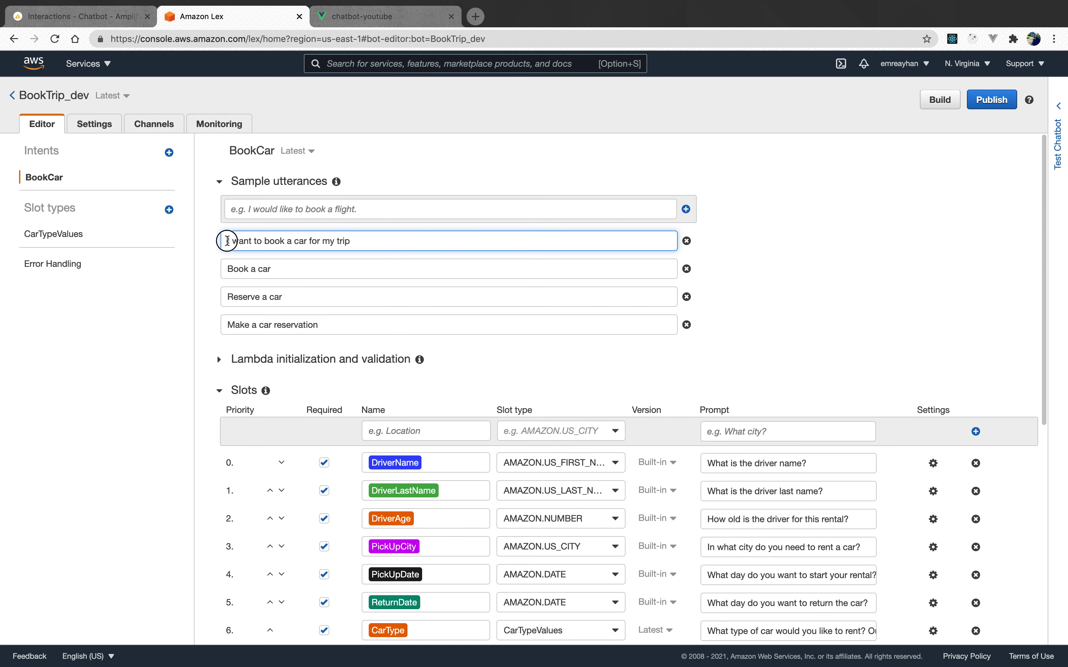
left_click_drag(227, 241, 375, 241)
left_click(380, 246)
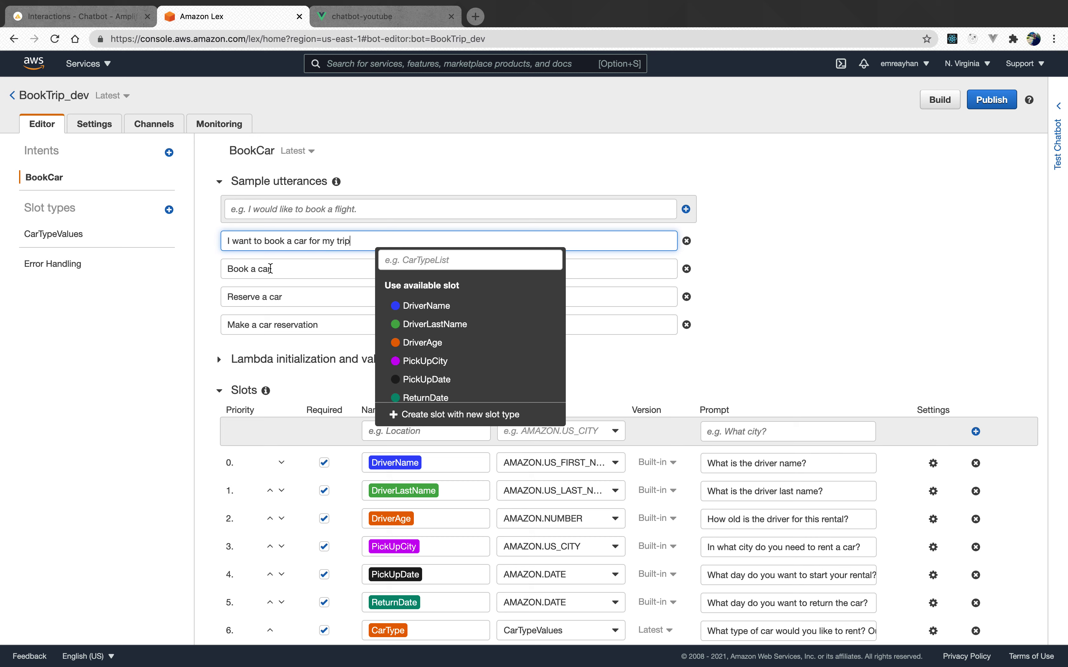
left_click_drag(282, 269, 216, 269)
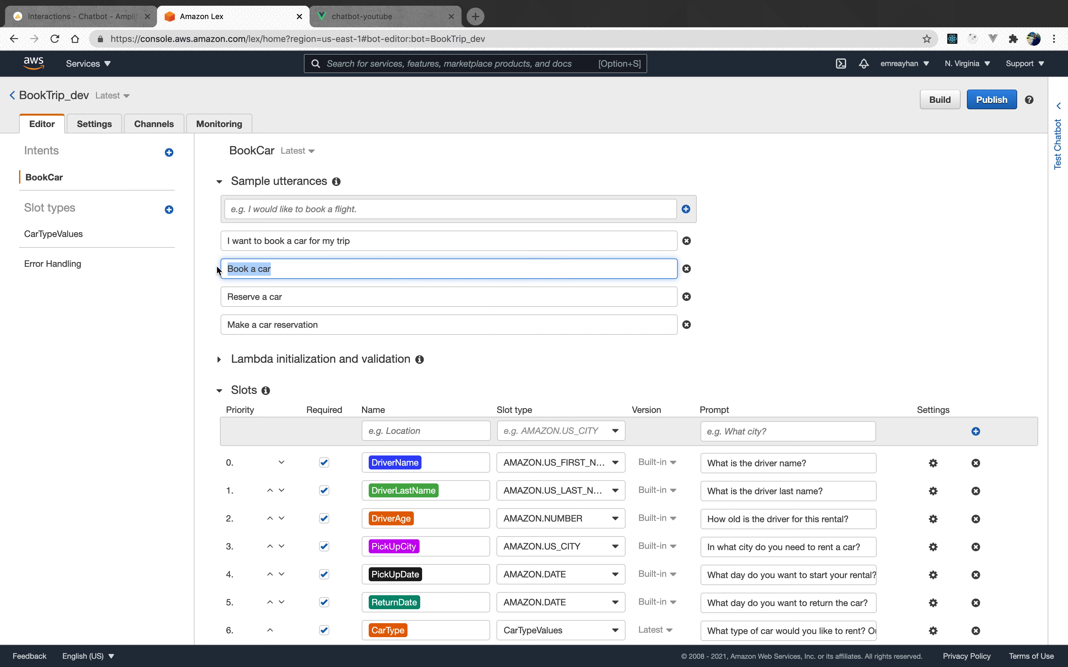
scroll(296, 380, "down", 3)
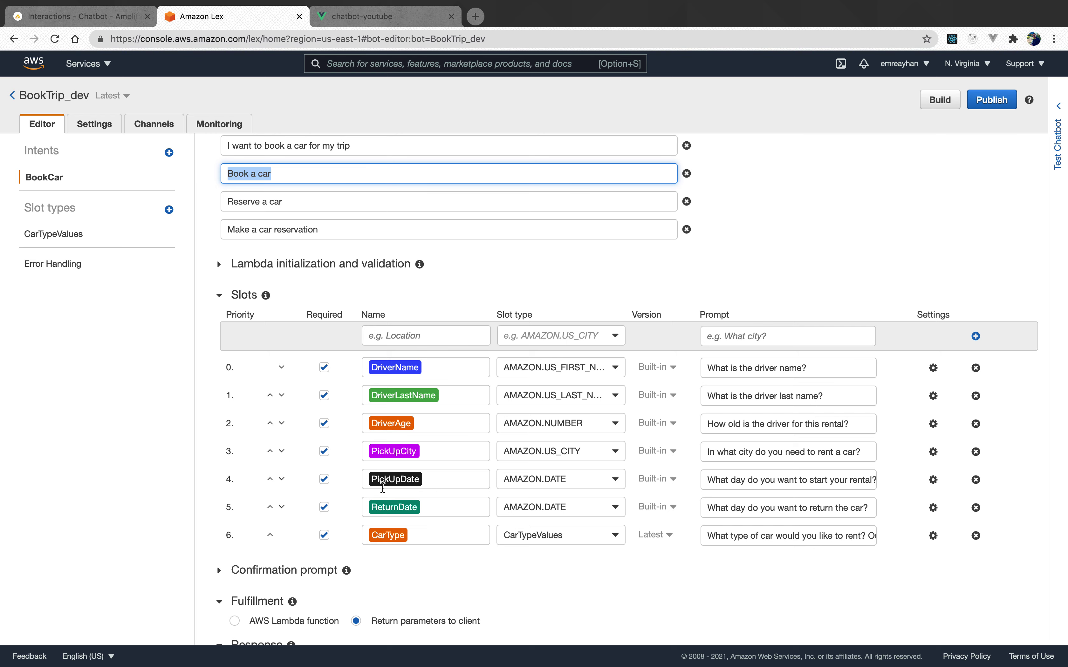
scroll(372, 438, "down", 3)
scroll(372, 438, "up", 5)
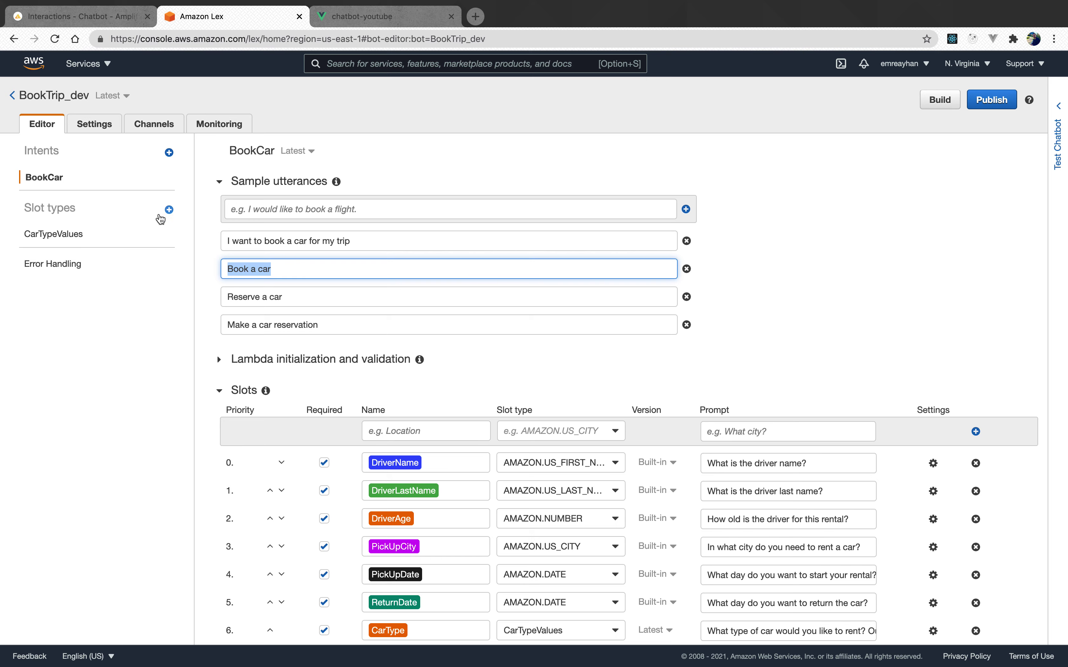
Open the CarTypeValues slot type and examine its car type values and slot resolution options
left_click(63, 236)
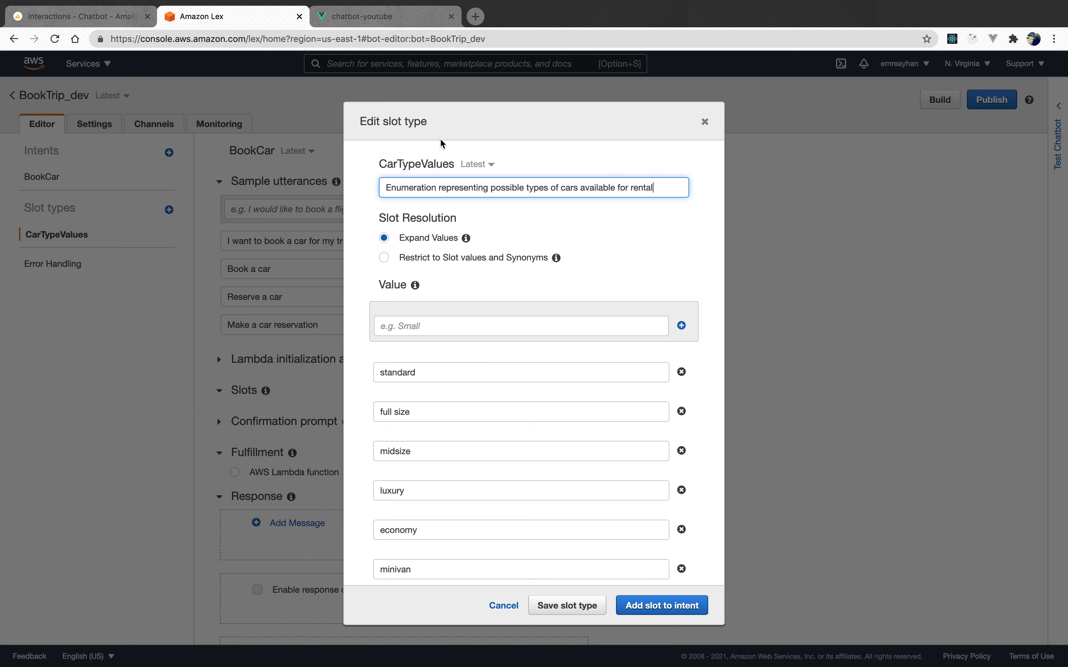
scroll(481, 371, "down", 1)
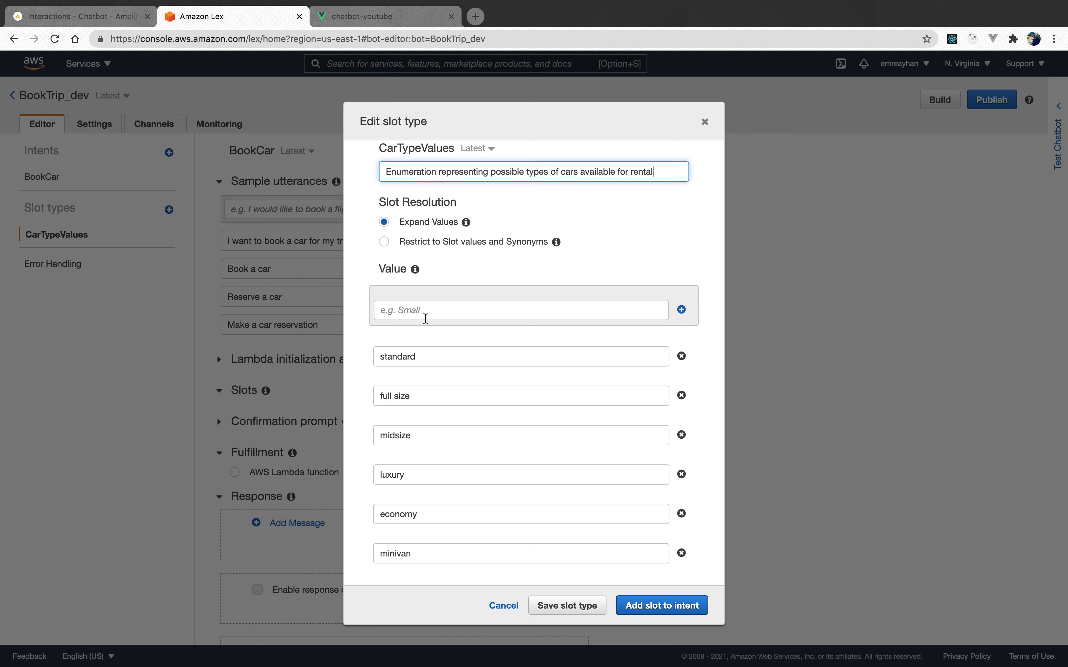
scroll(405, 434, "down", 1)
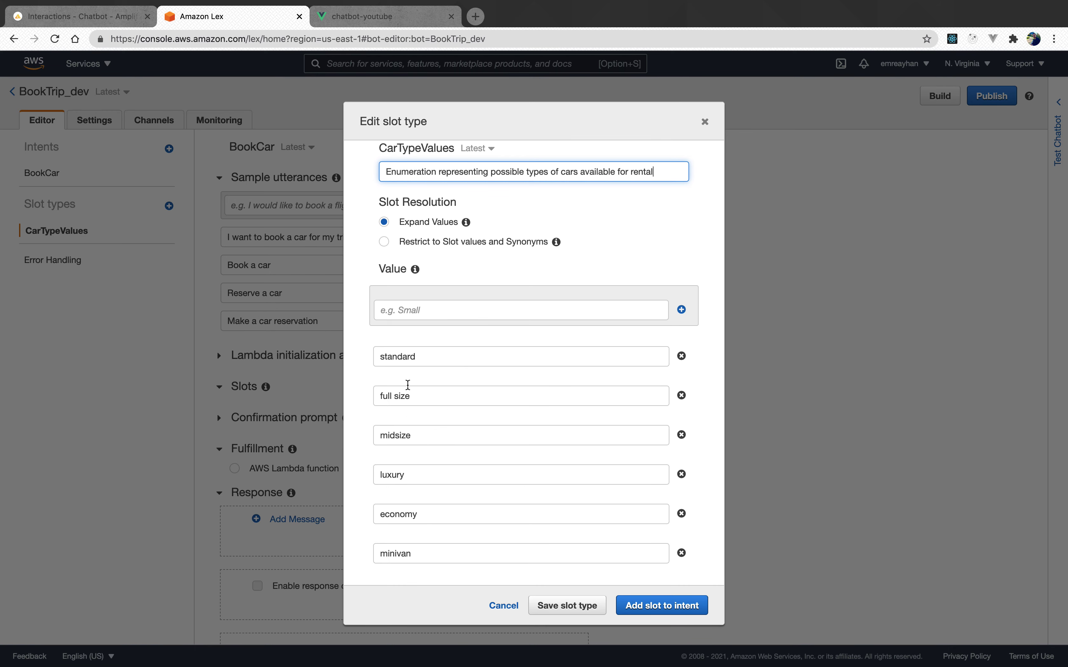
left_click(443, 356)
left_click(424, 394)
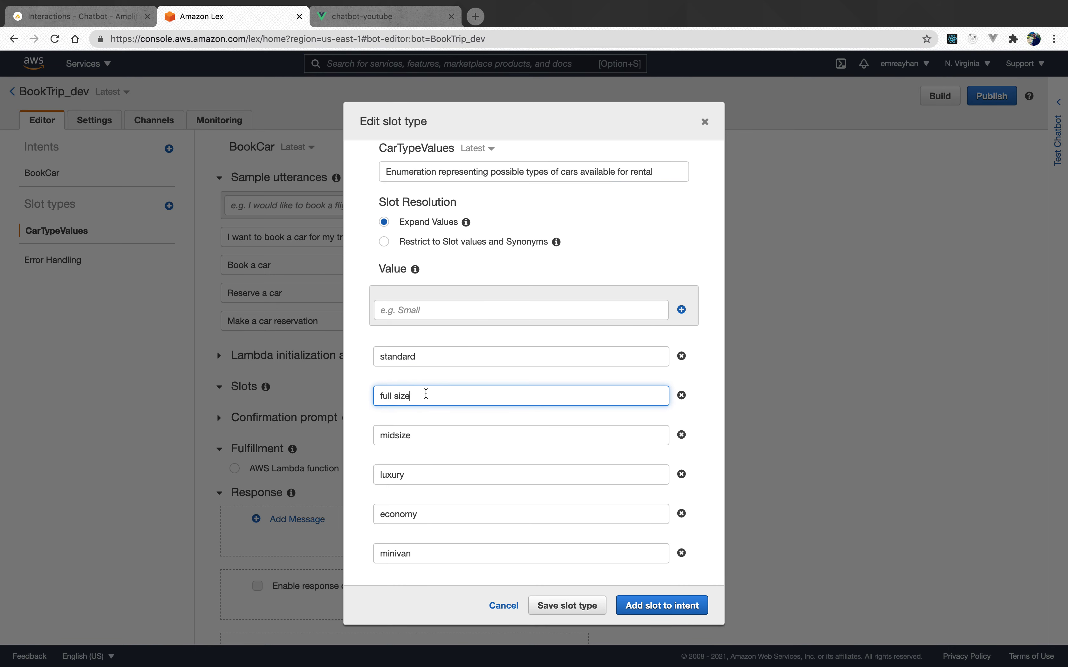
left_click(416, 435)
left_click(408, 478)
left_click(437, 494)
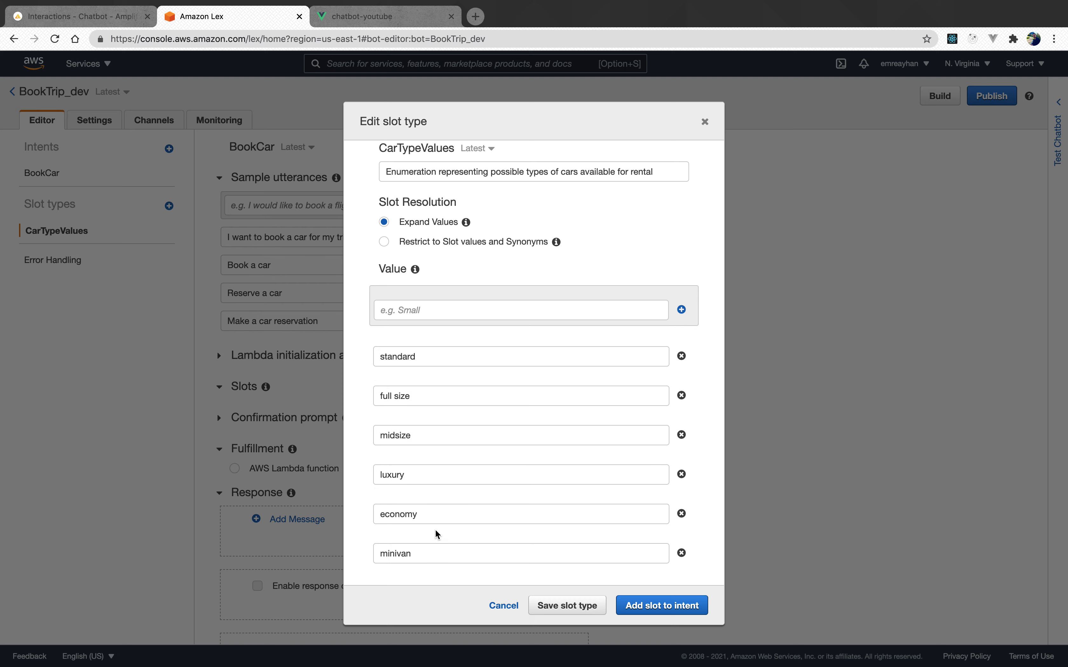
left_click(433, 555)
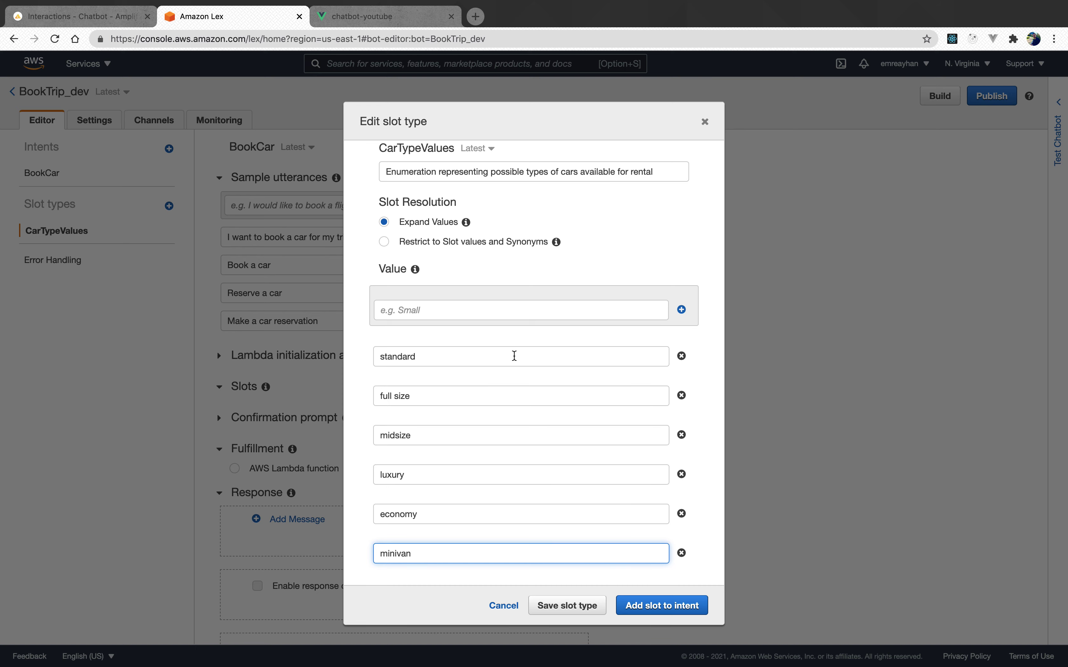
scroll(593, 444, "up", 1)
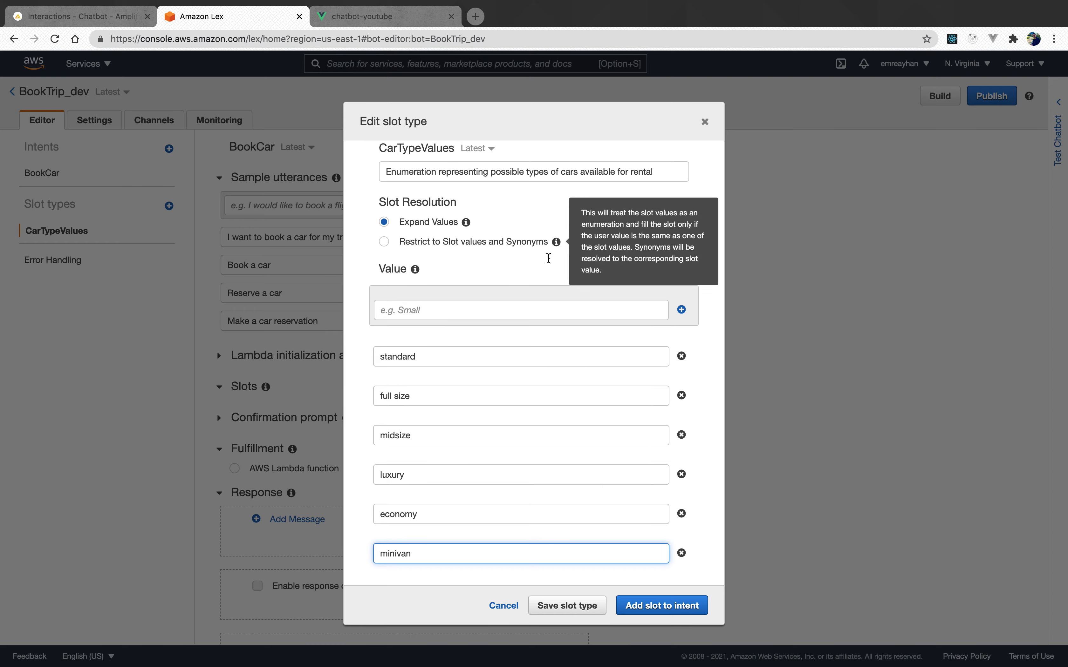
Close the slot type editor and inspect the AWS Lambda fulfillment option, keeping Return parameters to client selected for BookCar
left_click(709, 124)
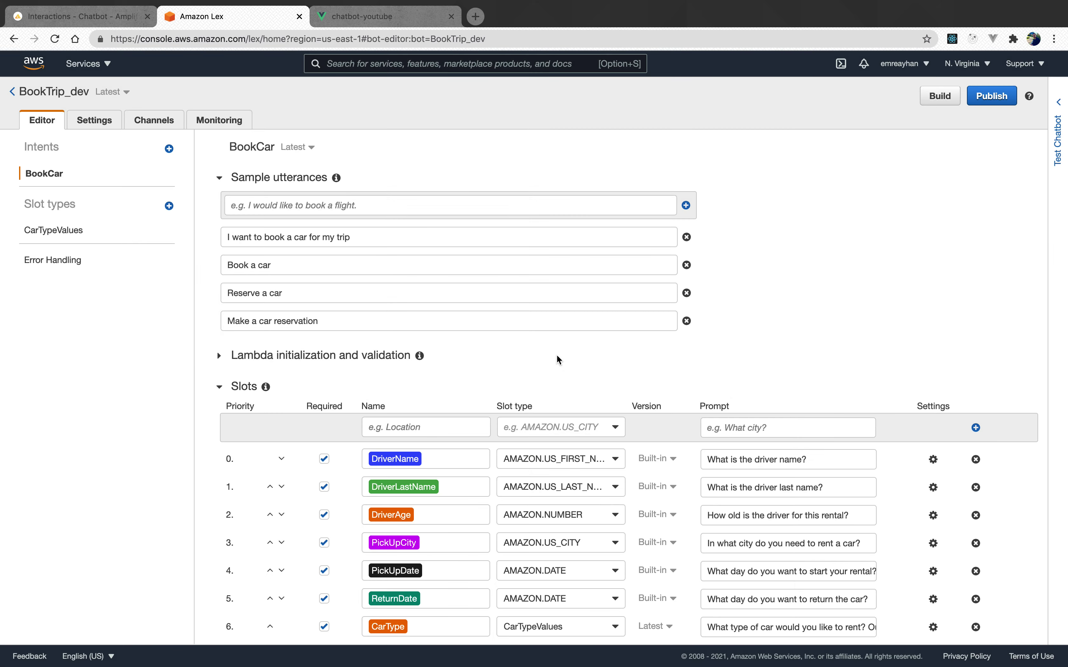
scroll(530, 399, "down", 5)
scroll(530, 399, "down", 2)
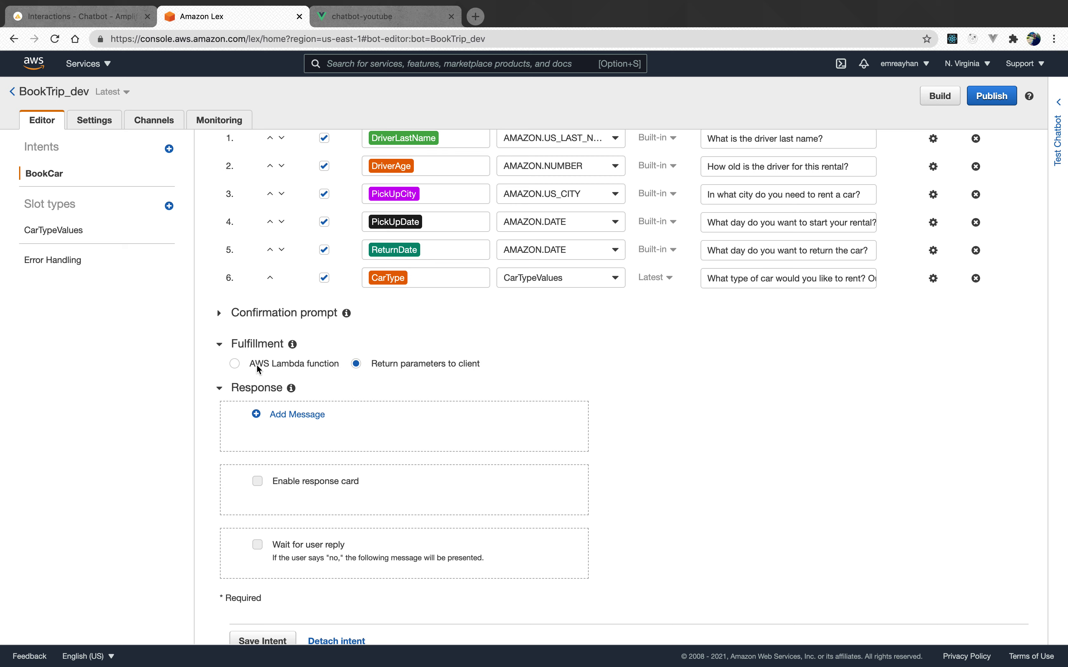
left_click(234, 363)
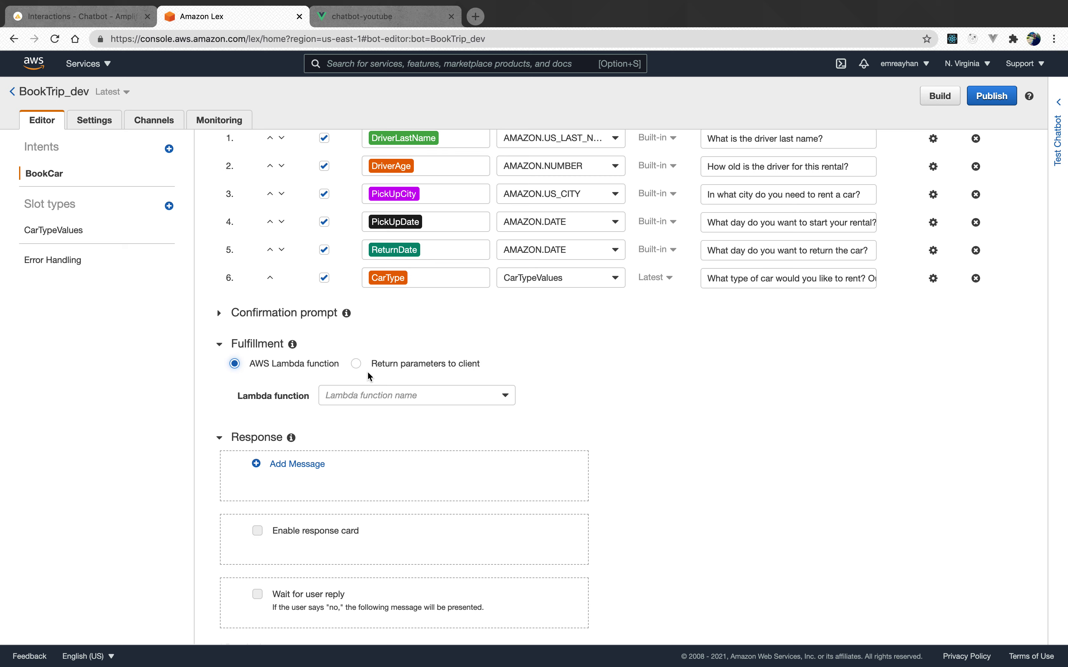
left_click(358, 367)
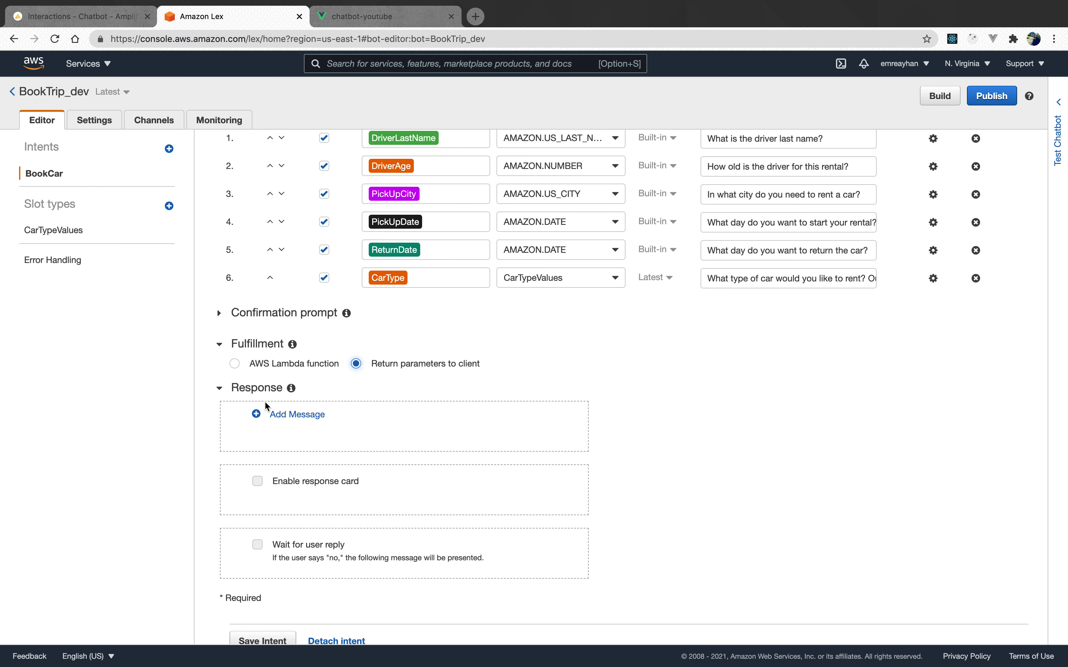
Add the response message "Thank you, Your book has been successfully completed :)" to BookCar and save the intent
left_click(264, 416)
left_click(304, 488)
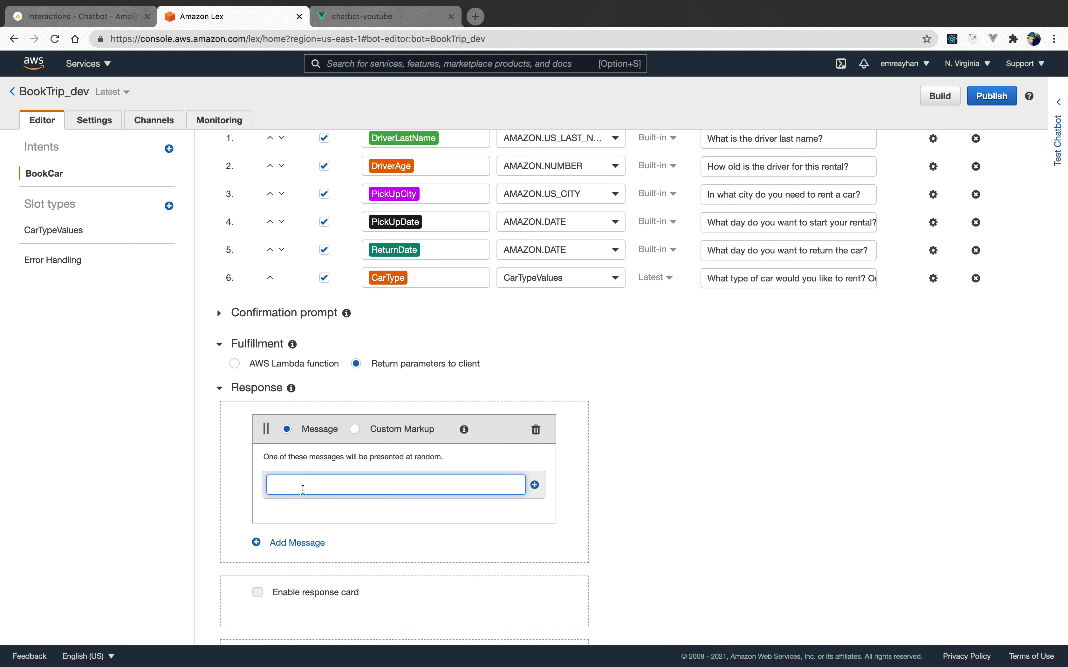
type("Thank you, Your book has been succes")
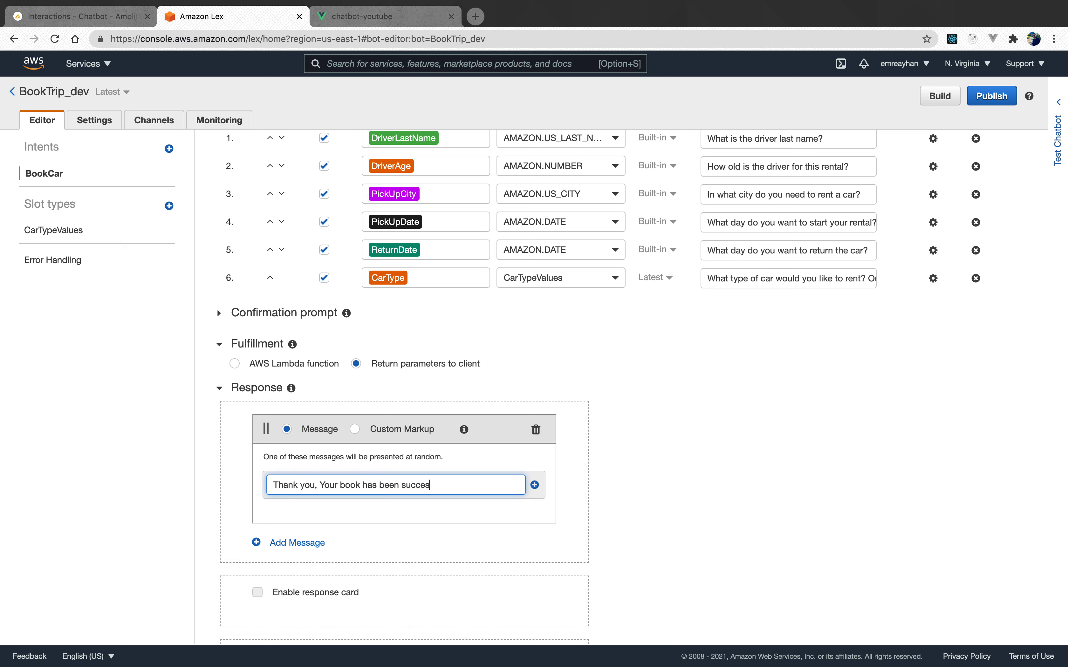
type("sfully completed :)")
left_click(535, 485)
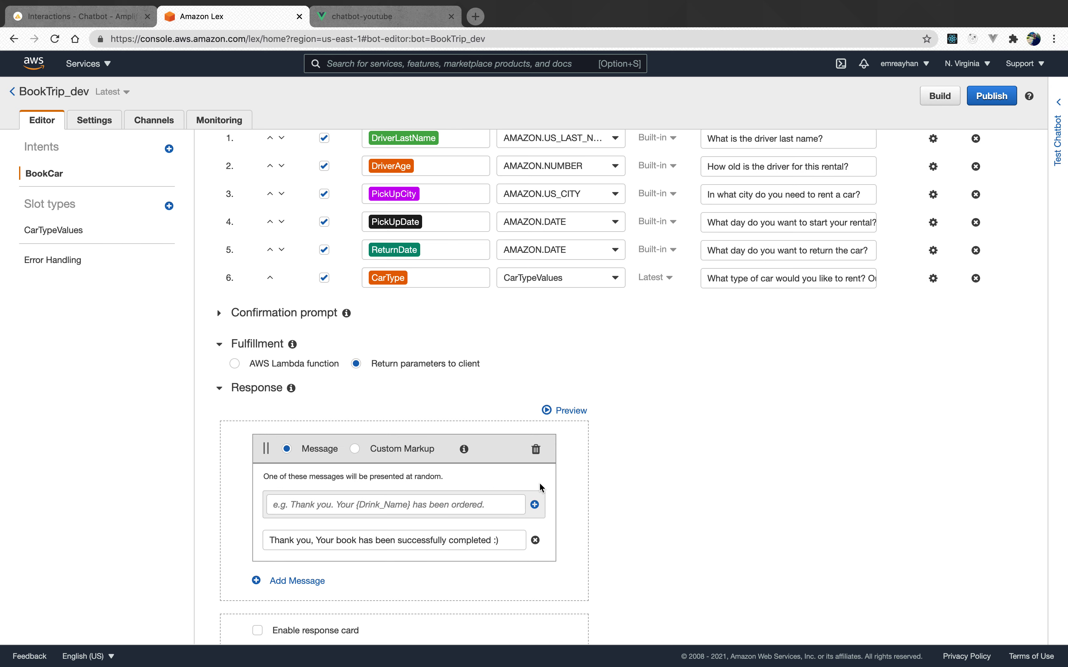
scroll(541, 487, "down", 5)
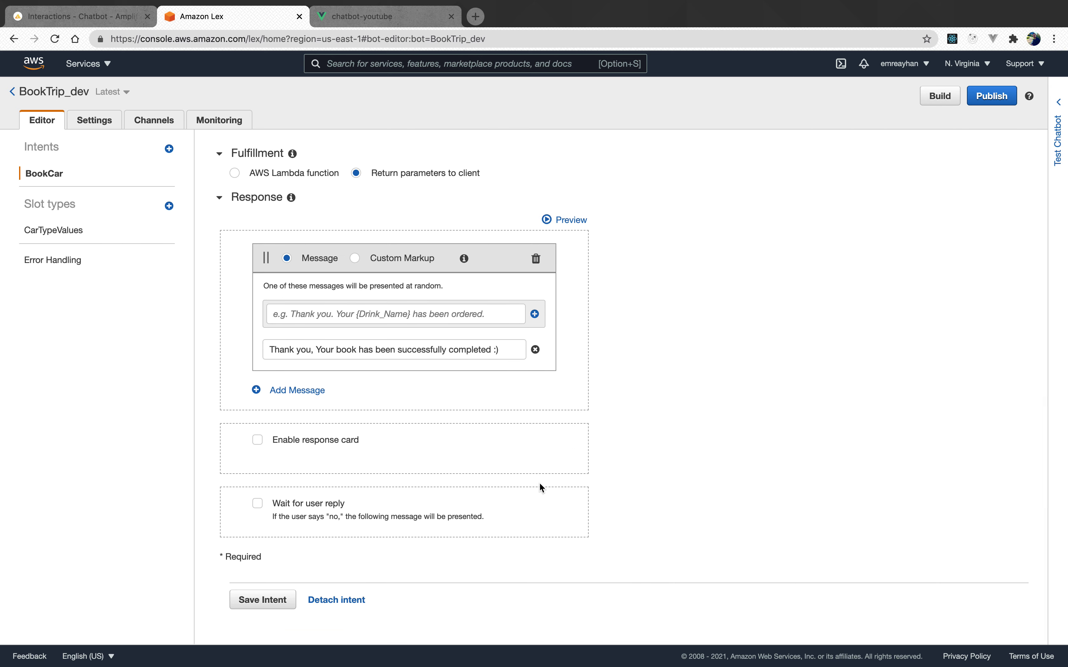
left_click(273, 599)
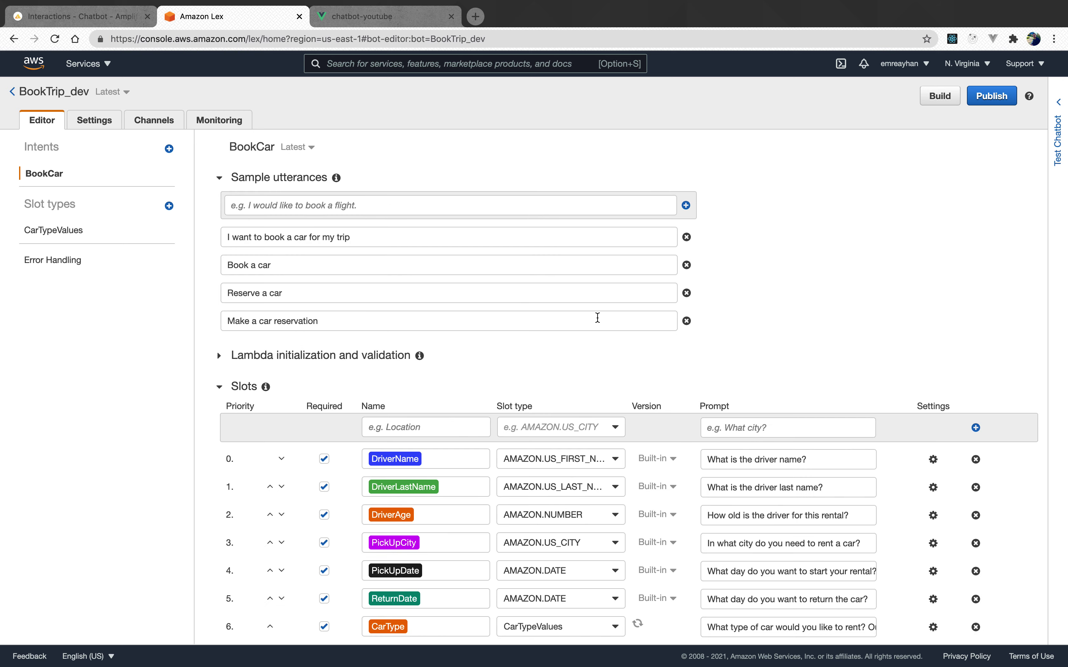
Build the BookTrip_dev bot and open its test chat
left_click(944, 101)
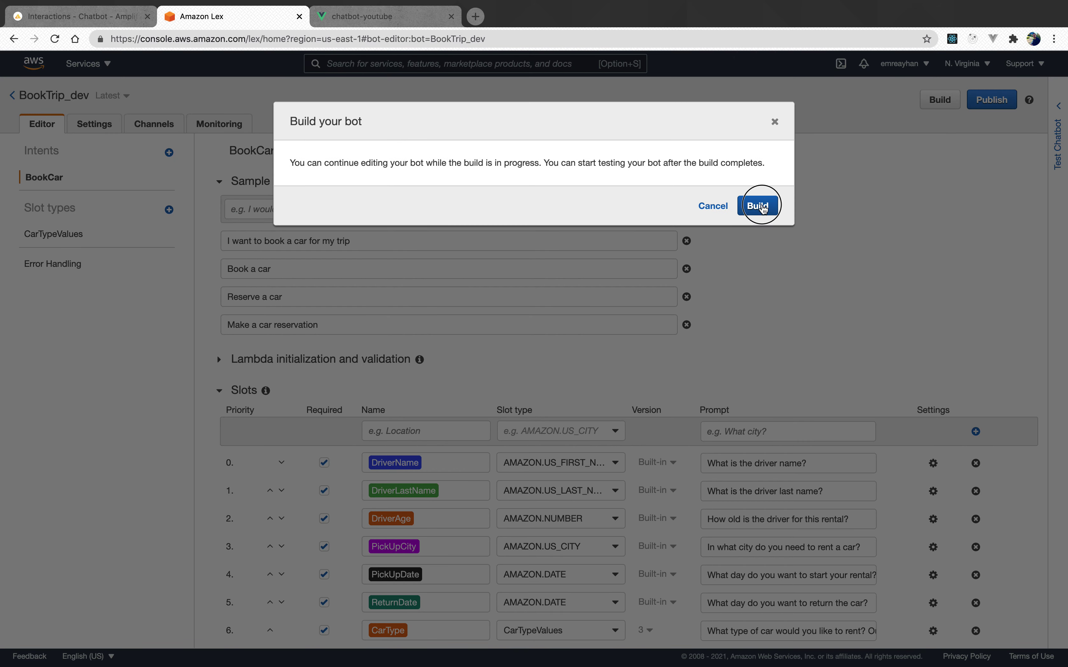
left_click(763, 207)
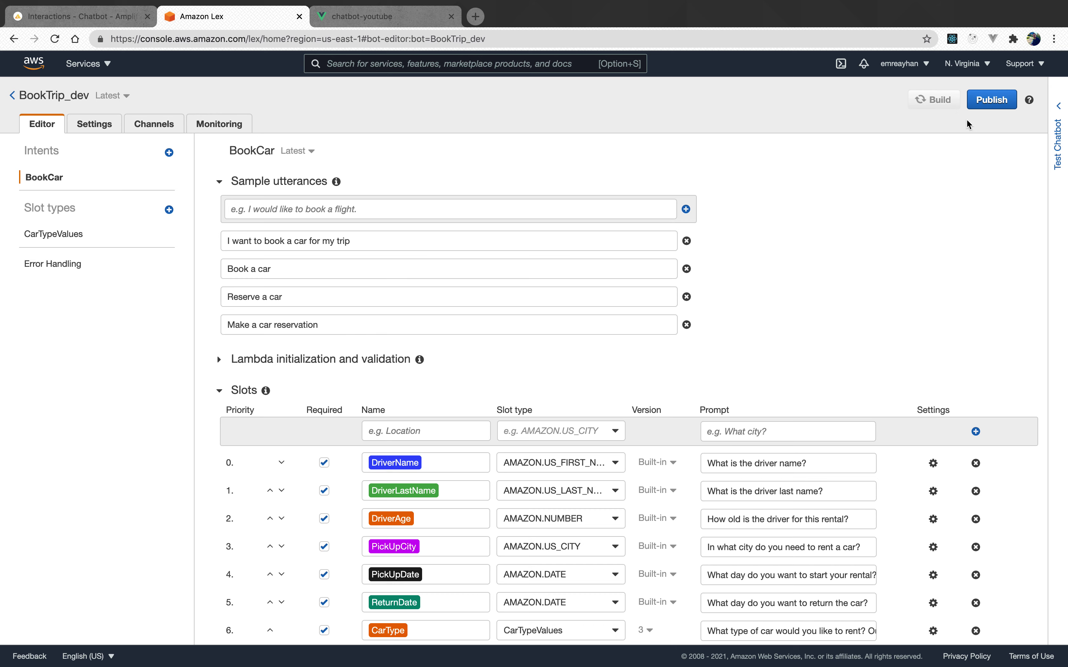
left_click(1060, 150)
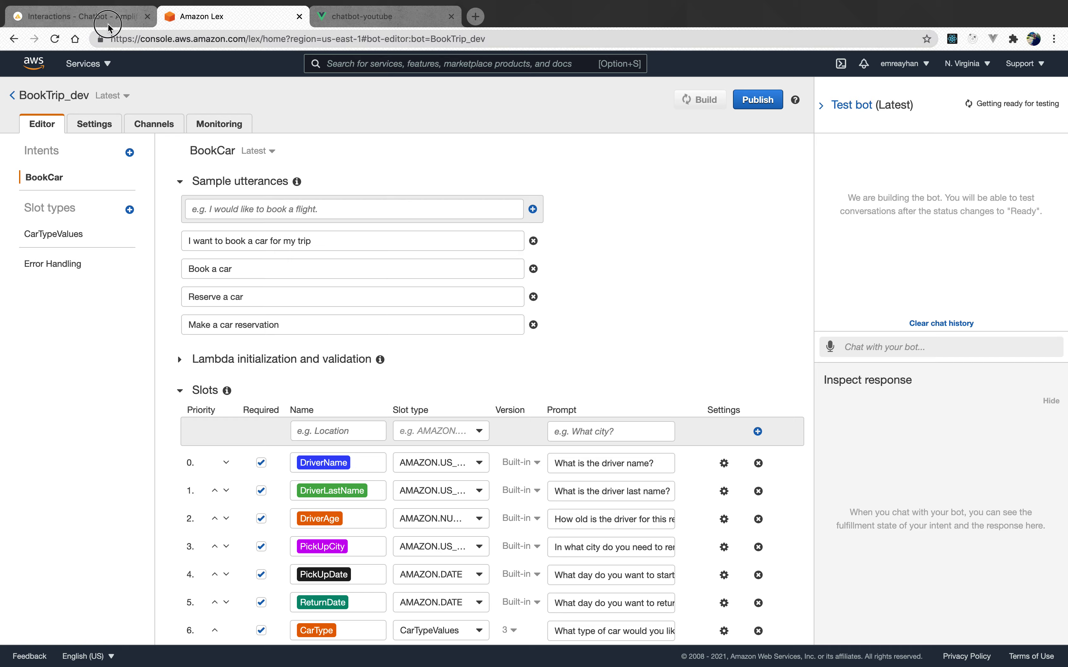
Review the App.vue amplify-chatbot snippet in the Amplify Chatbot documentation for Vue
left_click(56, 14)
scroll(506, 259, "down", 10)
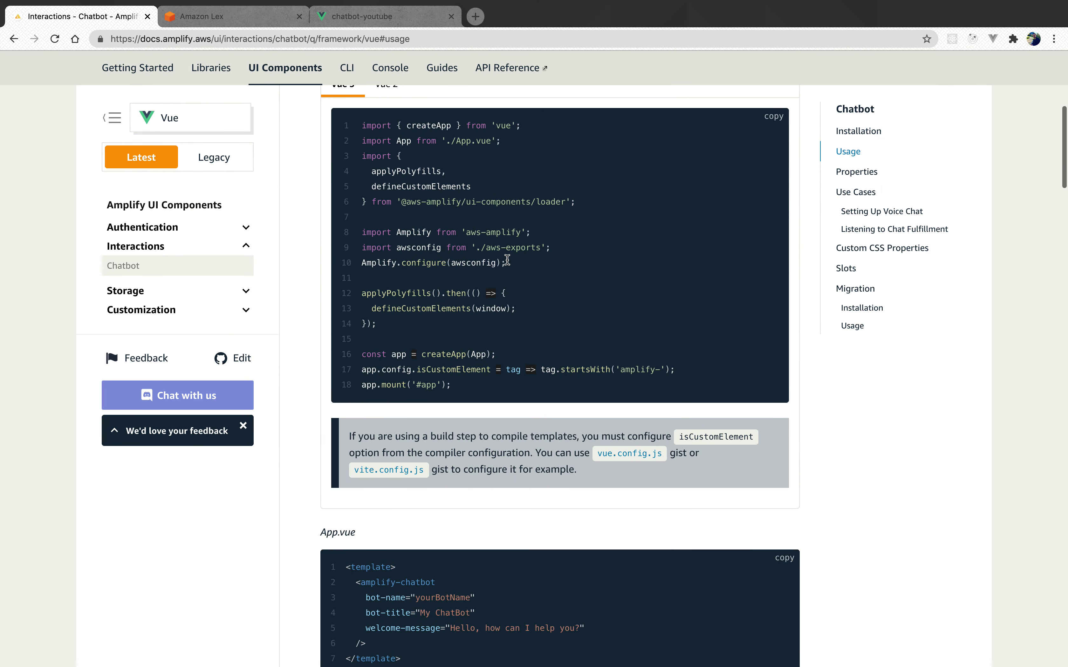
scroll(388, 247, "down", 7)
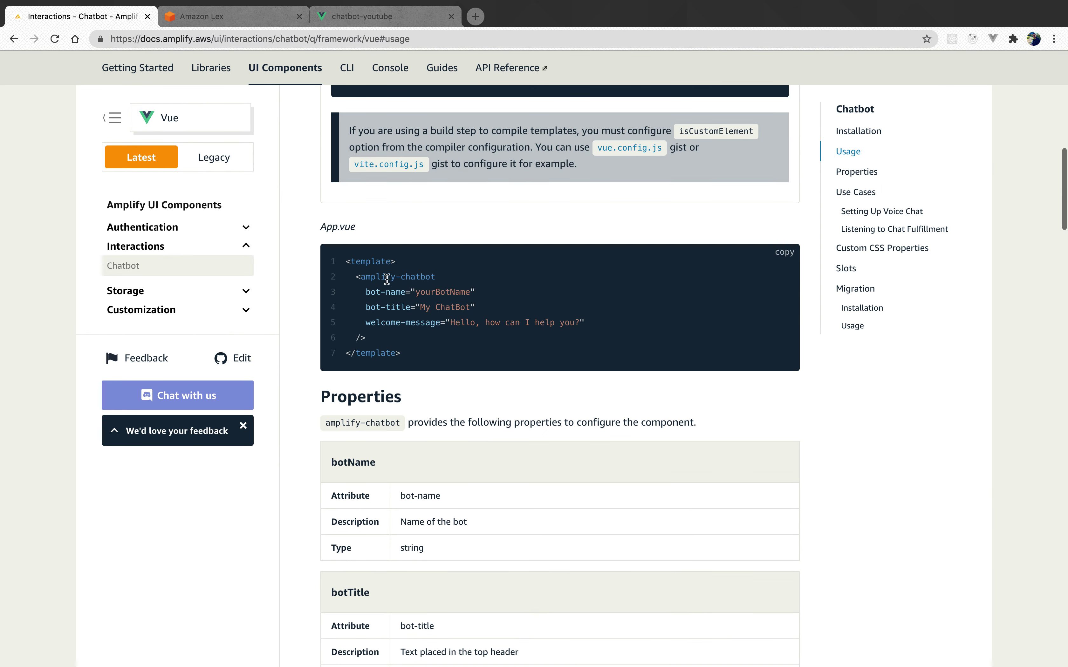
left_click_drag(351, 278, 384, 339)
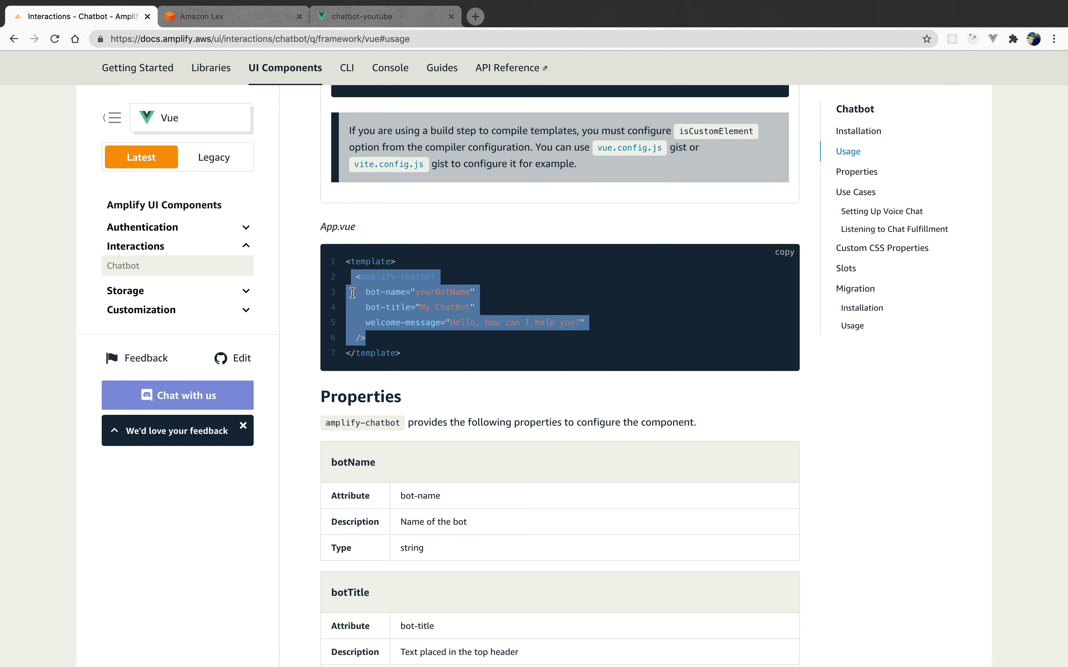
Examine the Vue 3 Listening to Chat Fulfillment example, including its mounted and beforeUnmount hooks and the handleChatComplete function
scroll(352, 292, "down", 20)
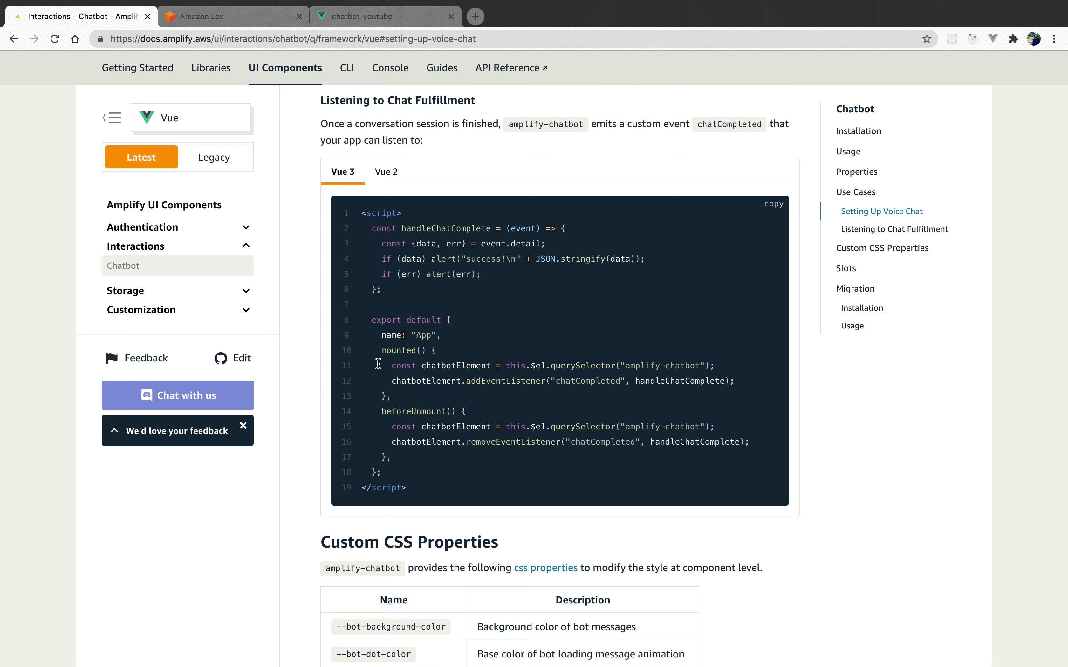
mouse_move(375, 349)
left_mouse_down()
mouse_move(439, 371)
mouse_move(427, 392)
mouse_move(413, 393)
mouse_move(377, 353)
left_mouse_up()
left_click(404, 397)
left_click(384, 422)
left_click_drag(374, 403, 410, 459)
left_click(470, 372)
left_click_drag(410, 225, 494, 237)
left_click(459, 227)
left_click_drag(376, 274, 494, 271)
left_click(493, 270)
left_click_drag(381, 259, 443, 258)
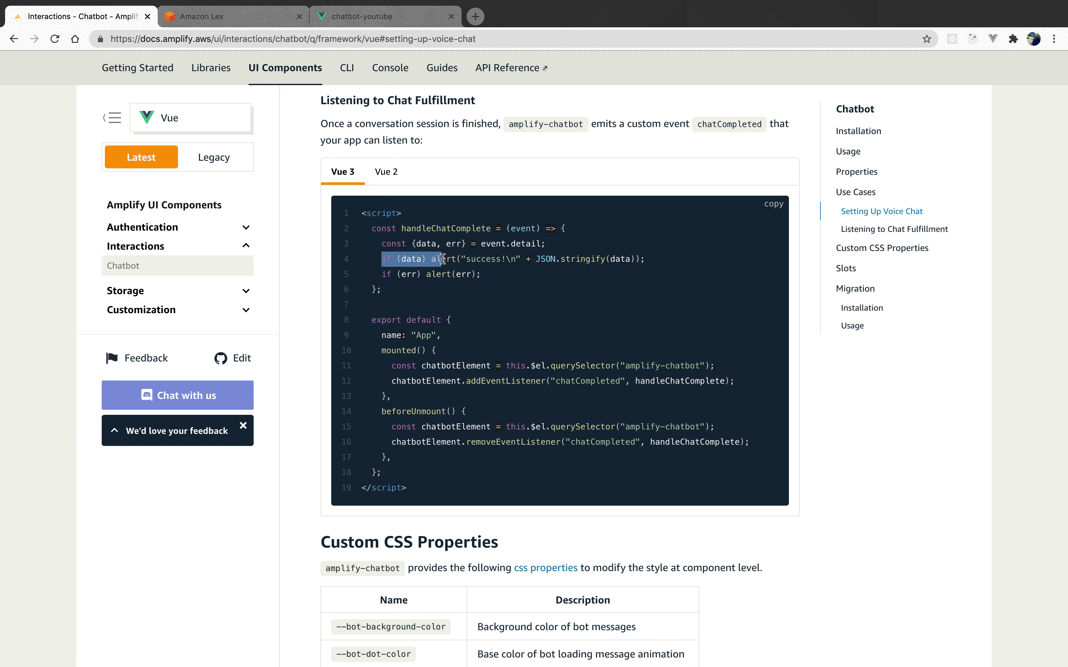
left_click(412, 262)
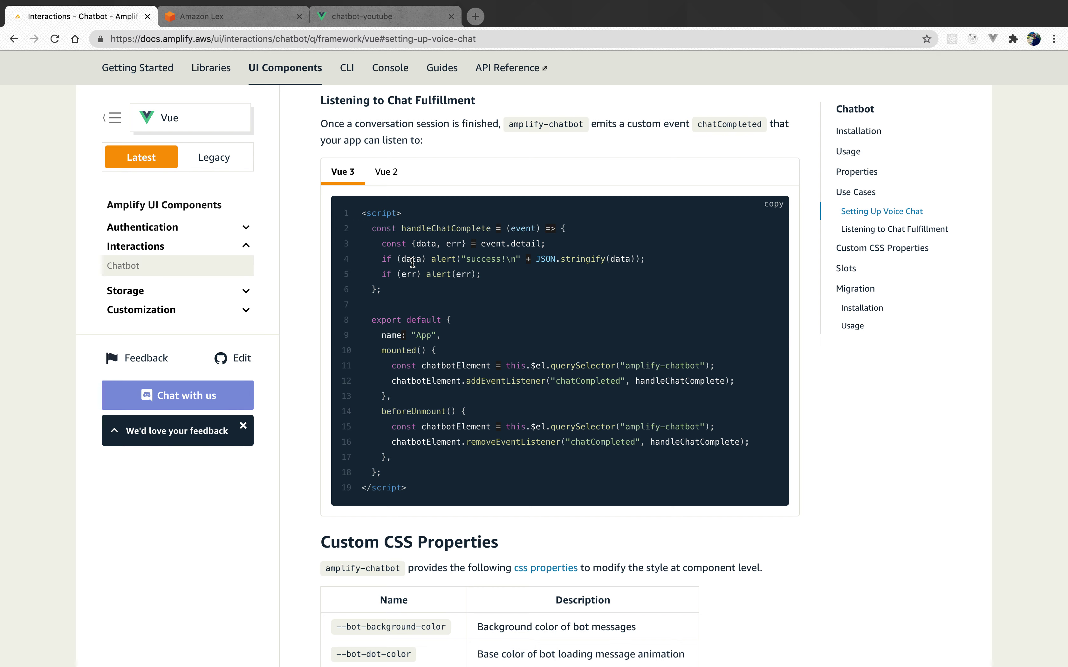
Check the chatbot-youtube Vue app page at localhost:8080
key("ctrl+Right")
key("ctrl+Left")
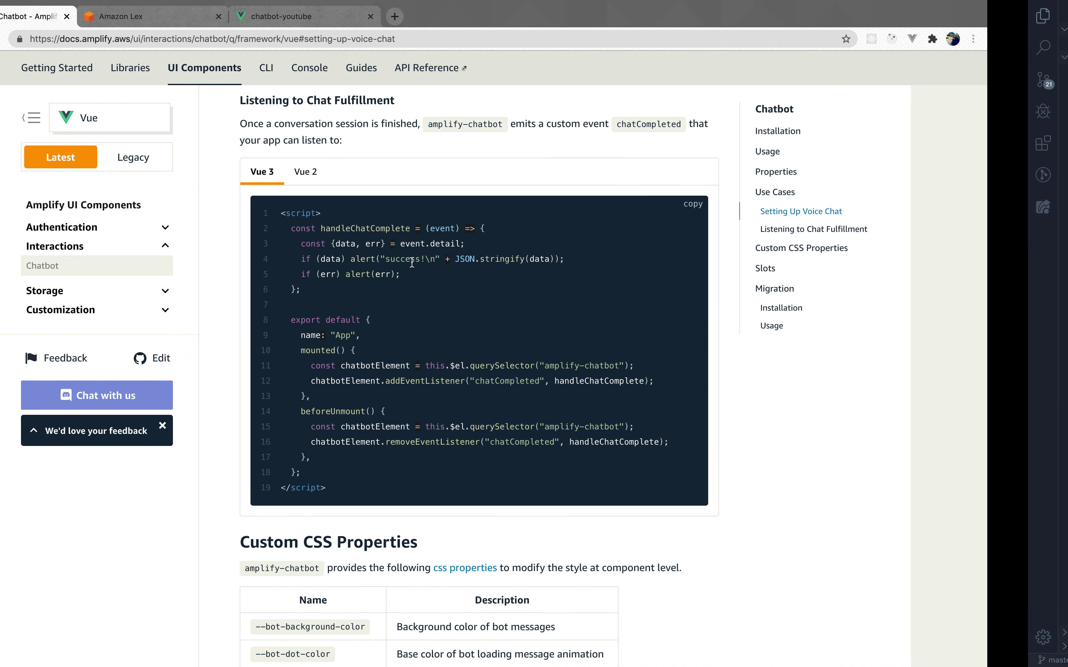
left_click(383, 20)
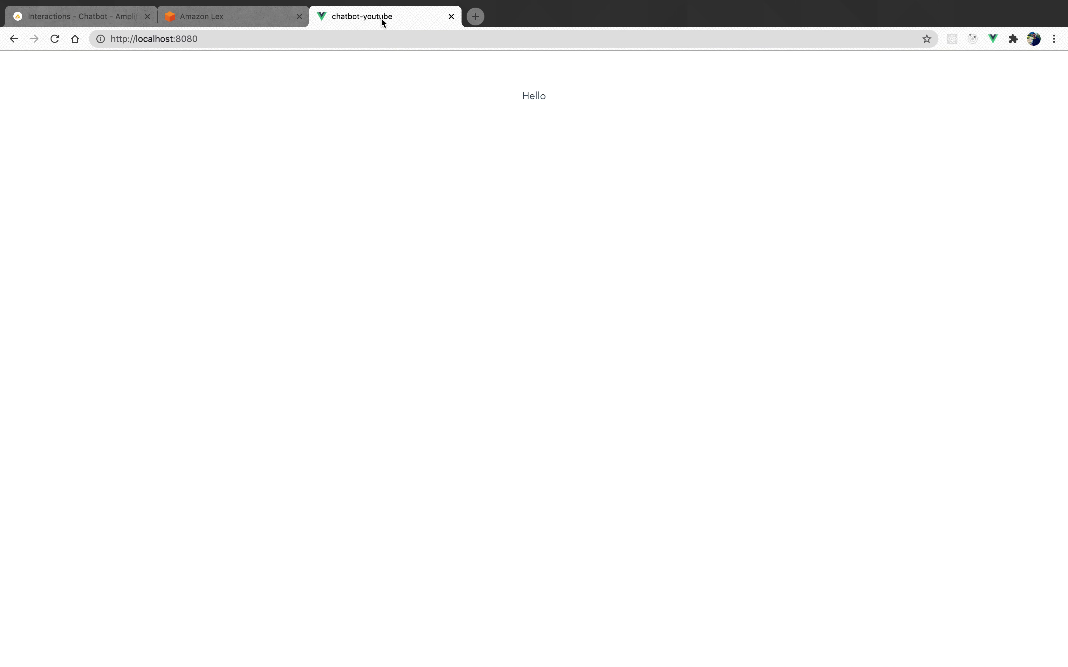
Return to Amazon Lex, dismiss the build notification and start the bot test with "I want to book a car for my trip"
left_click(225, 6)
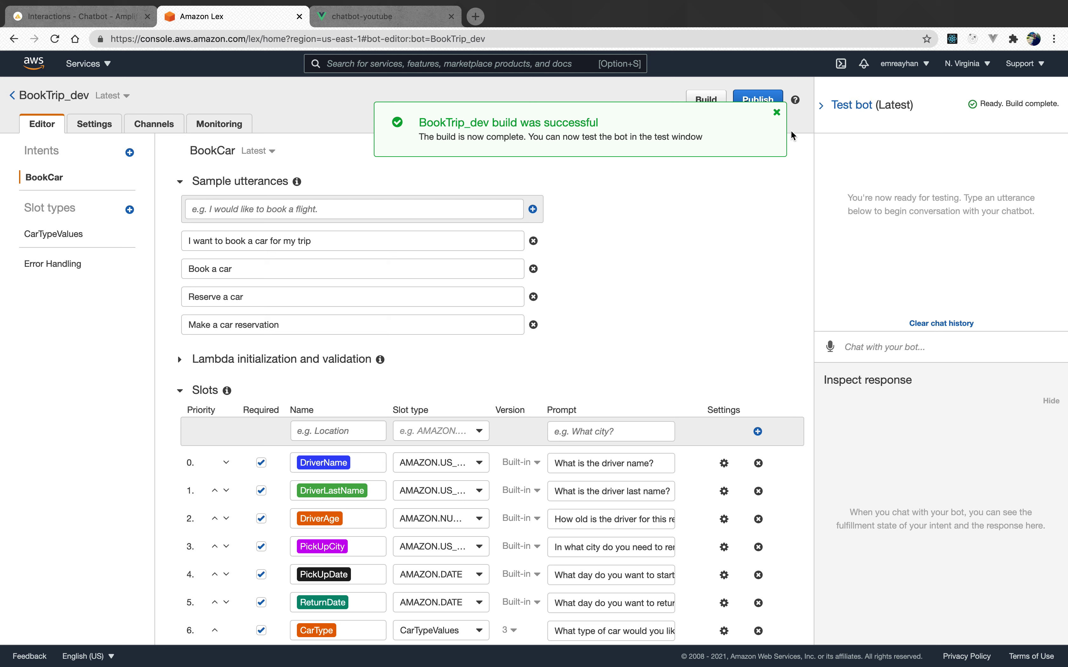
left_click(776, 113)
left_click(892, 343)
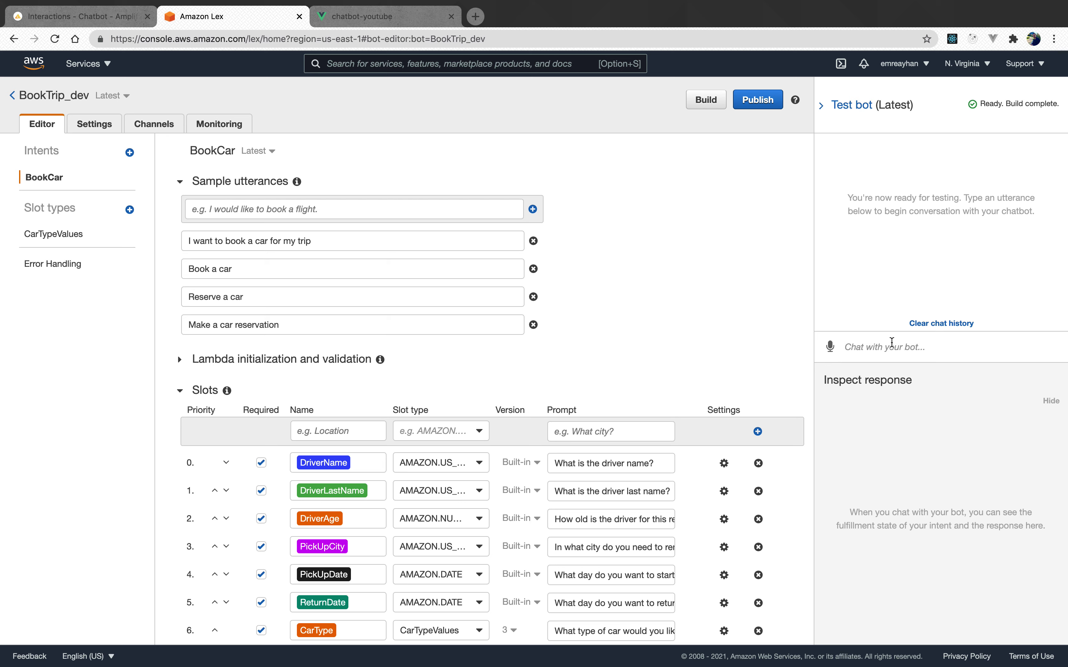
type("I want to book a car for my trip")
key("Return")
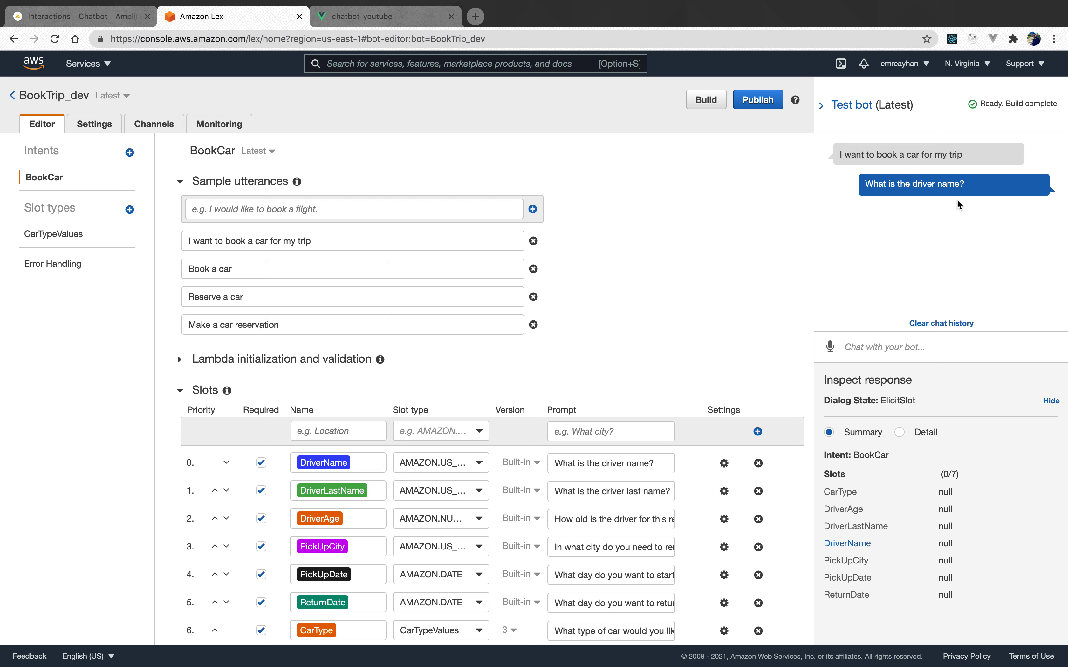
Answer the test bot's driver questions with the driver's first name, last name and age 27
left_click(867, 345)
type("Emre")
key("Return")
type("Ayhan")
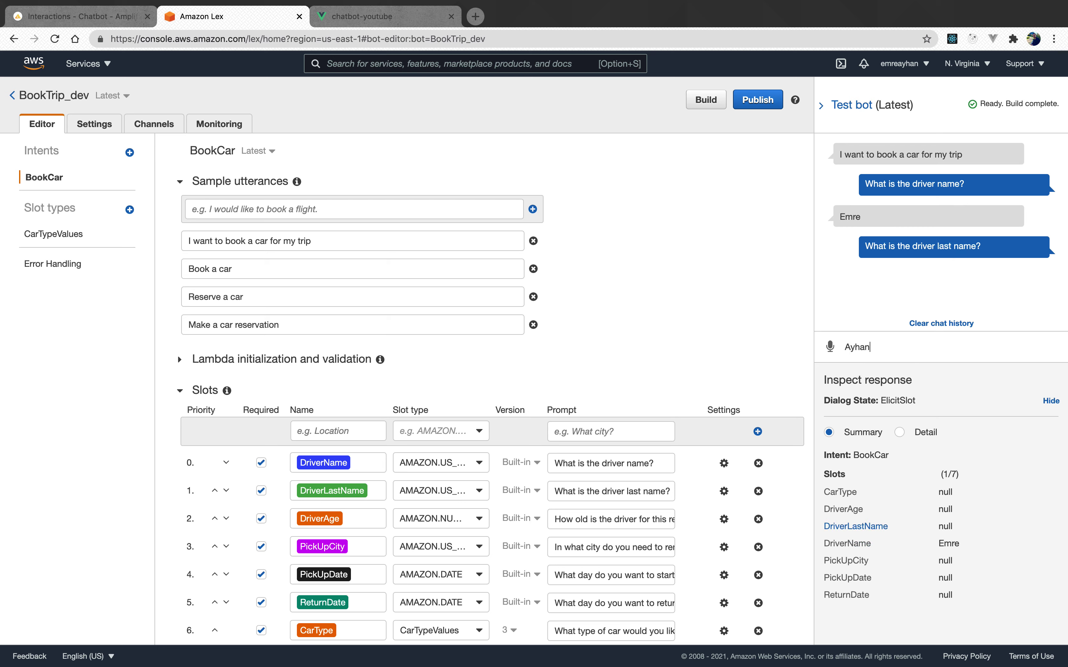
key("Return")
type("27")
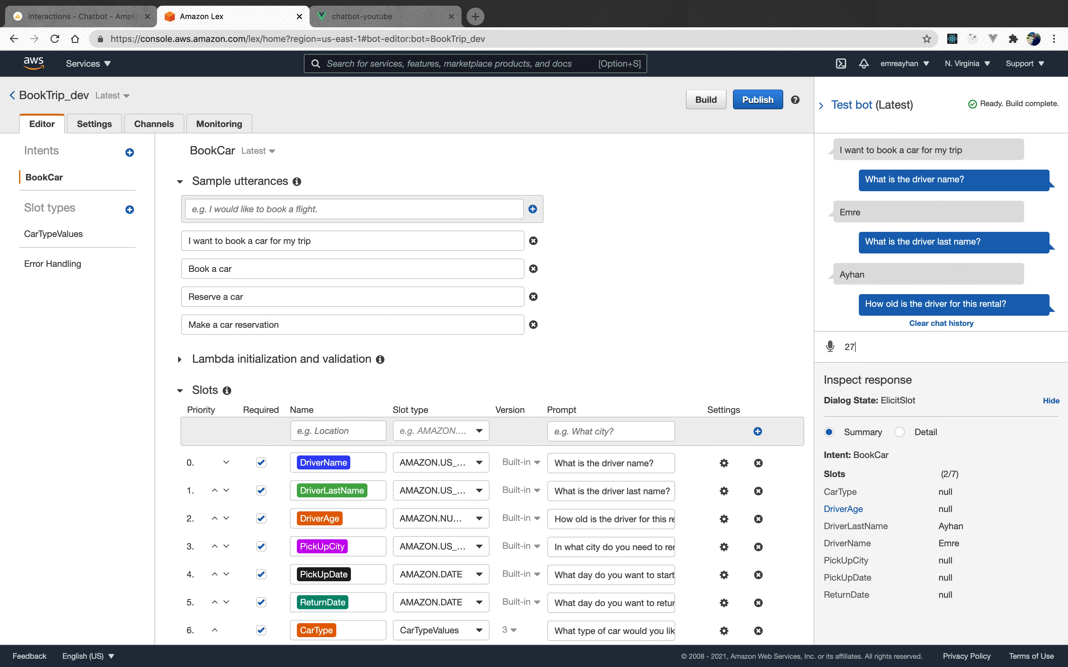
key("Return")
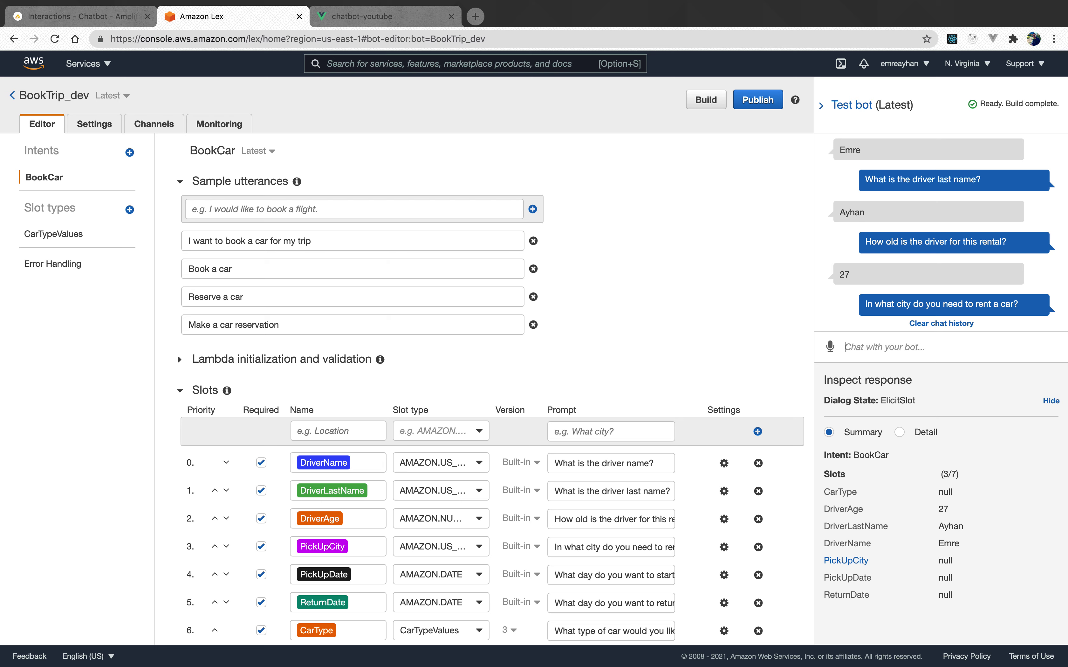
Give the test bot "New york" as the pick-up city and "3 days later" as the rental start date
type("New york")
key("Return")
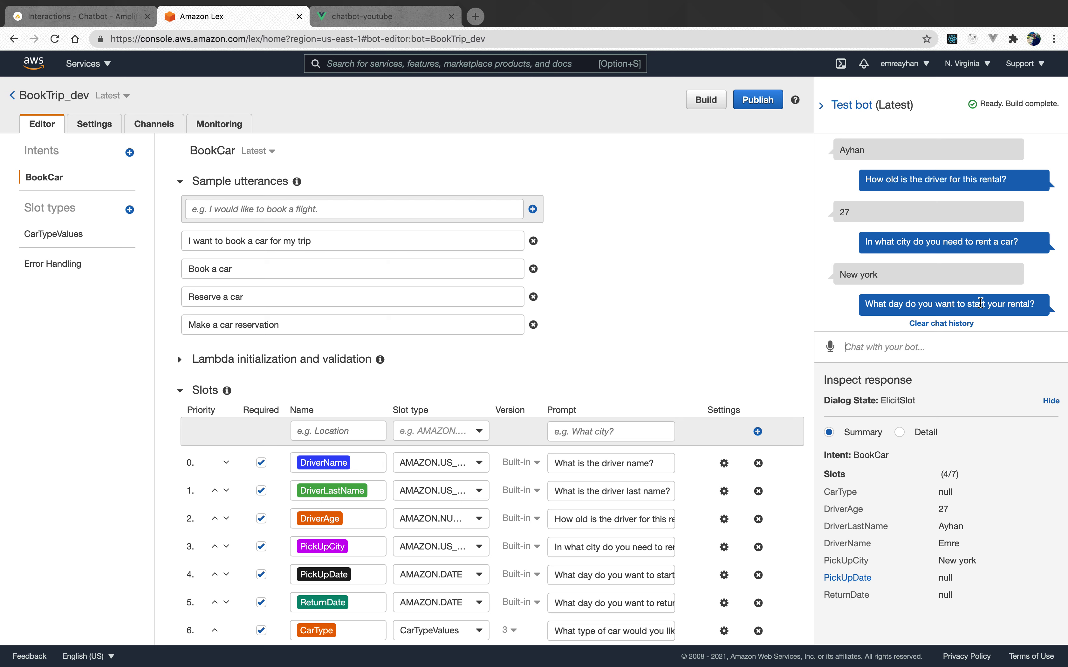
type("3 days later")
left_click_drag(843, 347, 898, 346)
left_click(899, 347)
key("Return")
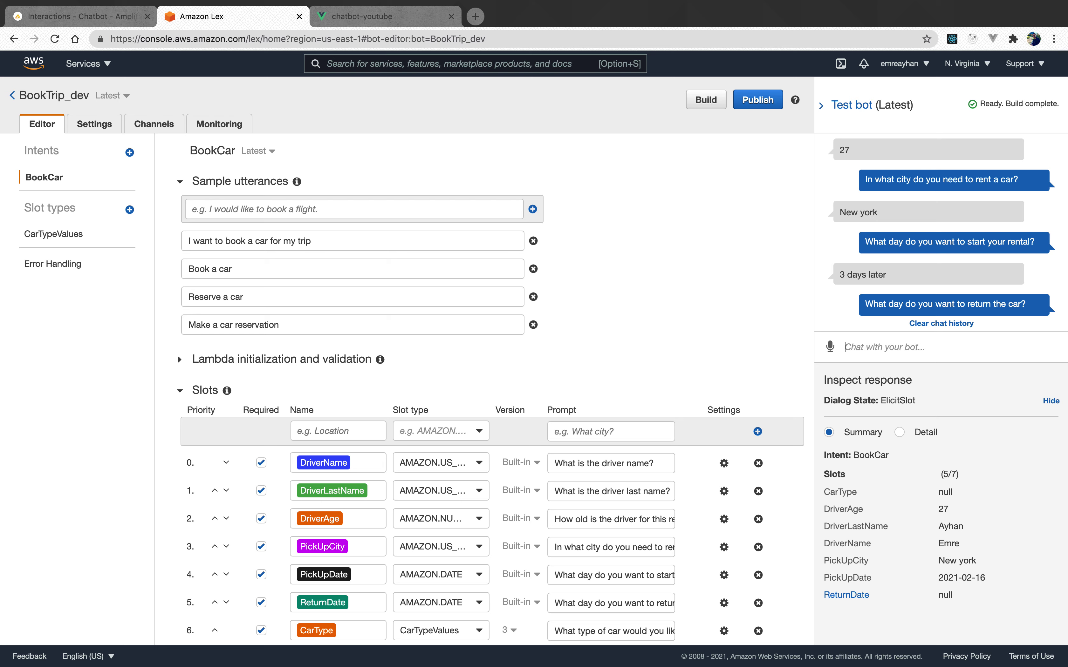
Answer the car return date question with "10 days later"
type("10 te")
key("BackSpace")
key("BackSpace")
type("da")
key("Return")
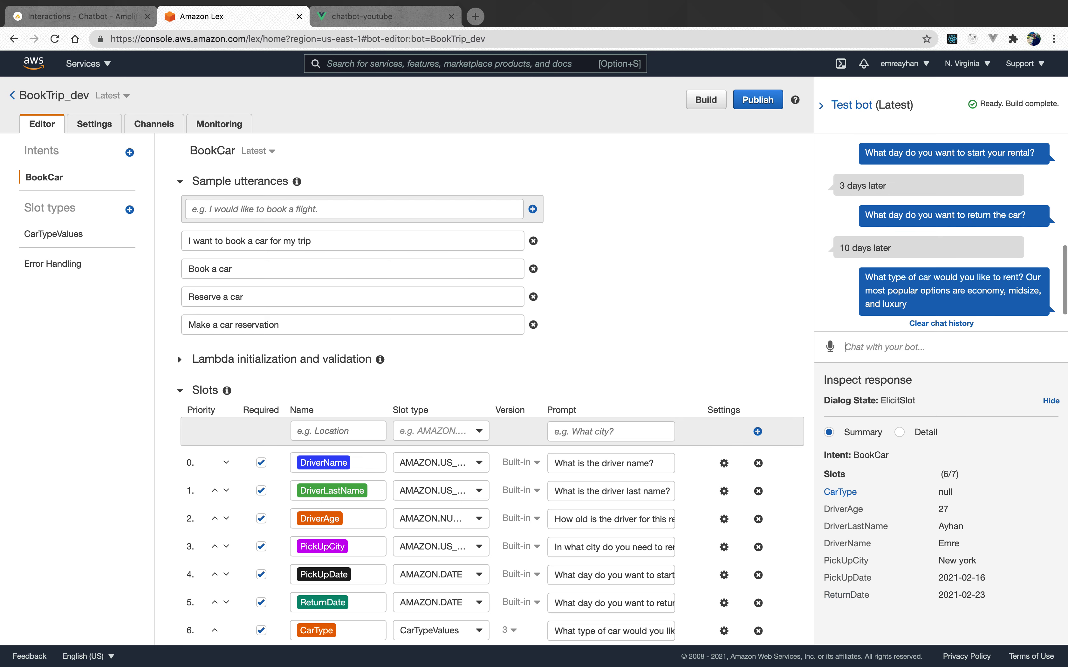
Choose "luxury" as the car type and confirm the reservation with "of course"
left_click(846, 346)
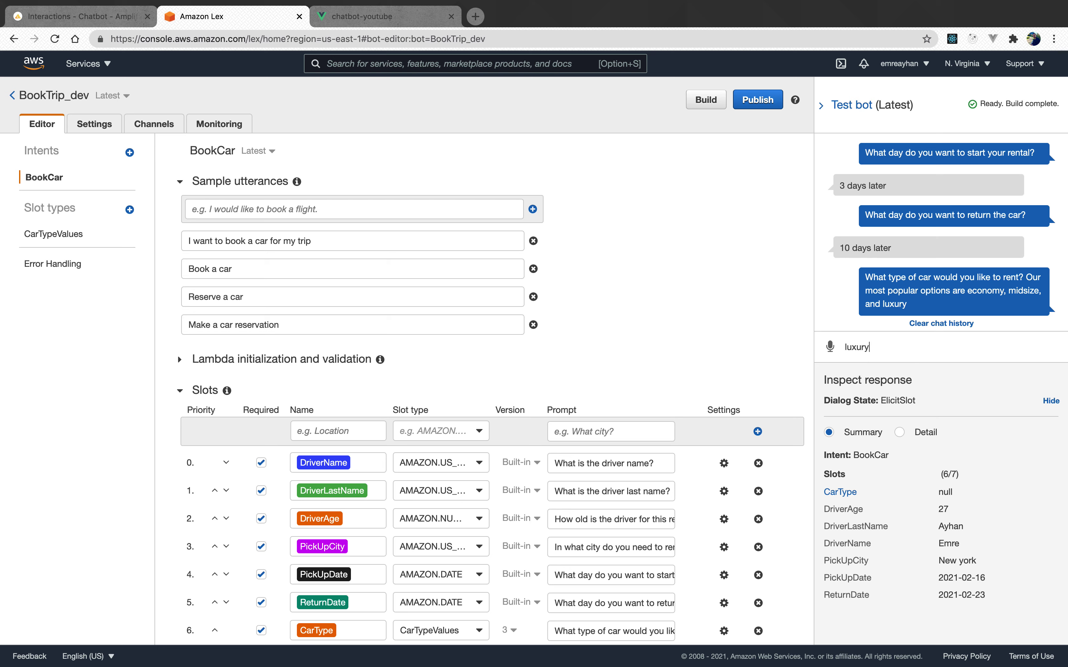
key("Return")
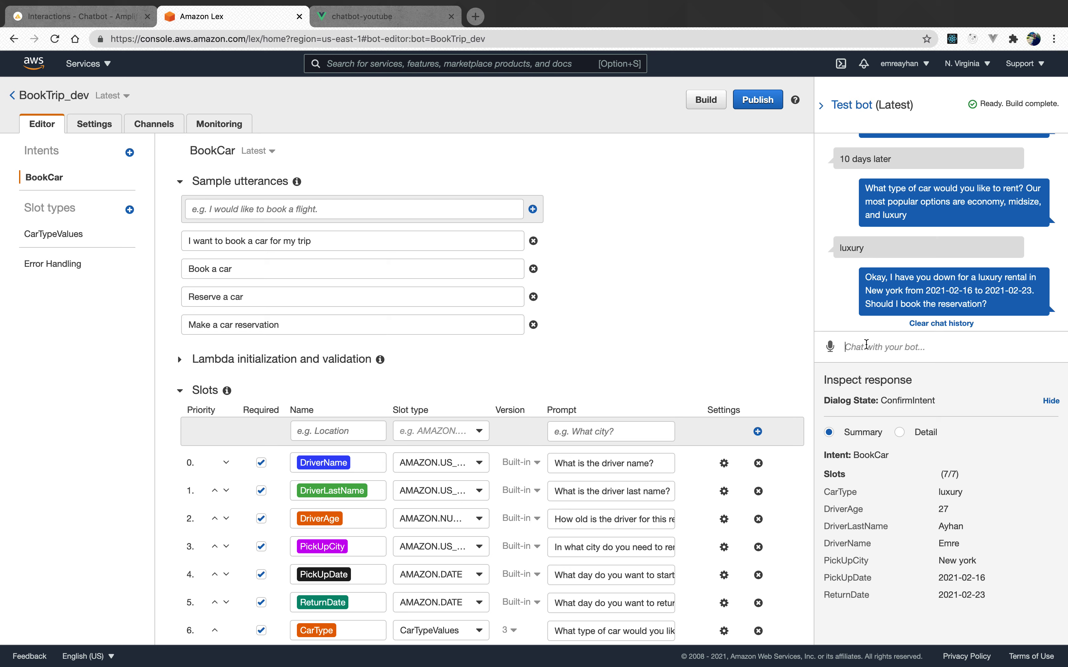
type("of course")
key("Return")
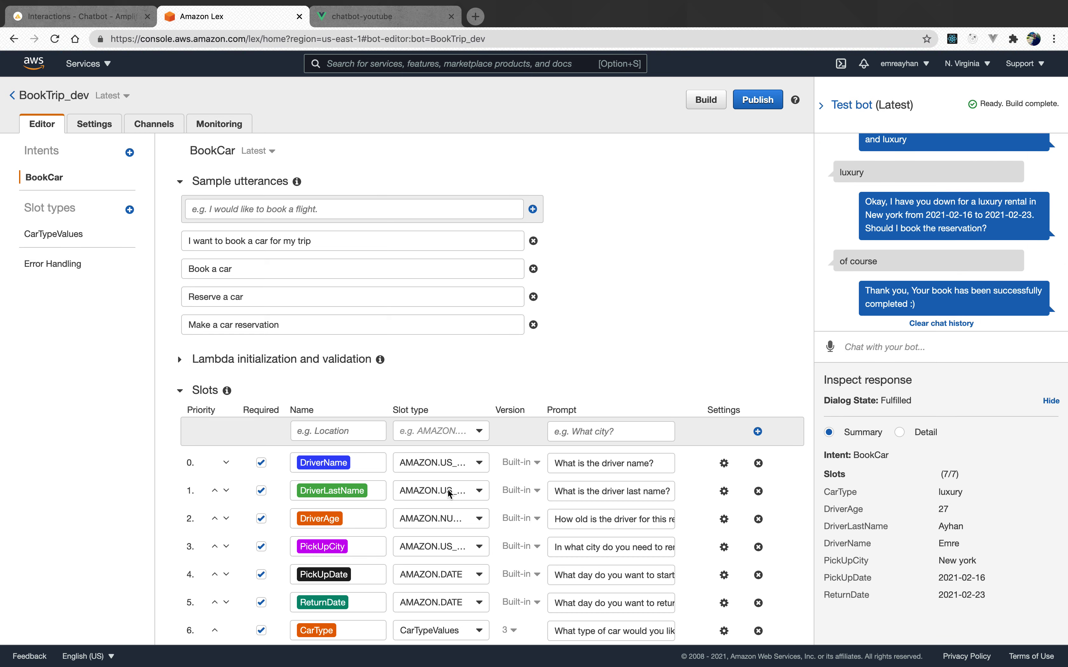
Compare the bot's final chat reply with the response message configured for the BookCar intent
scroll(449, 493, "down", 10)
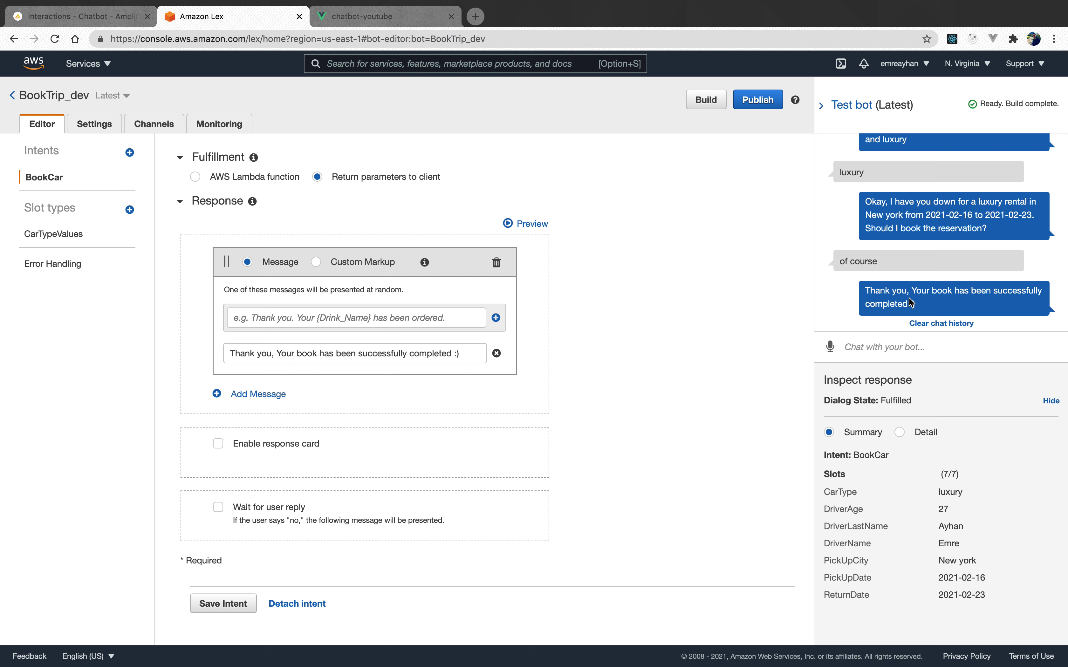
triple_click(890, 301)
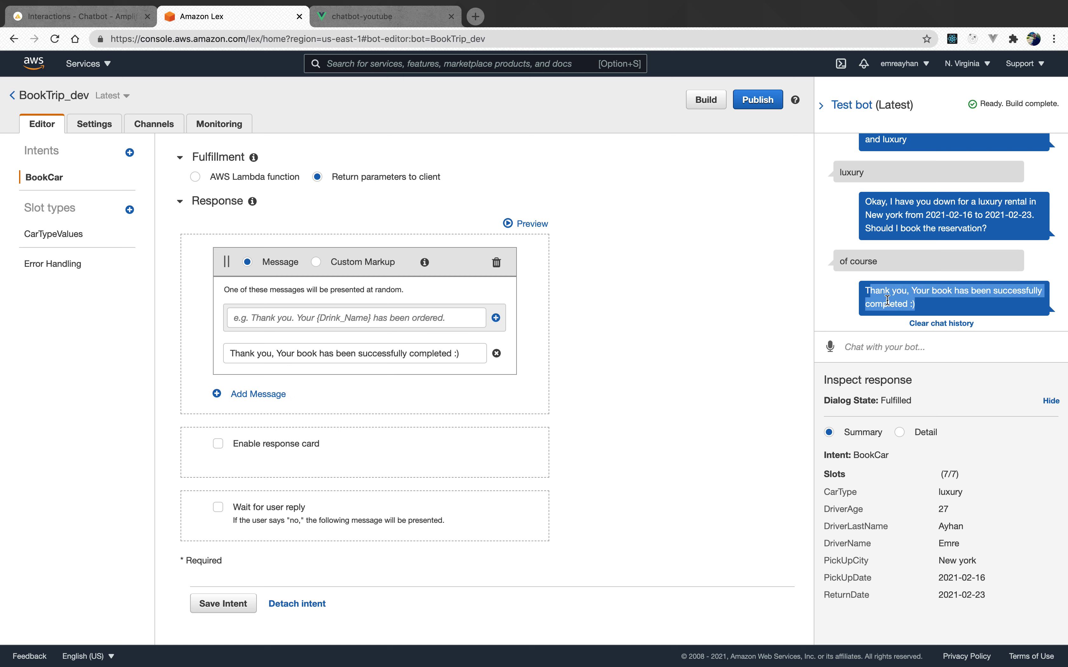
left_click(888, 300)
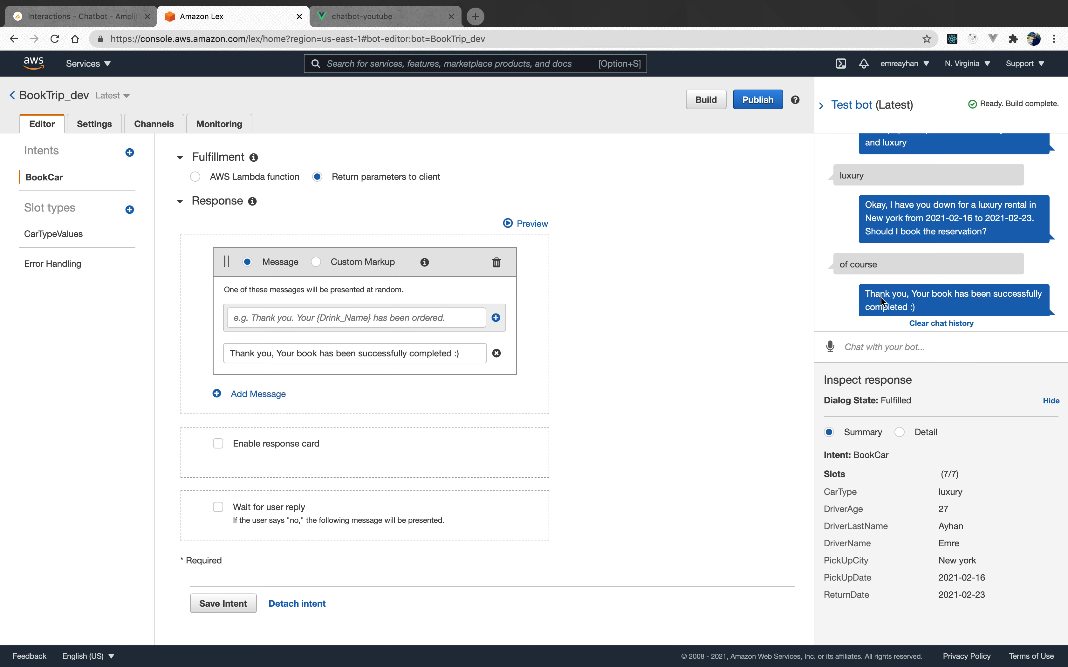
Review the test bot conversation from its start and check the locally running chatbot-youtube app
scroll(880, 298, "up", 15)
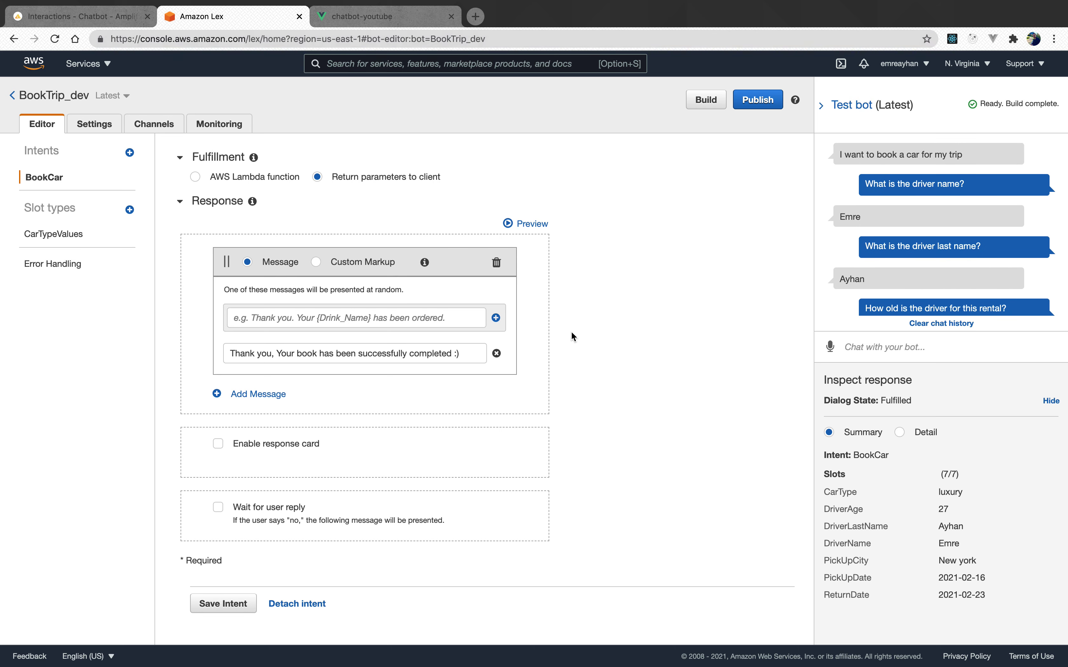
left_click(378, 21)
key("ctrl+Right")
key("ctrl+Left")
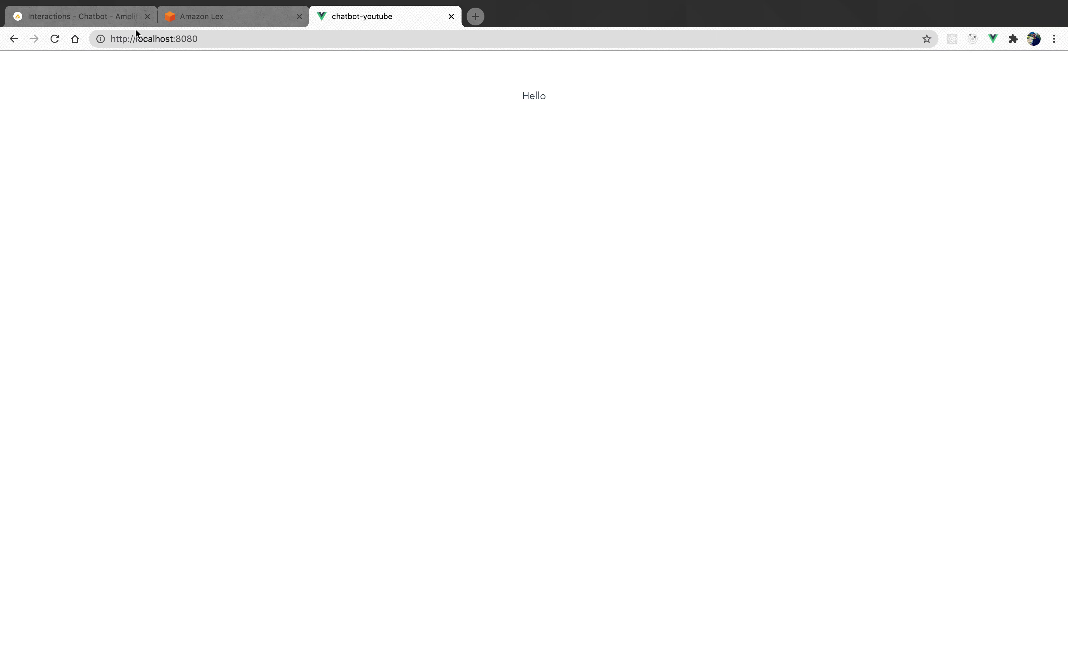
Copy the amplify-chatbot component snippet from the Amplify docs and paste it over the Hello text in App.vue
left_click(102, 18)
scroll(444, 293, "up", 5)
scroll(445, 293, "up", 15)
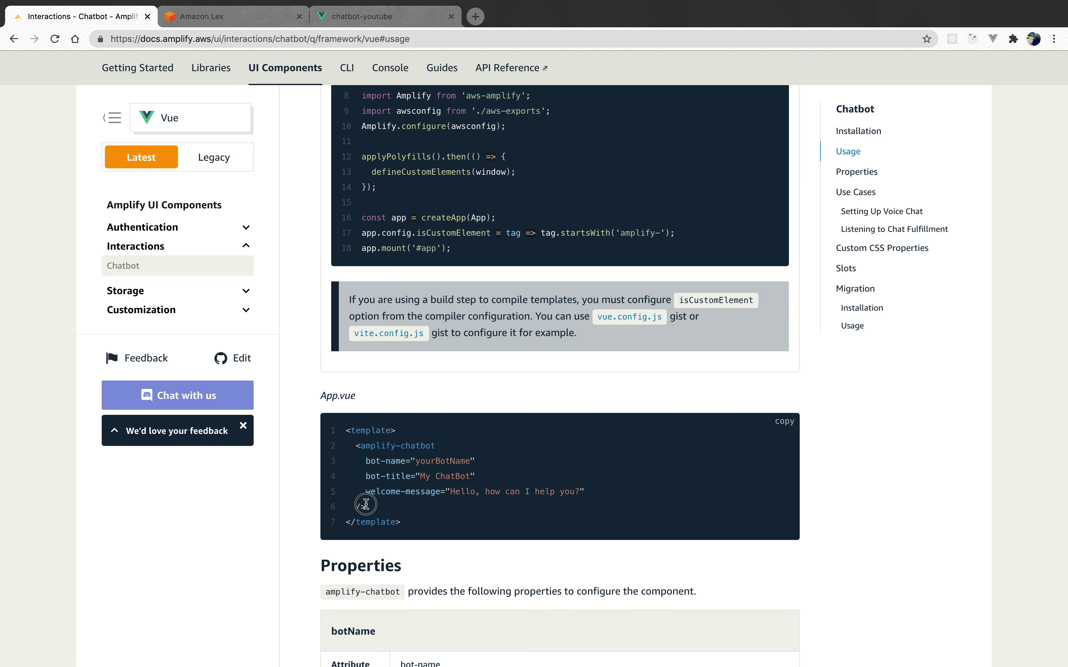
left_click_drag(366, 508, 354, 452)
key("super+c")
key("ctrl+Right")
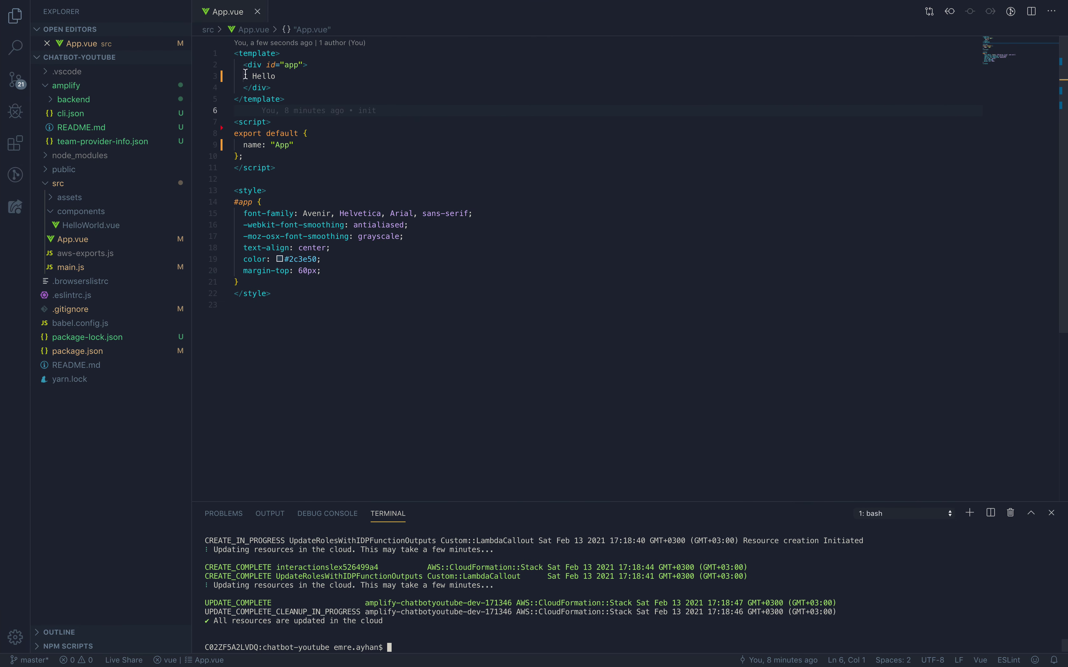
key("super+v")
left_click_drag(245, 75, 330, 110)
Check how the chatbot renders in the local Vue app and read the message banner above it
key("ctrl+Right")
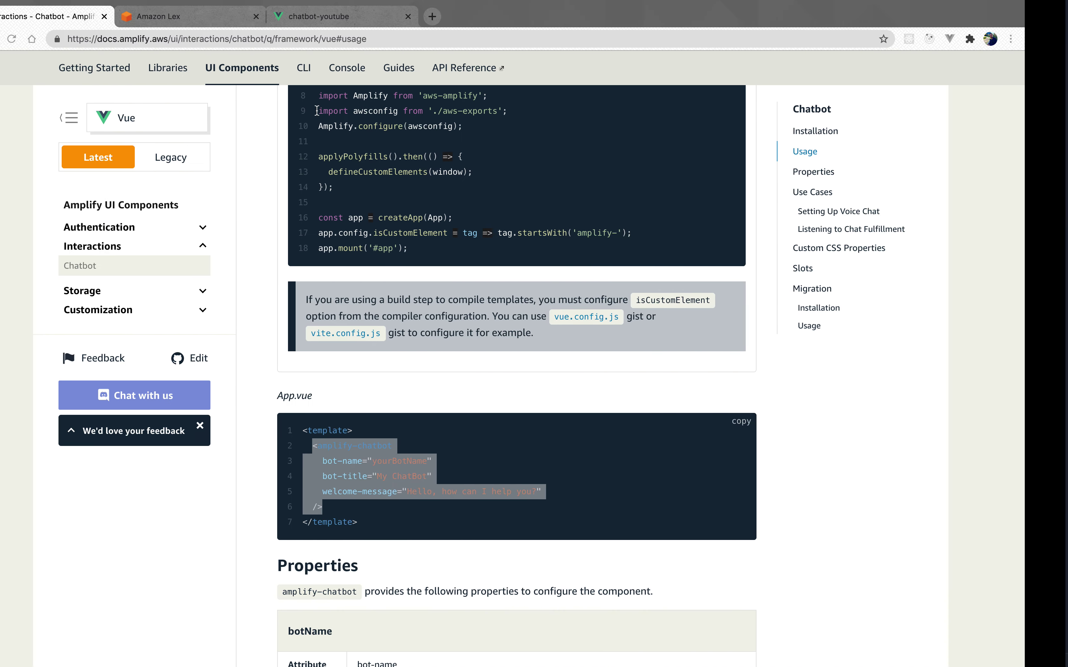
left_click(357, 18)
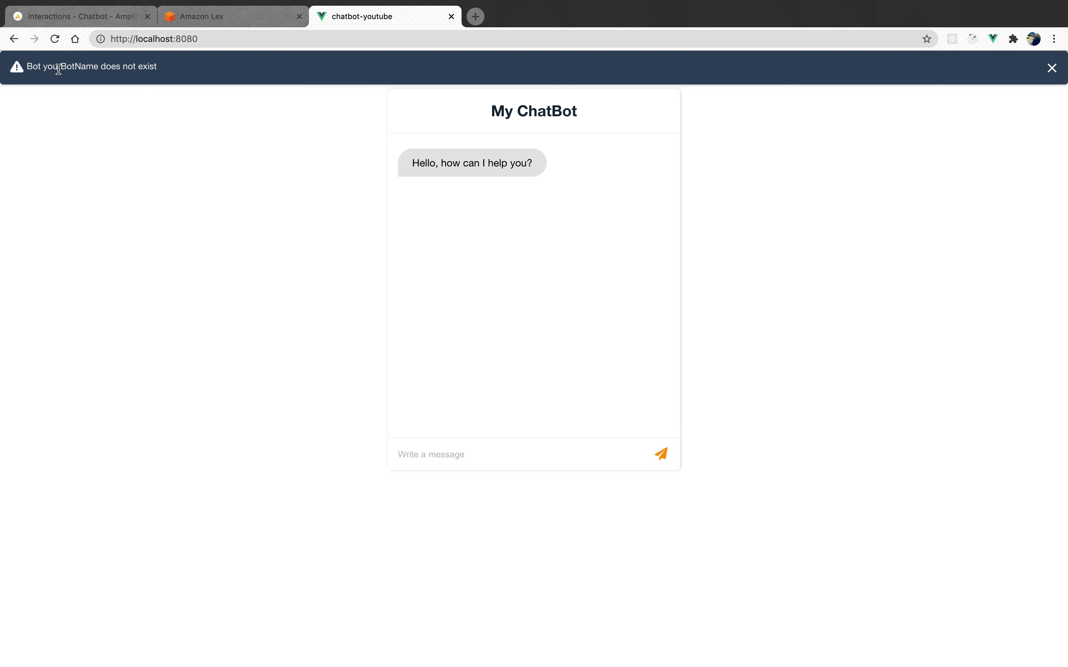
left_click_drag(25, 66, 34, 66)
left_click(160, 72)
Set the component's bot-name in App.vue to the Lex bot's name, "BookTrip_dev", and save the file
key("ctrl+Right")
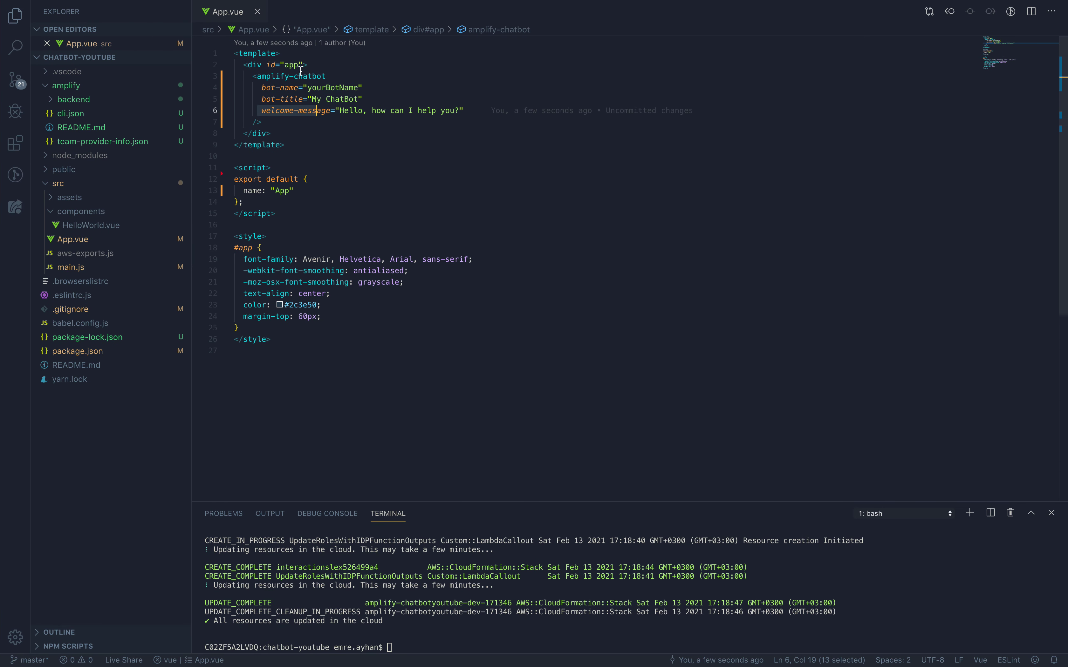
double_click(320, 88)
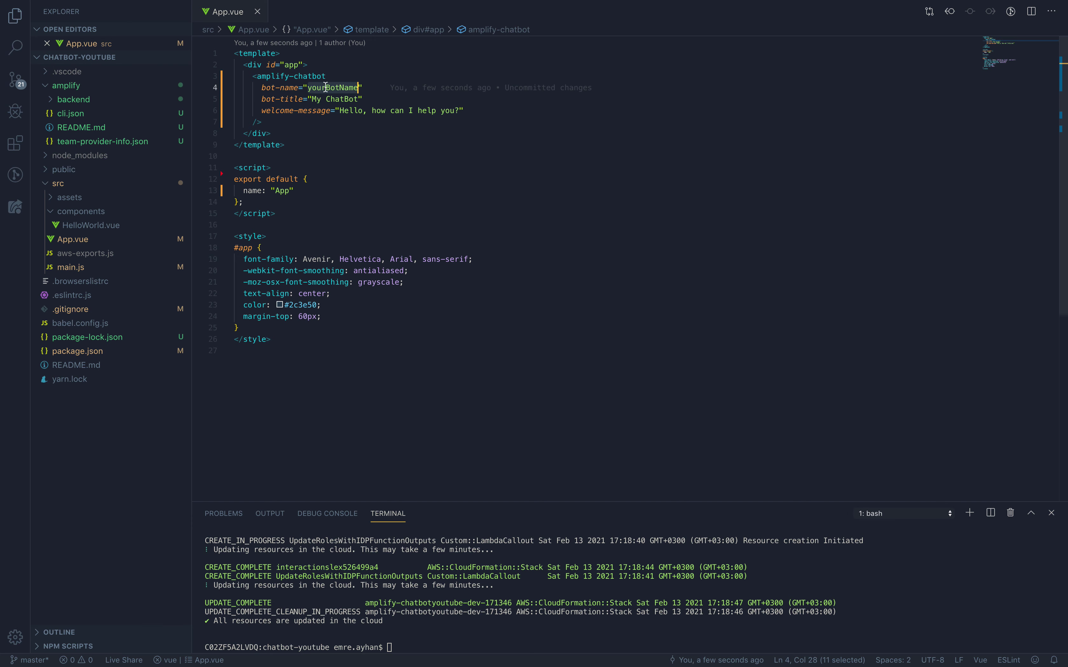
key("ctrl+Left")
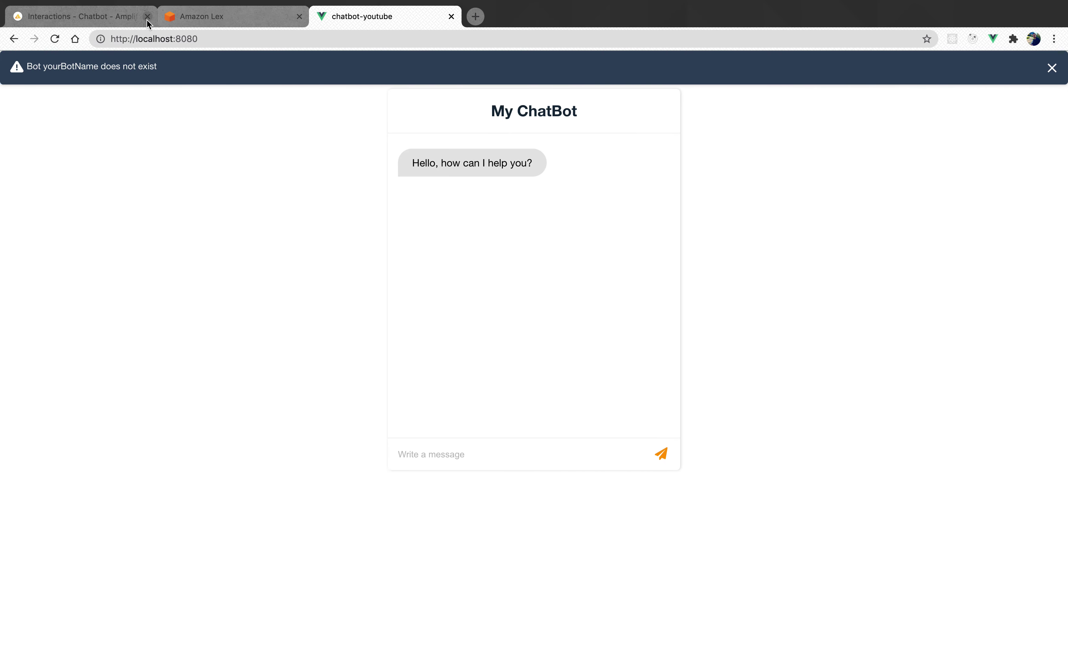
left_click(149, 22)
left_click(228, 18)
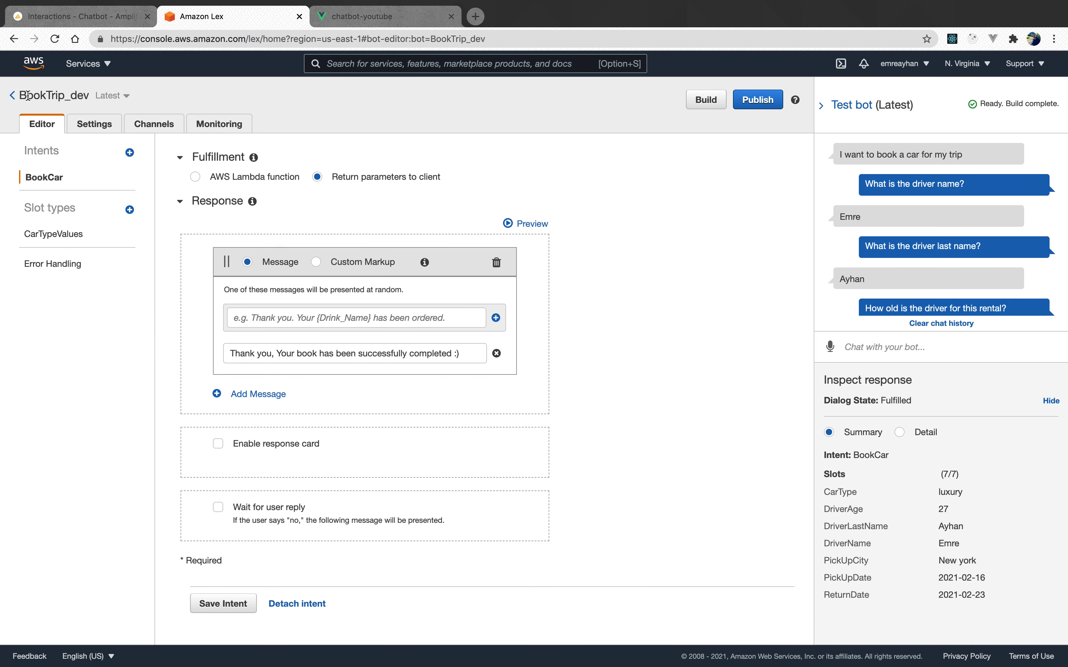
left_click_drag(83, 95, 23, 91)
key("ctrl+Right")
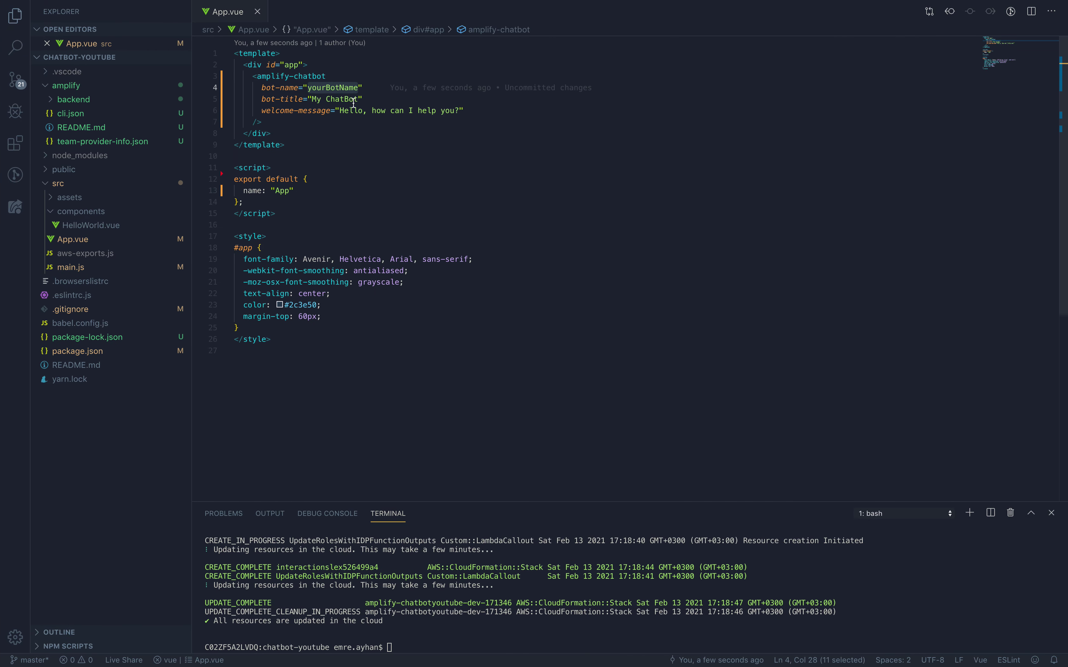
double_click(334, 91)
type("BookTrip_dev")
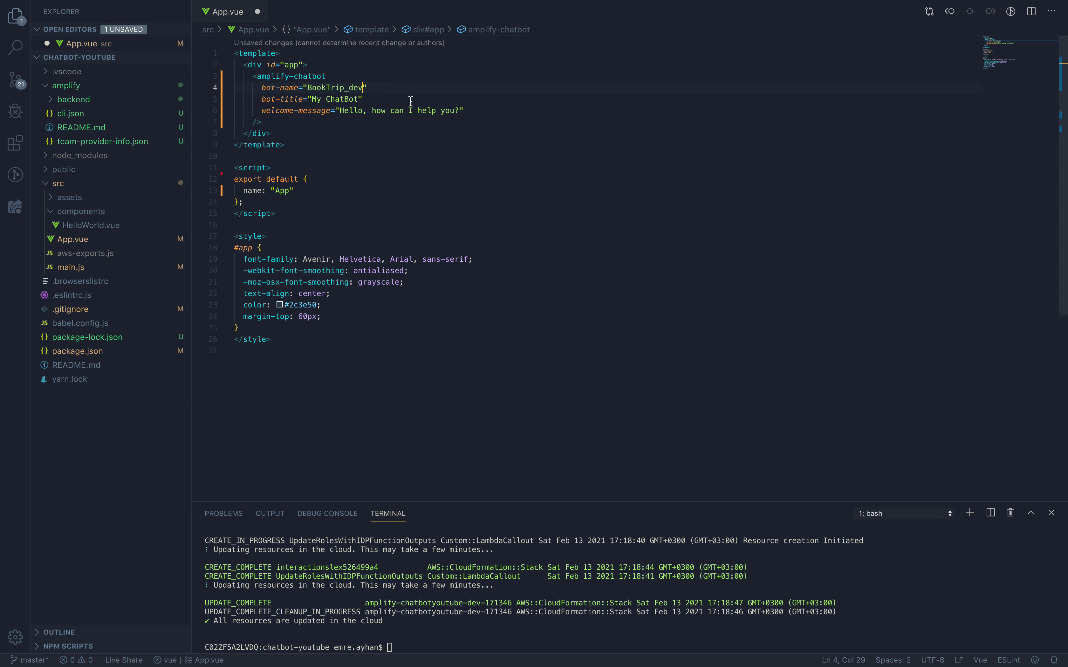
key("super+s")
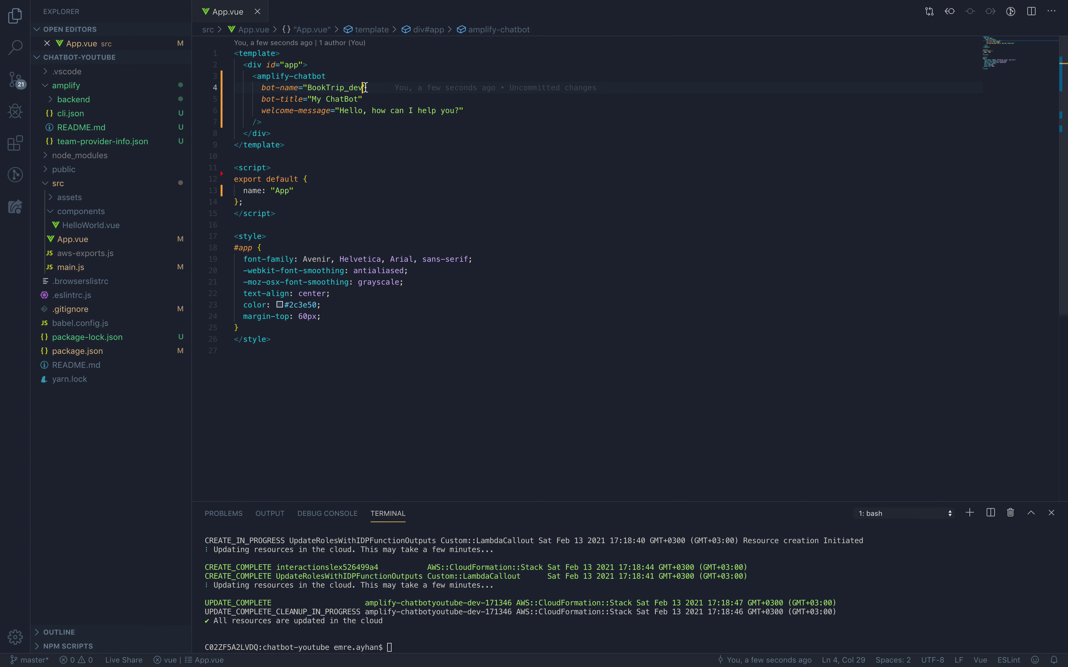
Reload the local Vue app and examine the chatbot's header title
key("ctrl+Left")
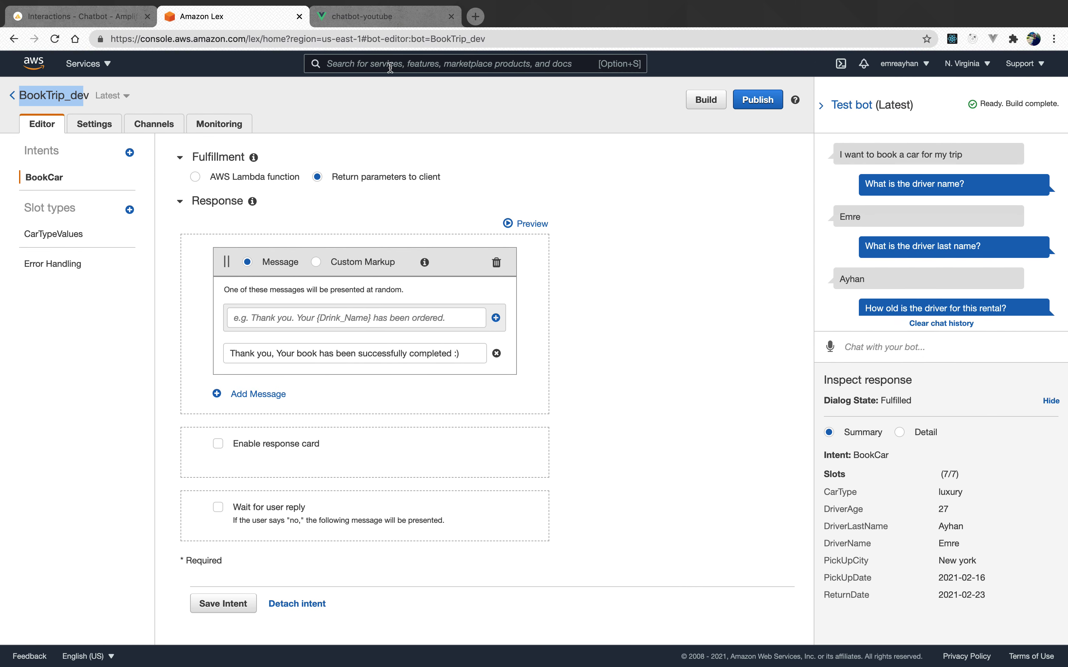
left_click(388, 26)
key("ctrl+Right")
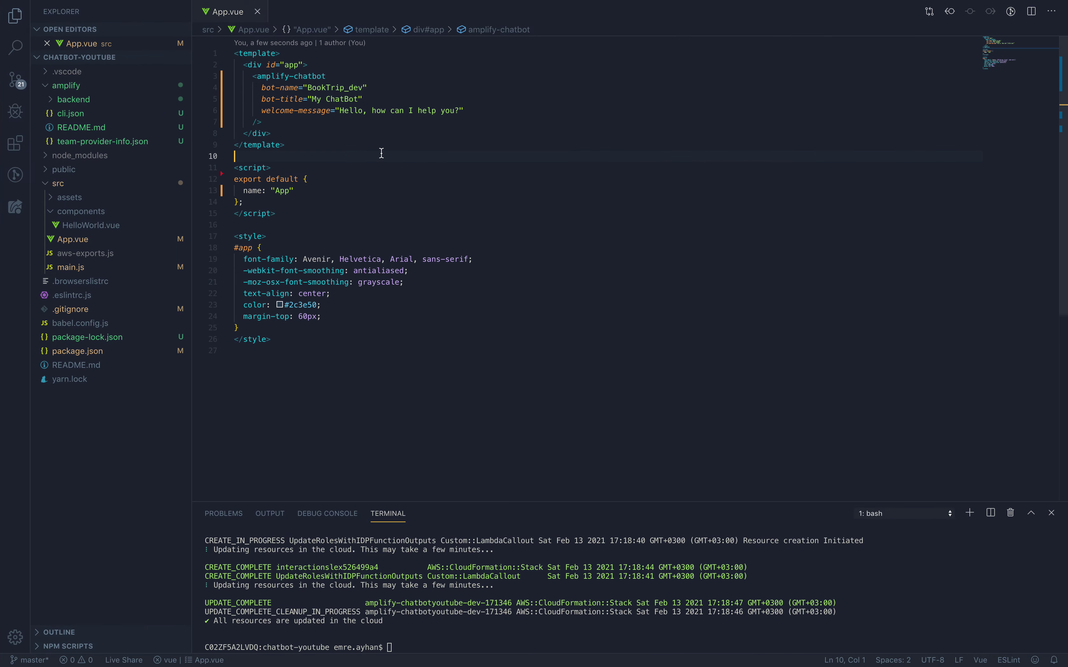
key("ctrl+Left")
left_click(54, 39)
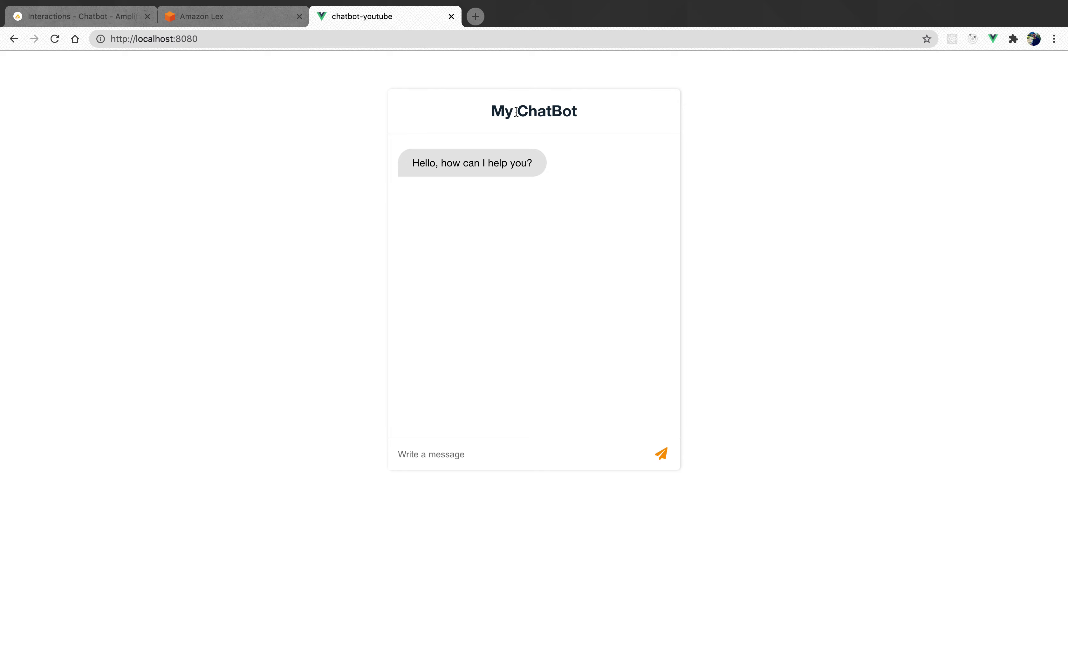
left_click_drag(485, 118, 605, 120)
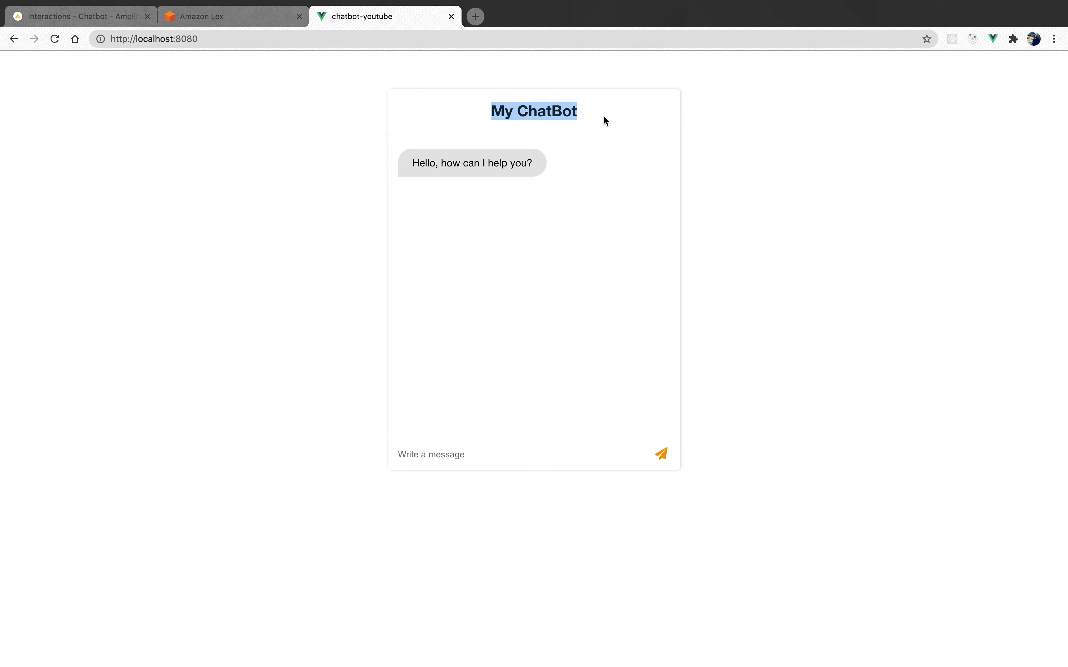
left_click(524, 112)
Set the component's bot-title in App.vue to "EA" and save the file
key("ctrl+Right")
left_click_drag(311, 99, 358, 98)
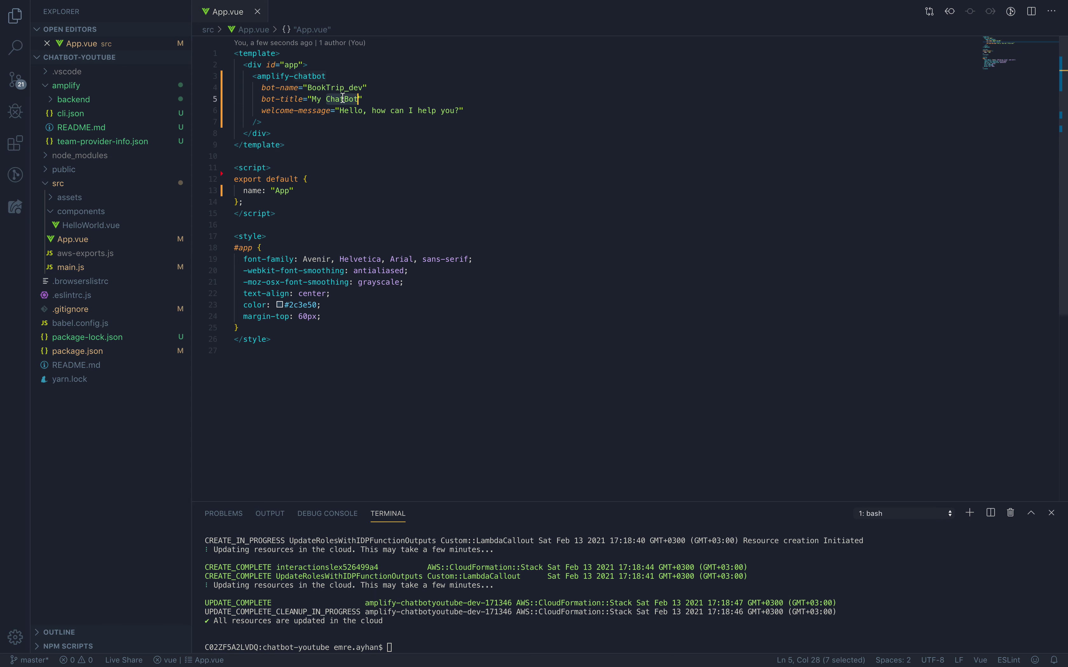
key("BackSpace")
type("EA")
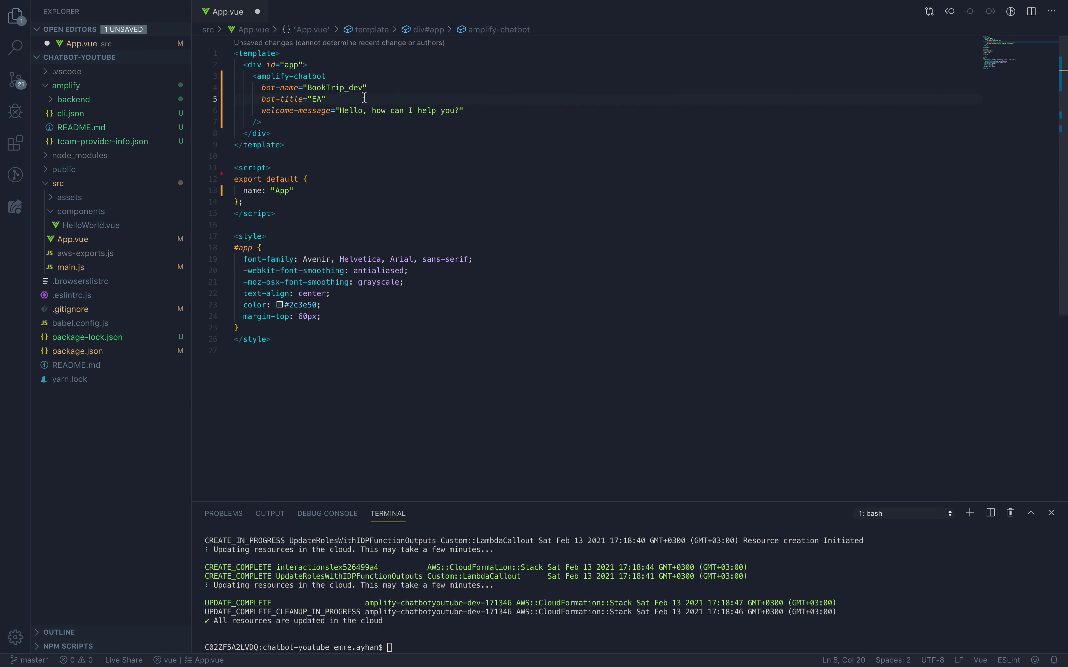
left_click(348, 88)
key("ctrl+s")
left_click(326, 99)
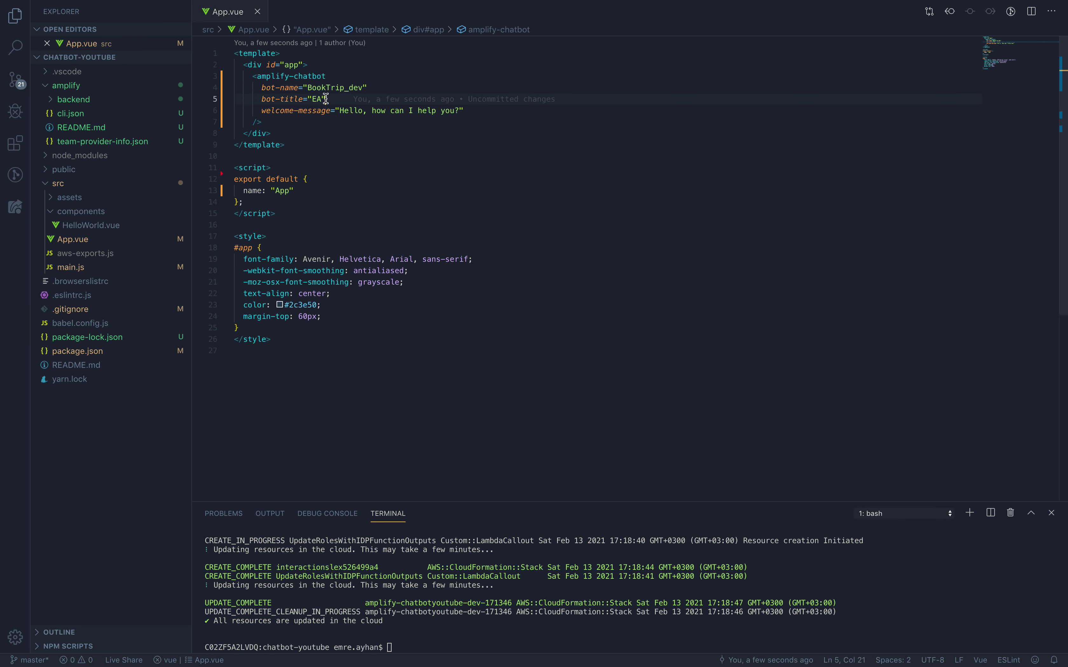
Check the chatbot's title and welcome message in the local Vue app
key("ctrl+Left")
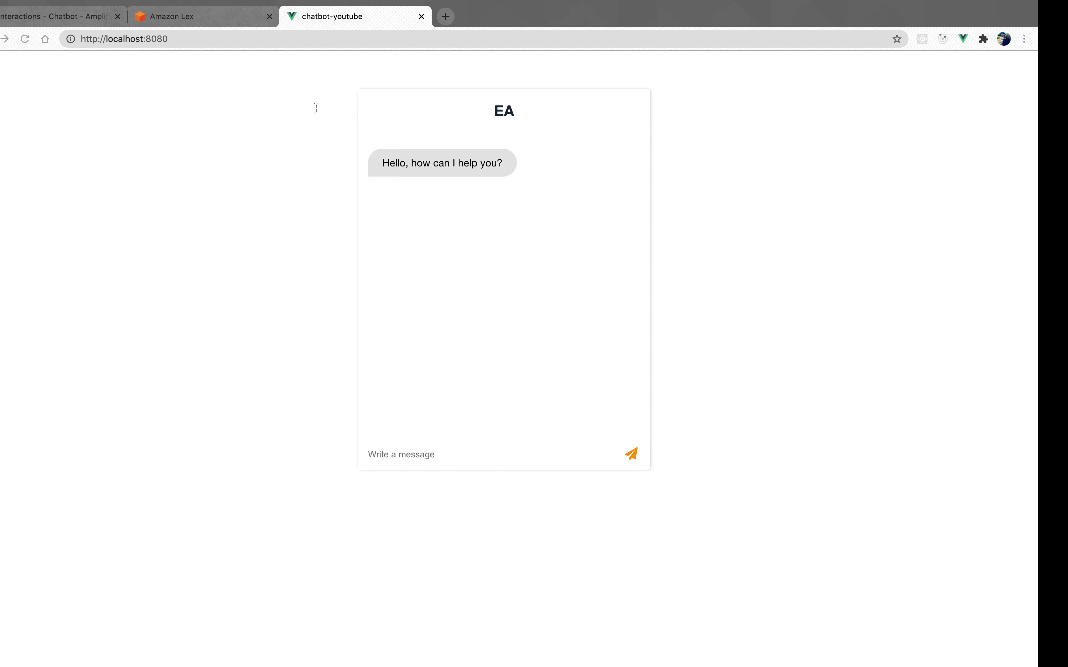
left_click_drag(527, 107, 572, 109)
left_click(572, 111)
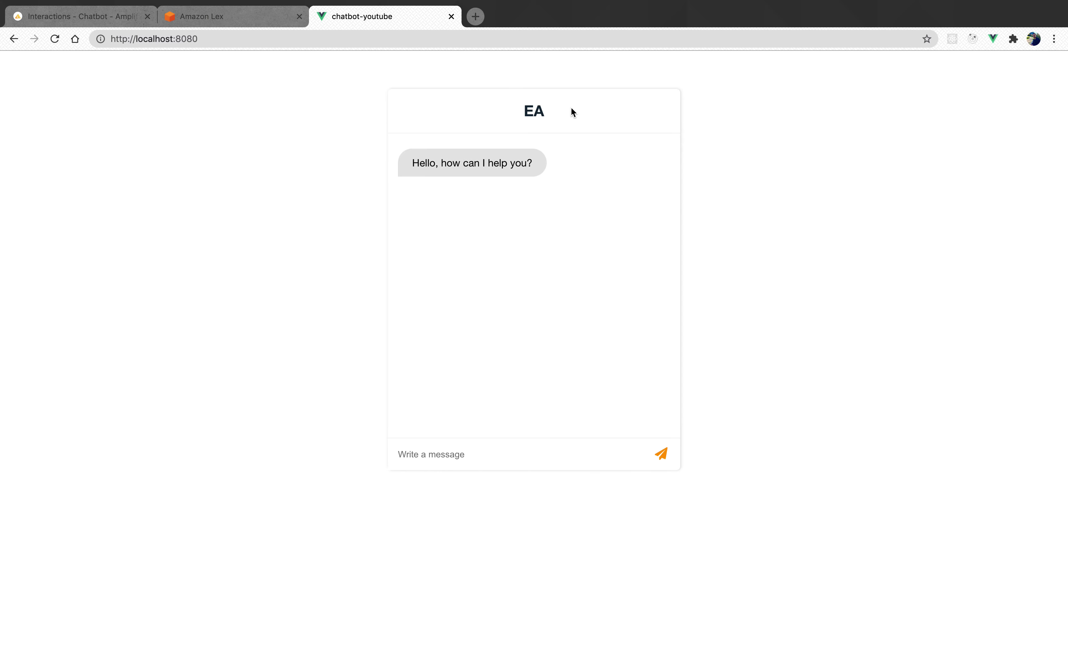
left_click_drag(422, 165, 522, 165)
Insert the user's first name after "Hello" in the welcome-message, drop the comma after "Hello", and save App.vue
key("ctrl+Right")
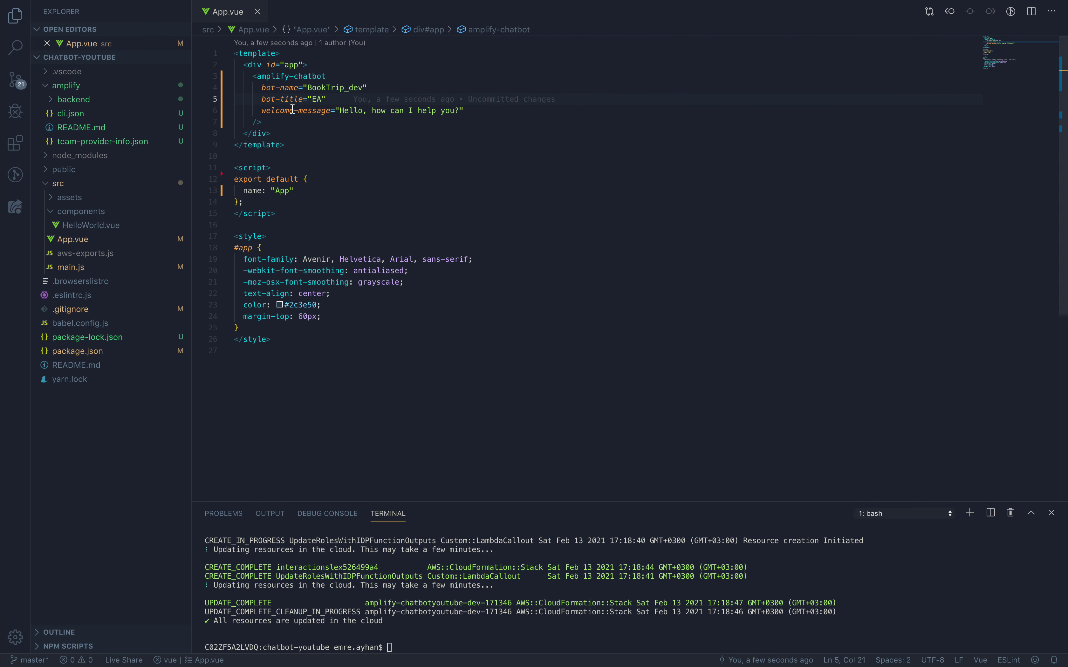
left_click(367, 111)
type("Emre")
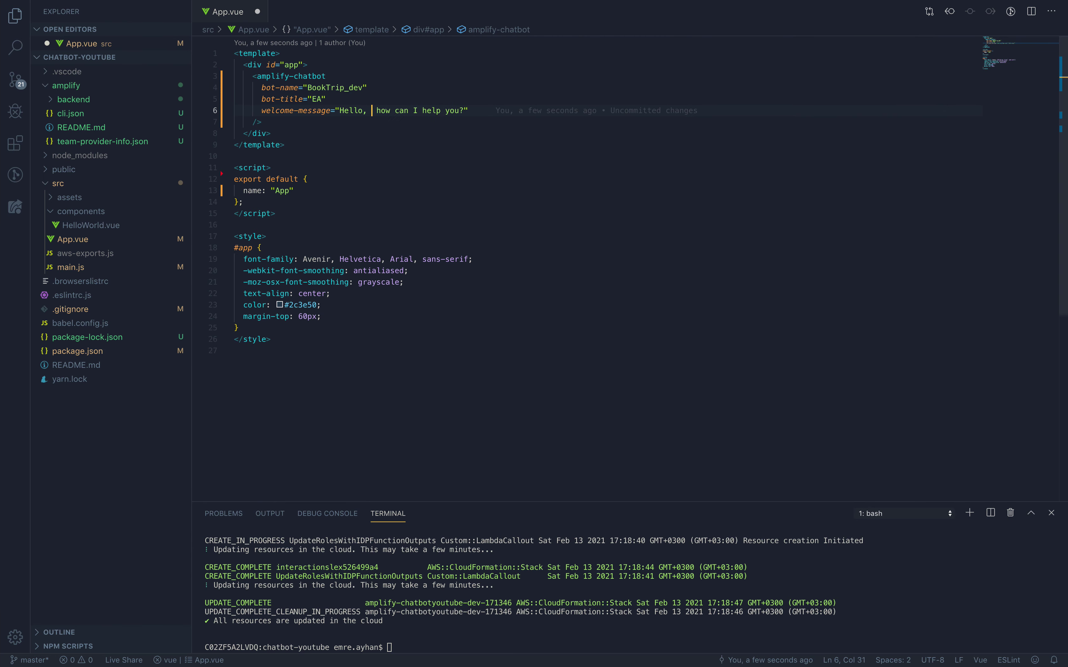
key("BackSpace")
key("BackSpace")
key("BackSpace")
key("BackSpace")
key("BackSpace")
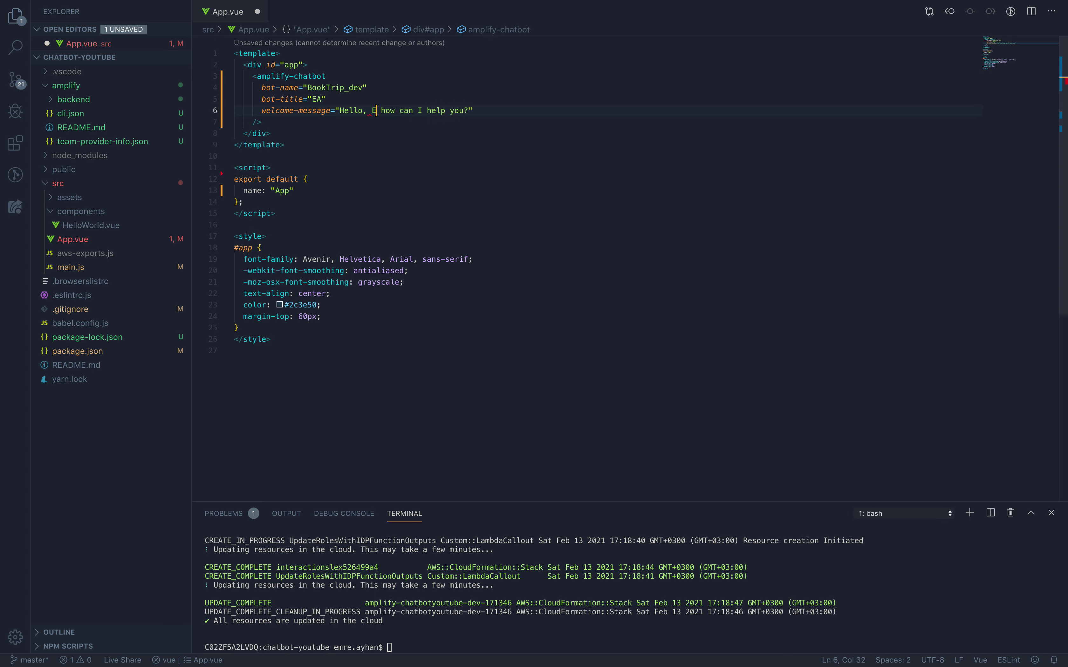
type("Emre")
key("super+s")
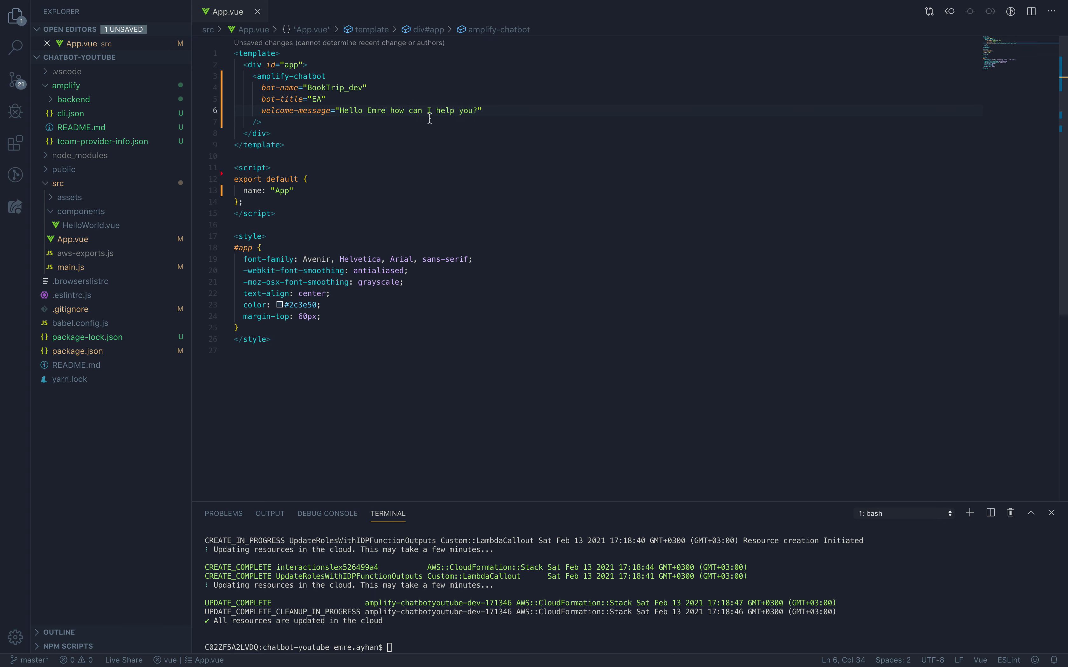
Add a comma directly after the first name in the welcome-message, before "how can I help you?"
type(",")
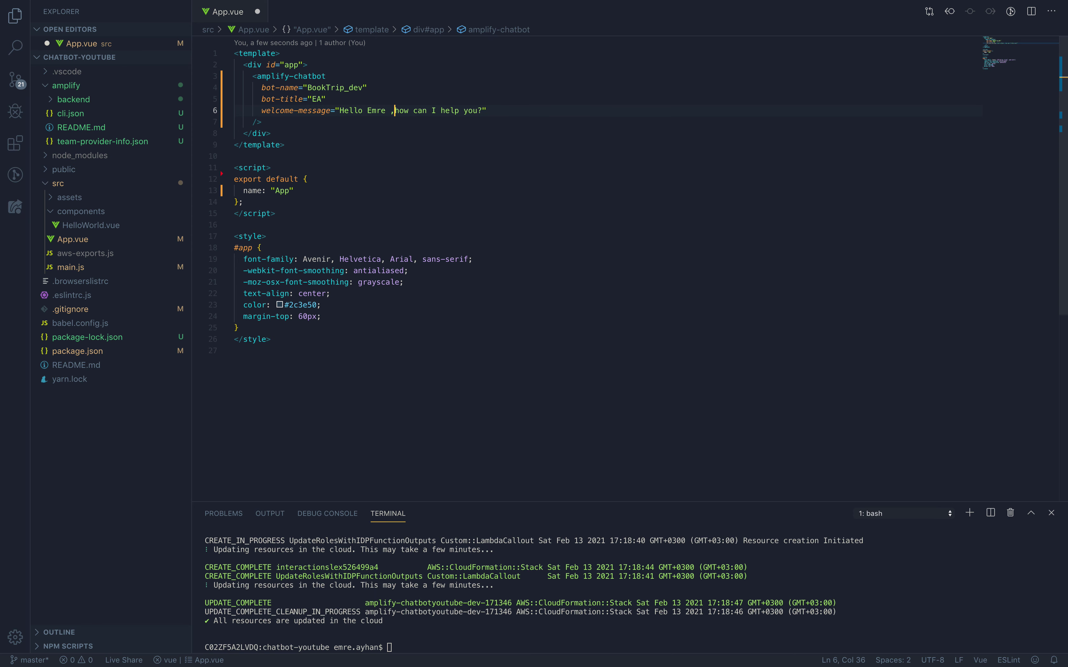
left_click(461, 149)
left_click(392, 116)
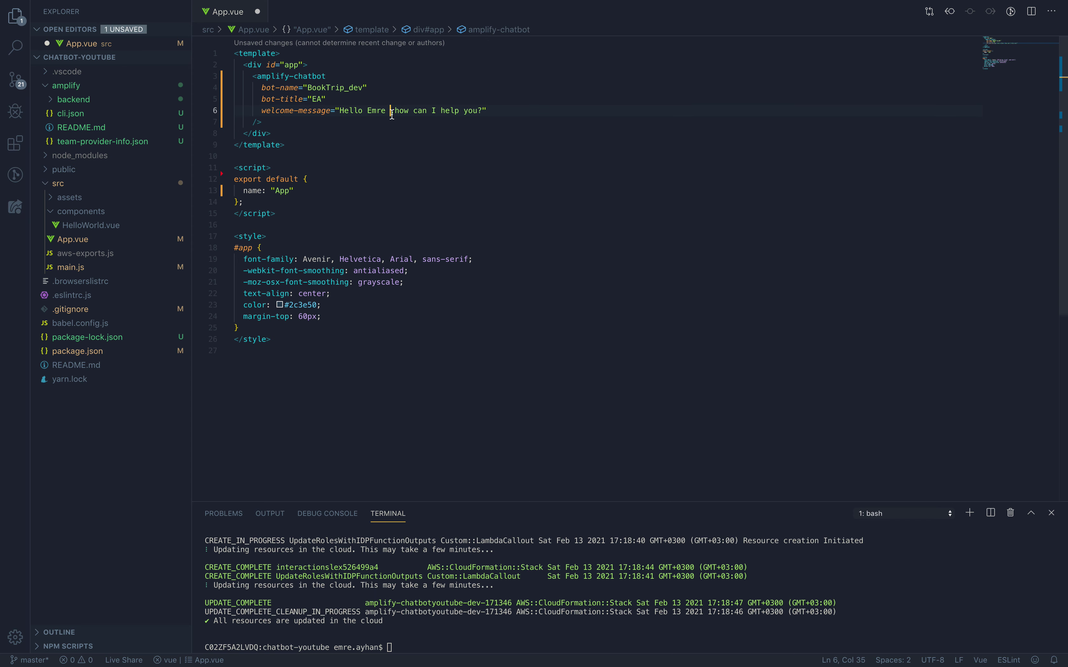
key("BackSpace")
key("BackSpace")
type(",")
Try a ${username} placeholder in place of the first name in the welcome-message
double_click(380, 110)
type("username}")
left_click(366, 110)
type("{")
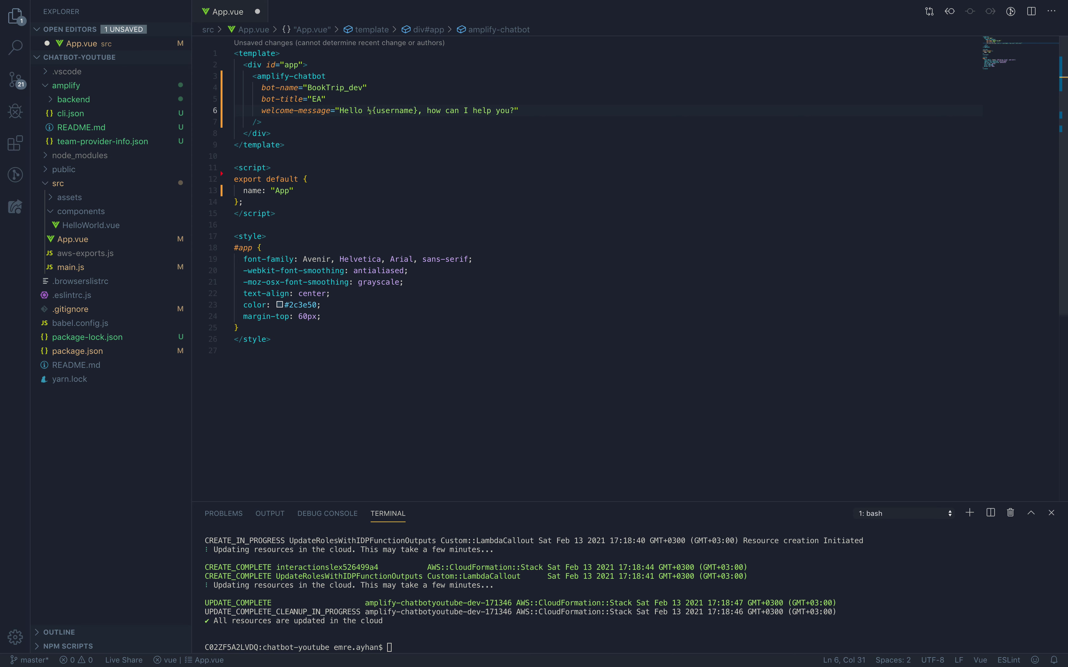
key("BackSpace")
type("#")
key("BackSpace")
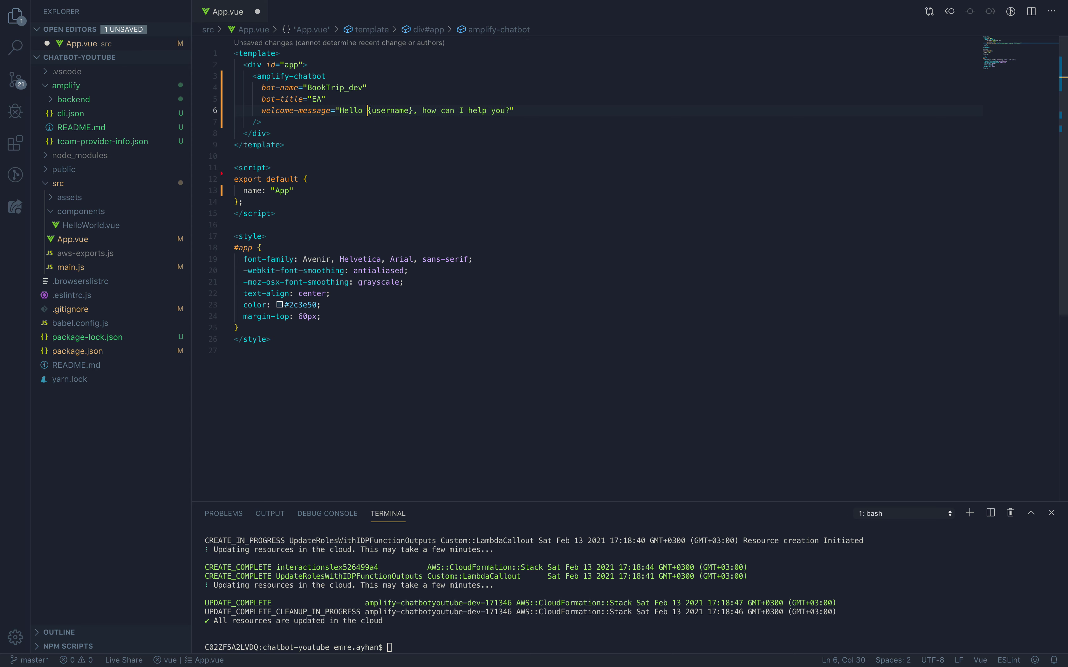
type("$")
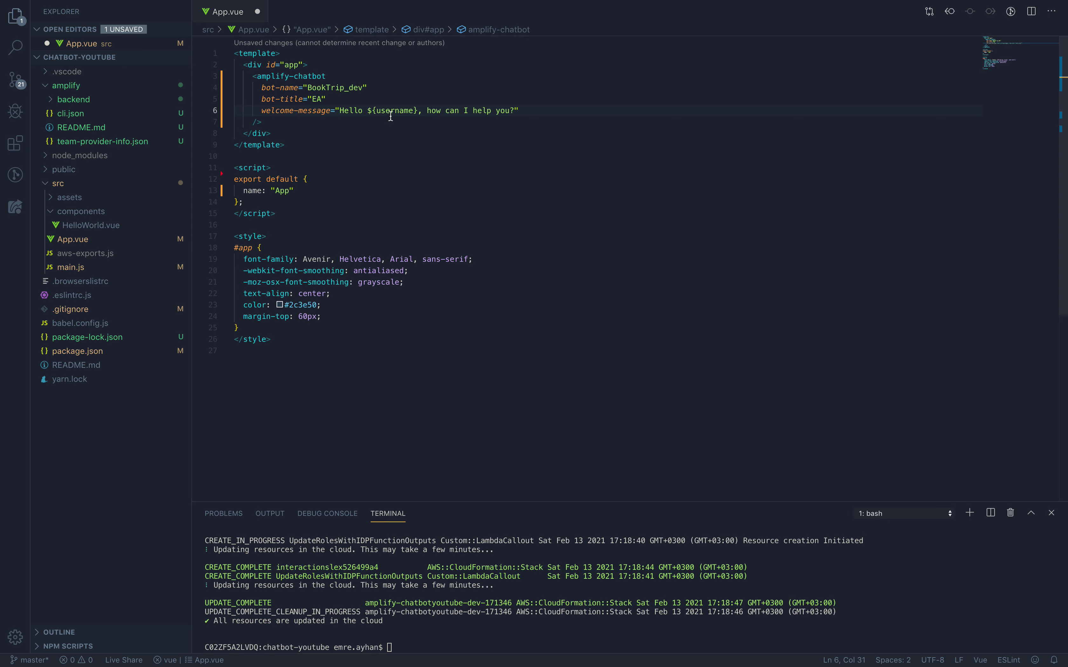
left_click_drag(417, 108, 367, 110)
type("Emre")
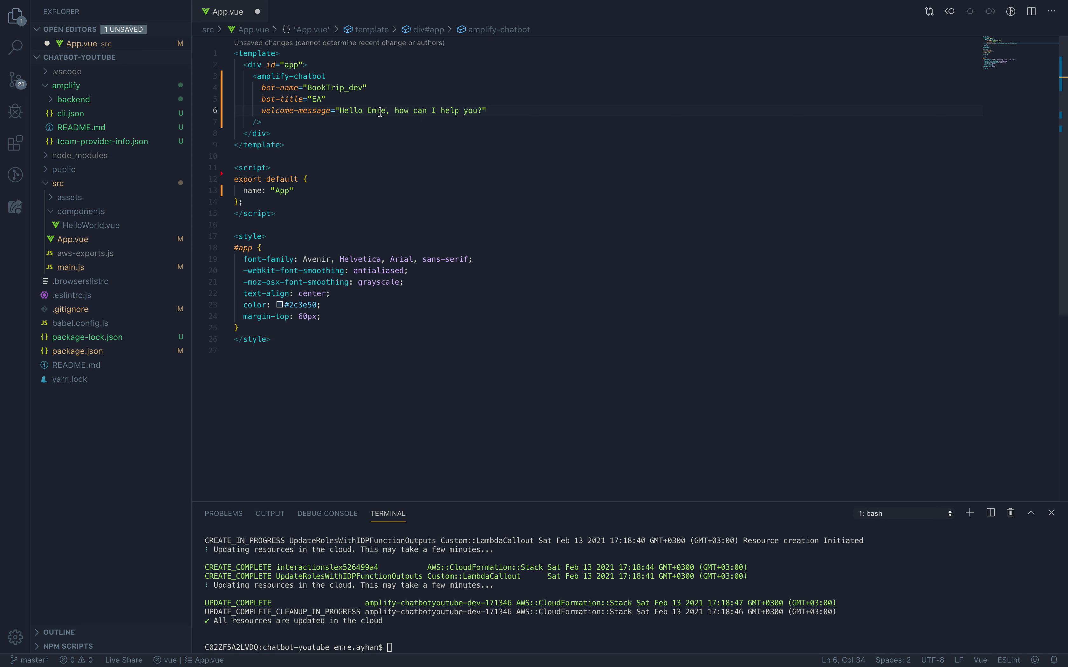
Save App.vue and reload the local Vue app to check the personalized greeting
left_click(436, 125)
key("super+s")
key("super+Tab")
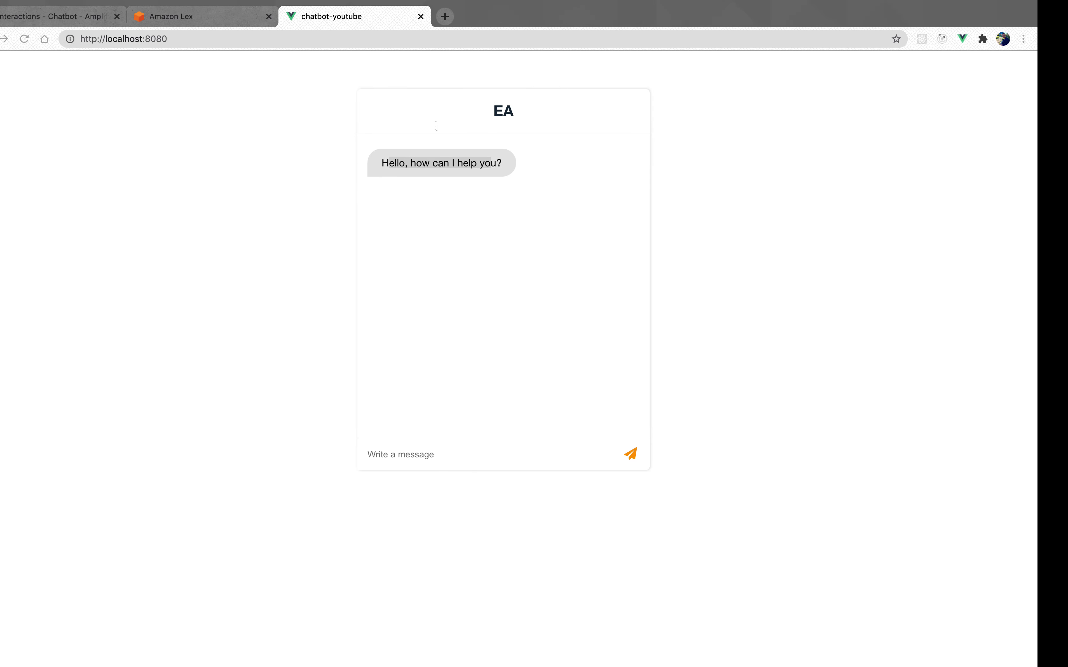
left_click(435, 196)
left_click(54, 39)
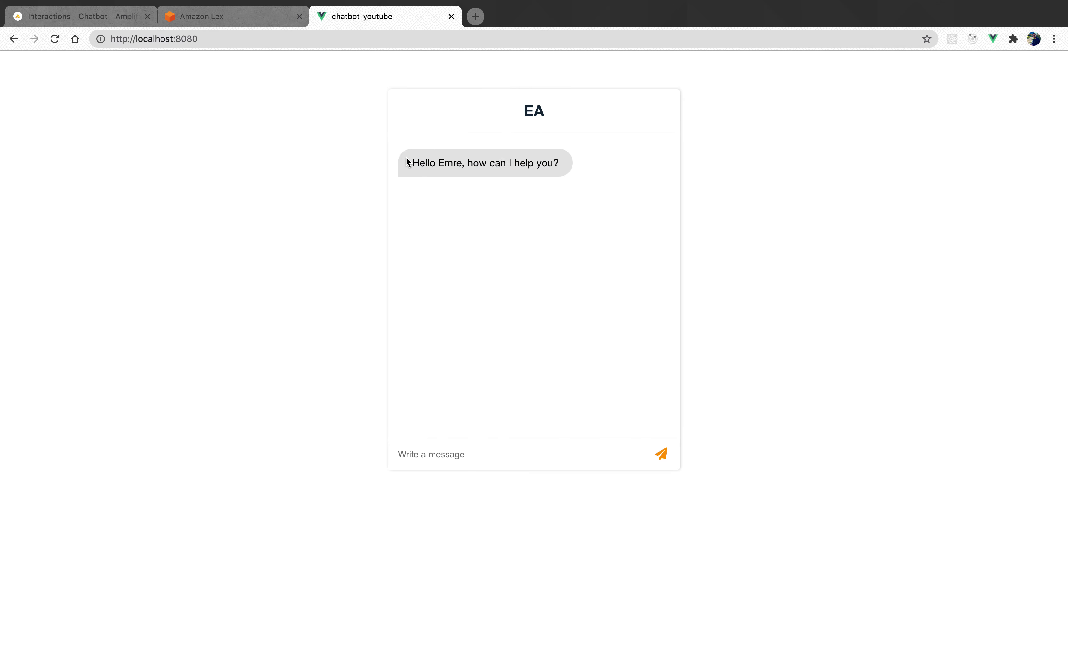
left_click_drag(412, 164, 551, 165)
left_click(573, 168)
type("book a car")
key("ctrl+a")
key("BackSpace")
key("ctrl+Right")
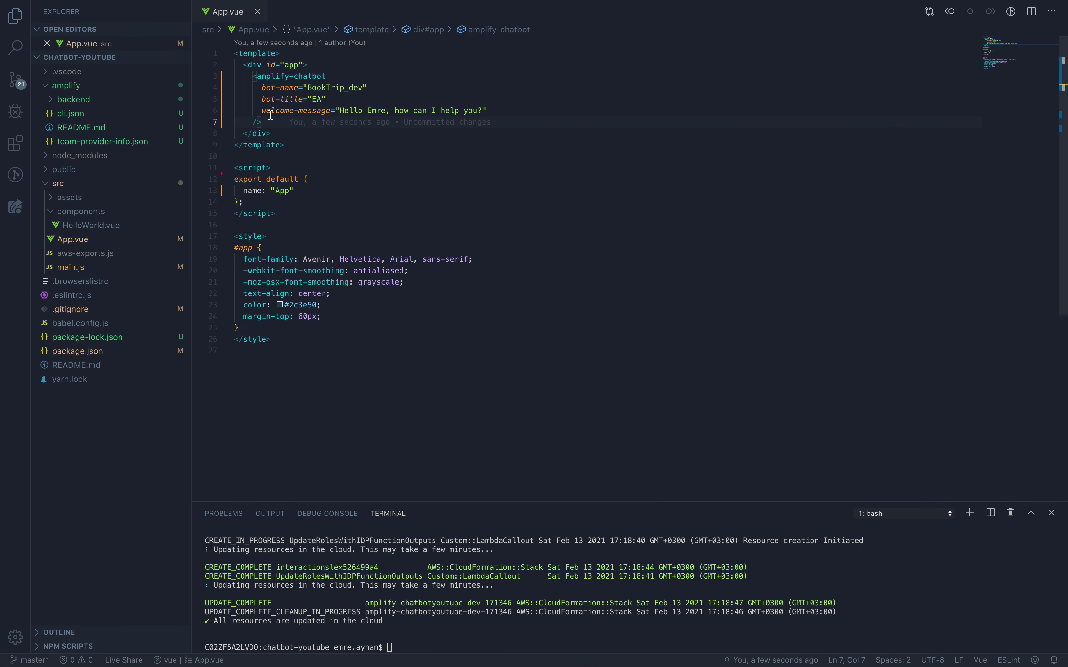
In the Amplify chatbot docs in the browser, copy the mounted and beforeUnmount hooks from the Listening to Chat Fulfillment example
key("ctrl+Left")
left_click(213, 15)
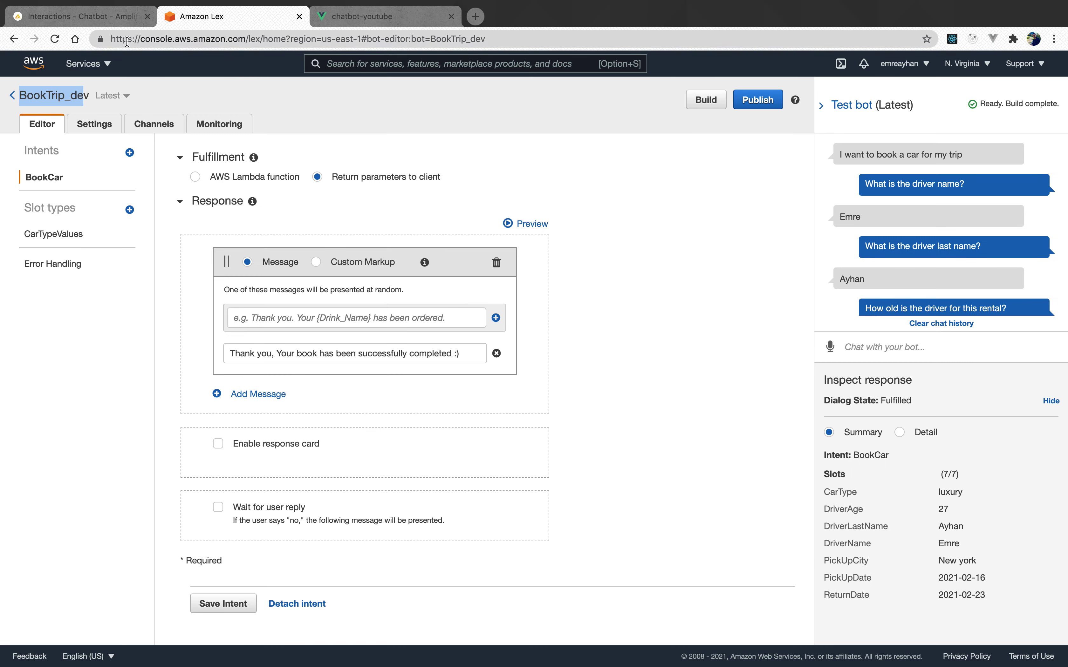
left_click(77, 16)
scroll(359, 333, "up", 3)
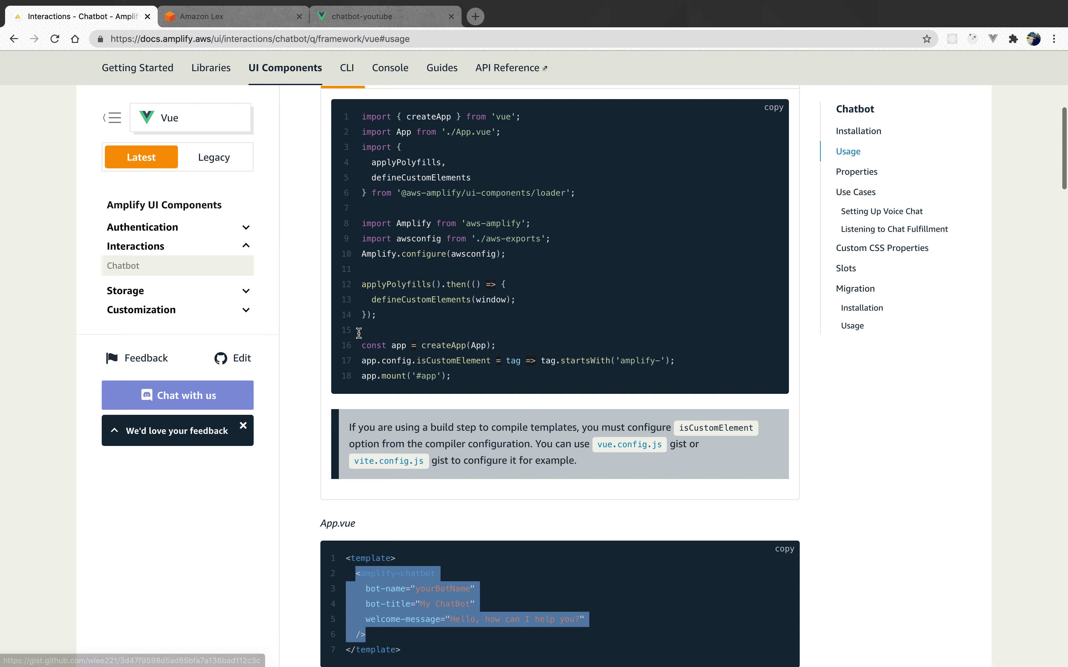
scroll(359, 333, "down", 20)
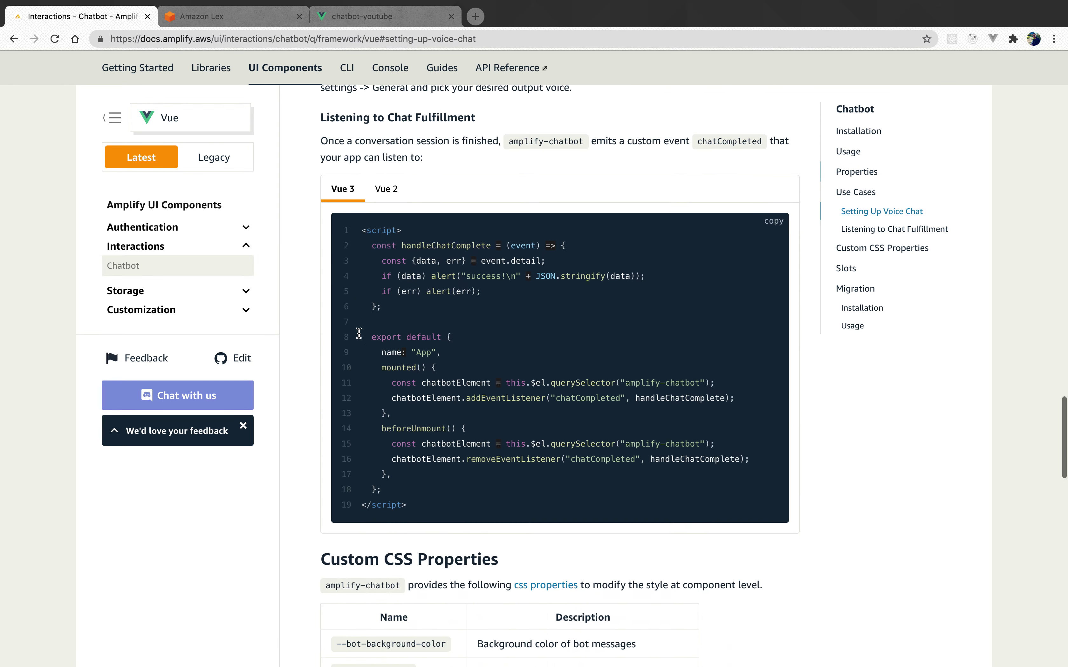
scroll(358, 332, "down", 5)
scroll(400, 272, "up", 1)
left_click_drag(392, 317, 381, 227)
Back in the code editor, add the copied mounted and beforeUnmount chatCompleted listener hooks after name: "App" in App.vue's default export
key("ctrl+Right")
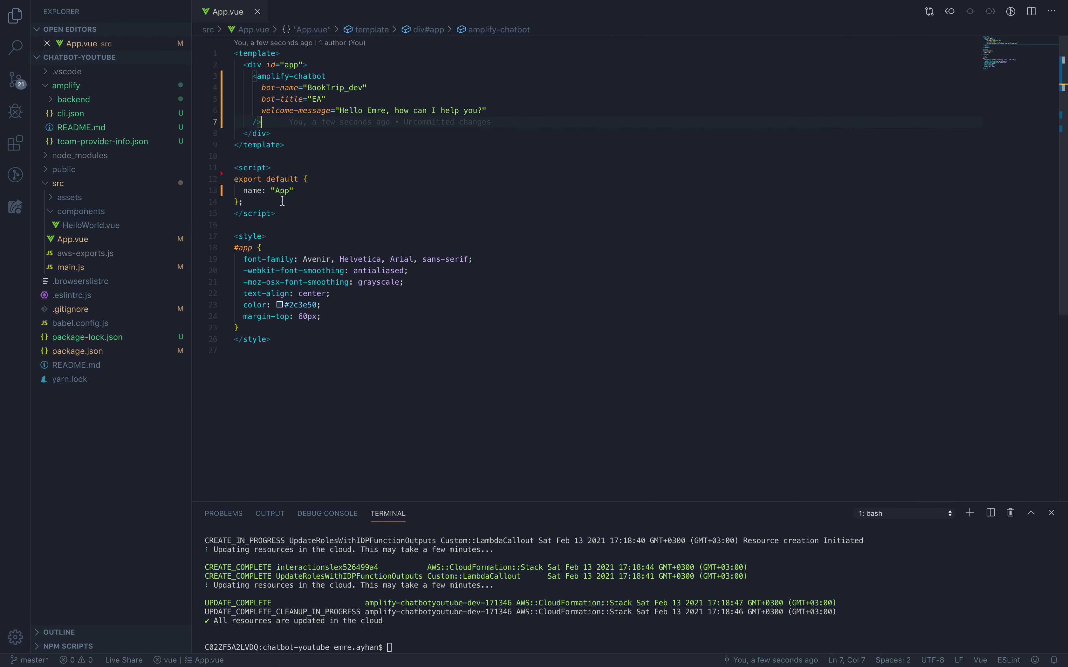
left_click(301, 188)
type(",")
key("Return")
key("Return")
type("mounted() {   const chatbotElement = this.$el.querySelector(\"amplify-chatbot\");   chatbotElement.addEventListener(\"chatCompleted\", handleChatComplete); }, beforeUnmount() {   const chatbotElement = this.$el.querySelector(\"amplify-chatbot\");   chatbotElement.removeEventListener(\"chatCompleted\", handleChatComplete); }")
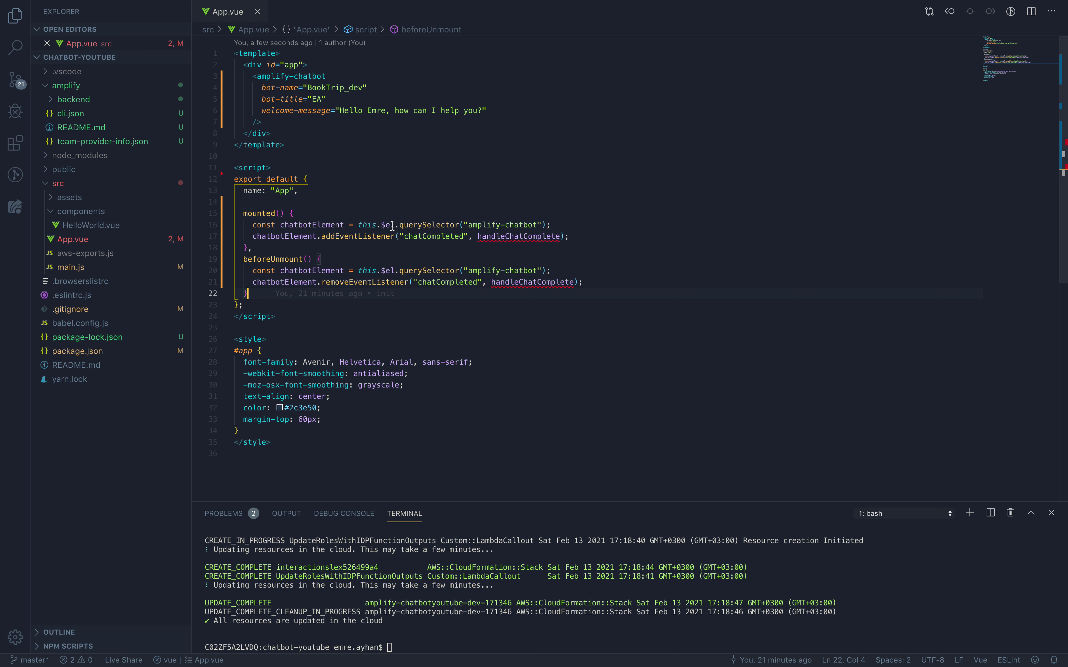
left_click_drag(258, 75, 361, 137)
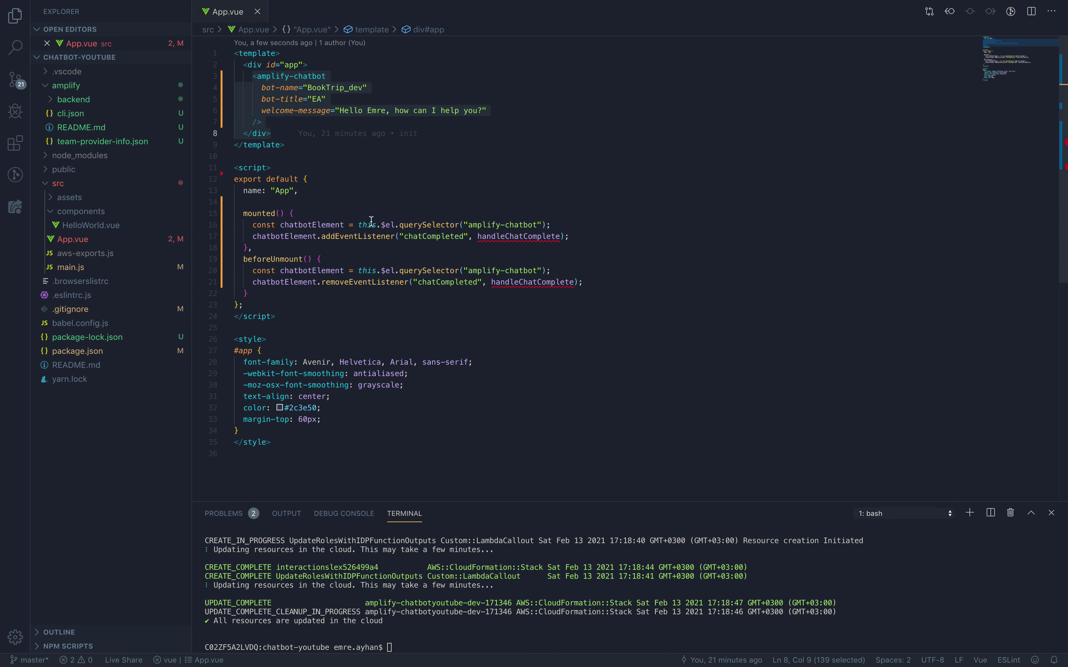
left_click(390, 226)
left_click(386, 258)
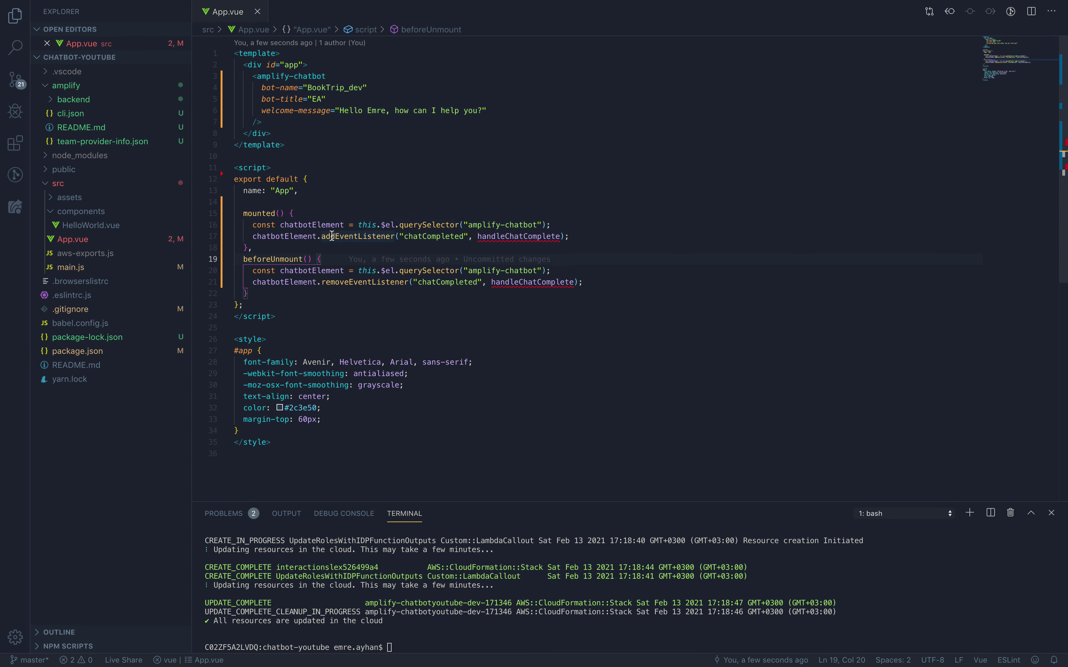